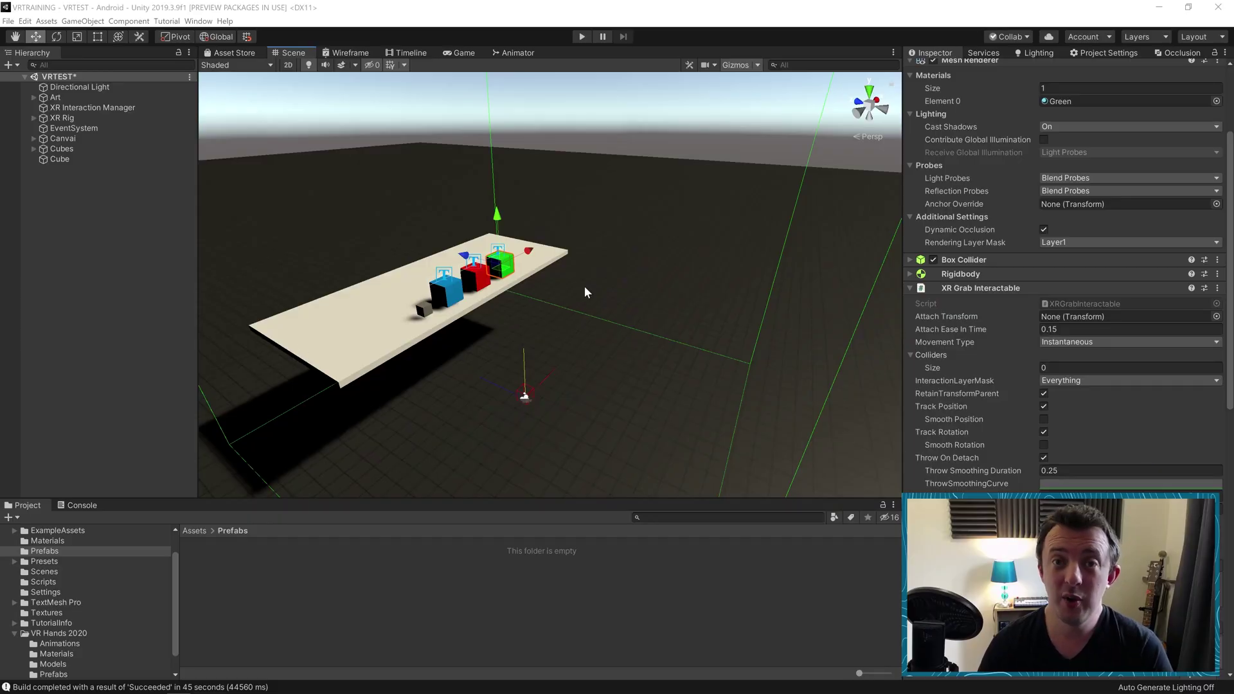
Delete the existing XR Rig object from the VRTEST scene
{"action": "right_click_drag", "start_coordinate": [586, 308], "coordinate": [546, 326]}
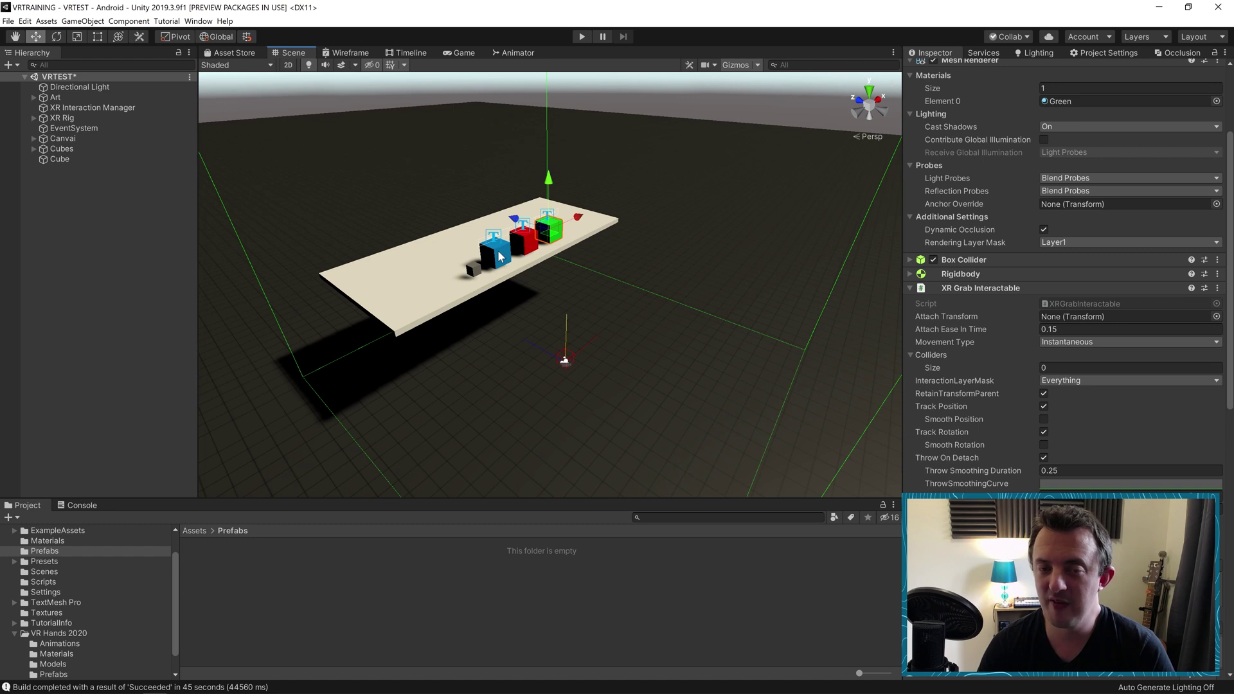
{"action": "right_click_drag", "start_coordinate": [497, 250], "coordinate": [503, 259]}
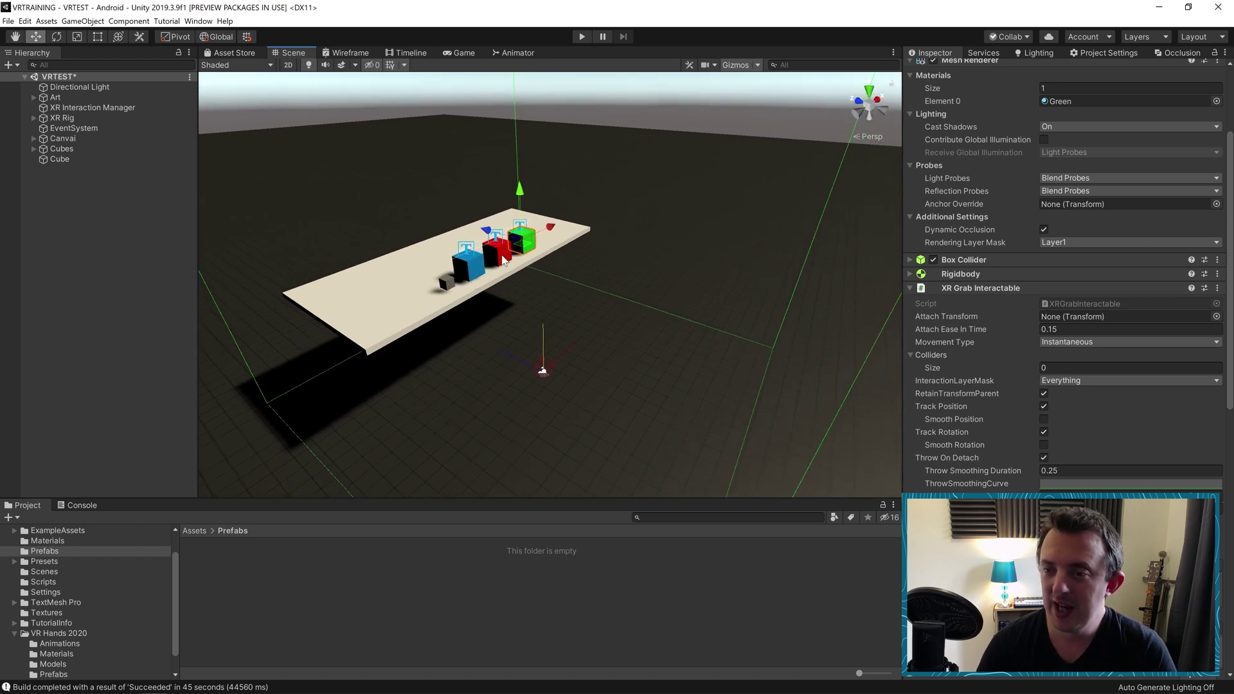
{"action": "left_click", "coordinate": [88, 117]}
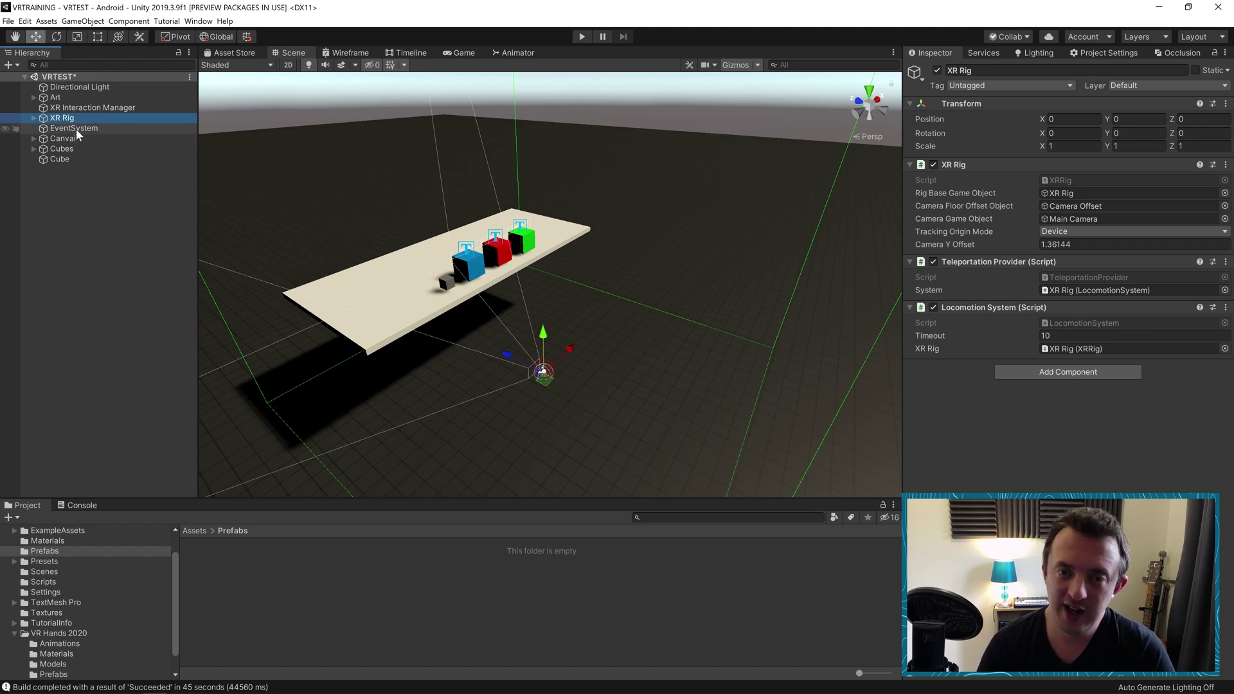
{"action": "key", "text": "Delete"}
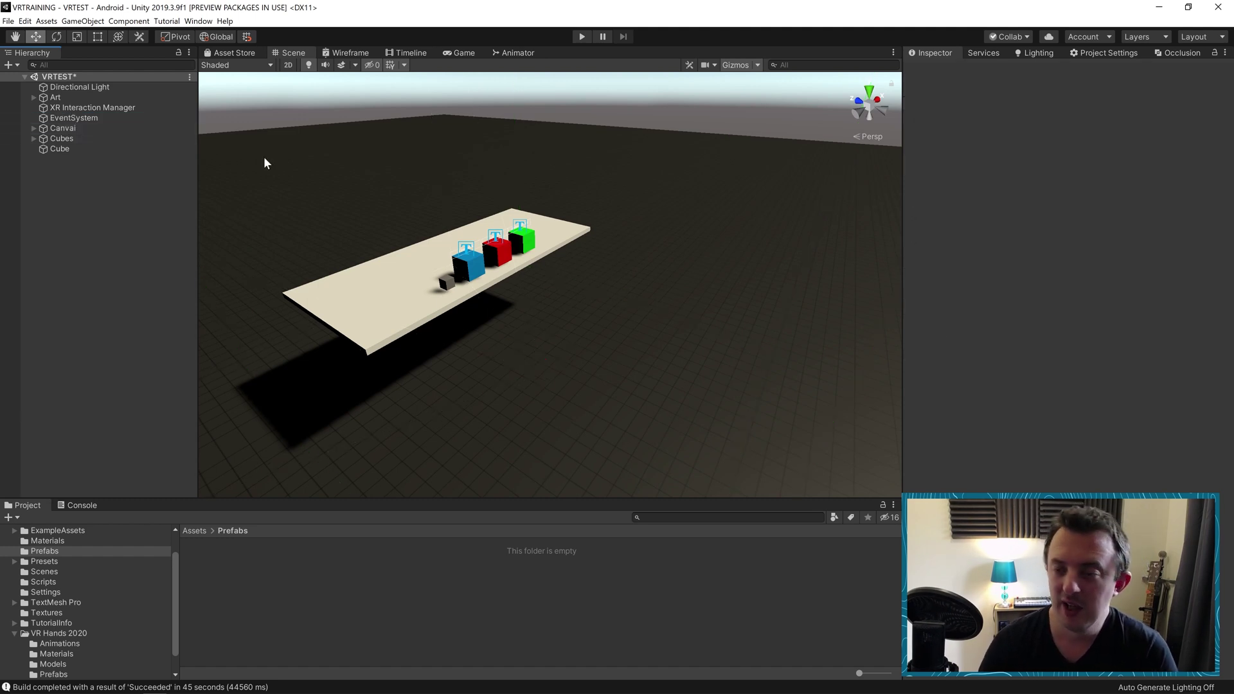
Add a Stationary XR Rig to the VRTEST scene
{"action": "right_click_drag", "start_coordinate": [647, 314], "coordinate": [596, 320]}
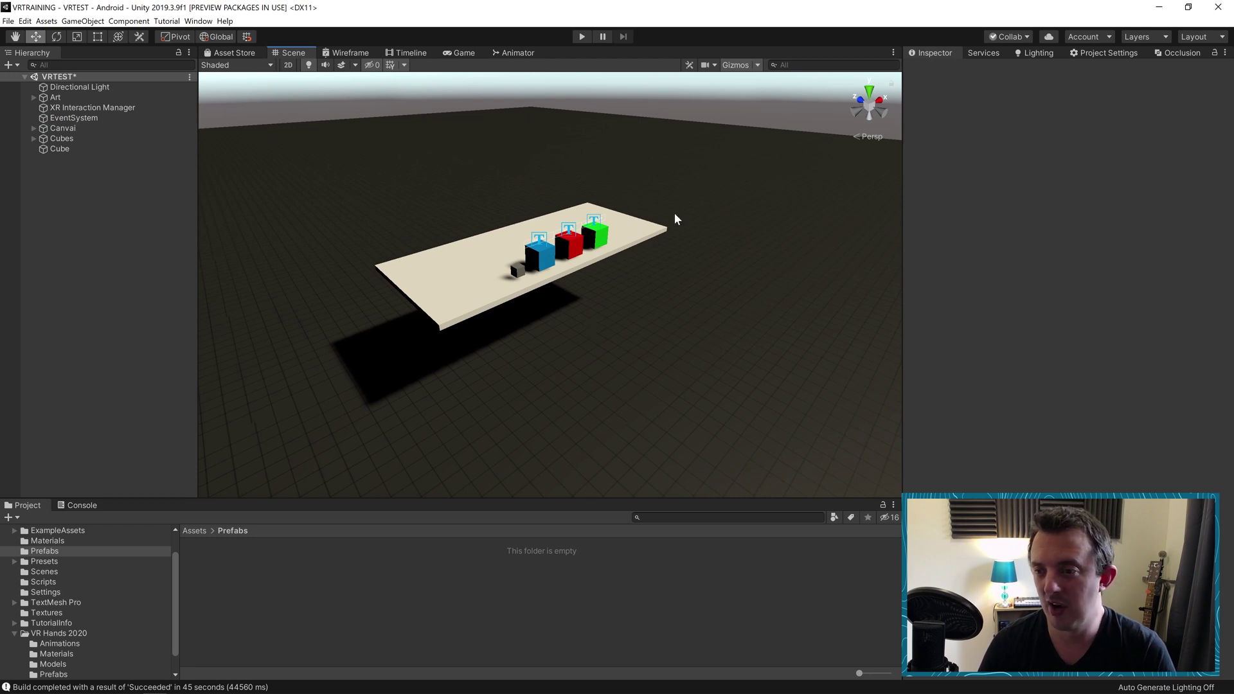
{"action": "right_click_drag", "start_coordinate": [646, 353], "coordinate": [629, 394]}
{"action": "scroll", "coordinate": [628, 394], "scroll_direction": "up", "scroll_amount": 2}
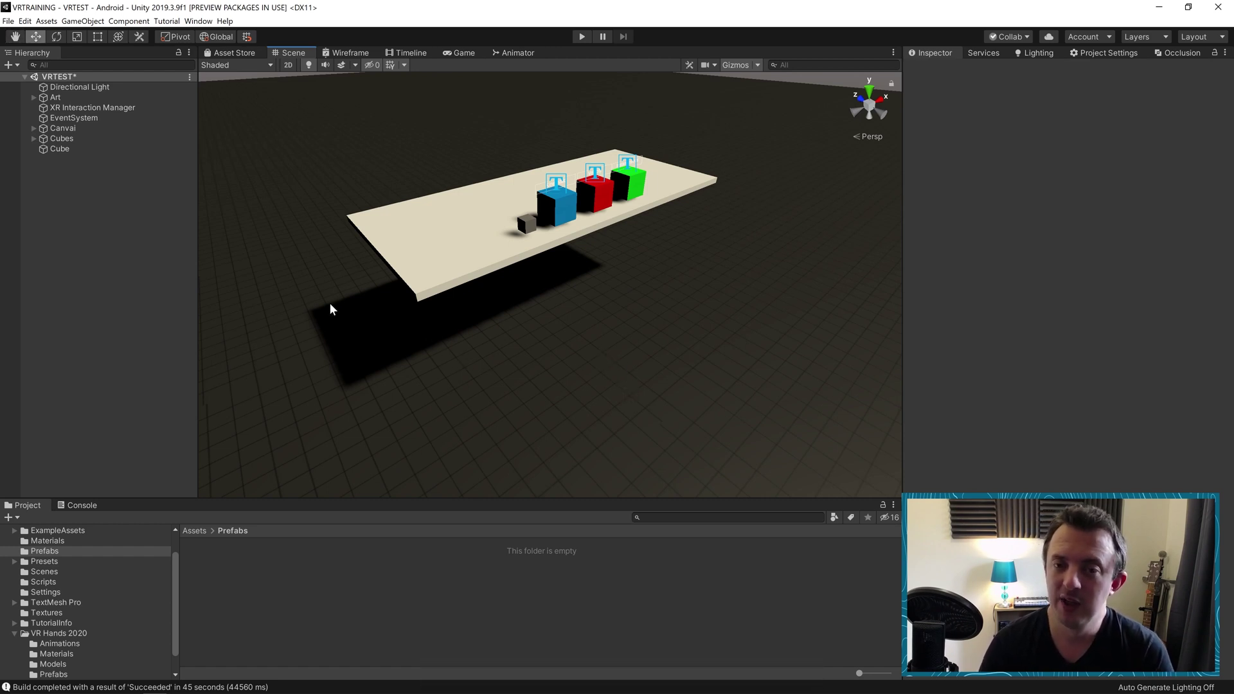
{"action": "right_click_drag", "start_coordinate": [382, 309], "coordinate": [382, 281]}
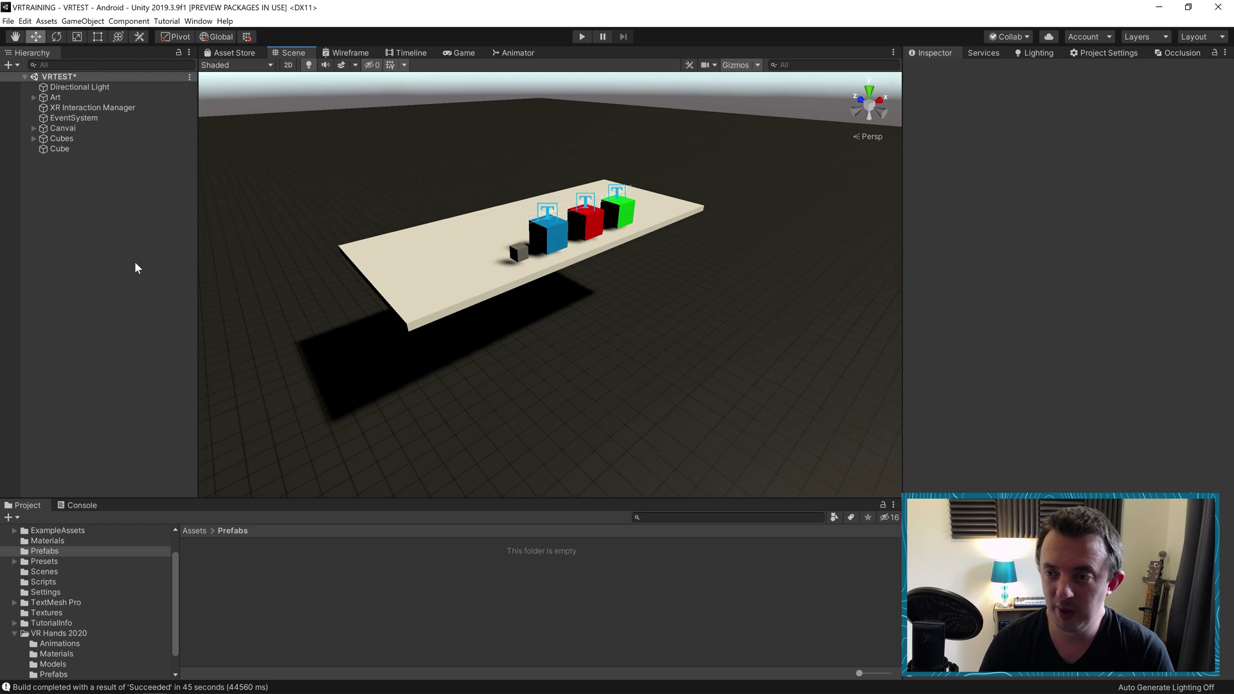
{"action": "right_click", "coordinate": [72, 238]}
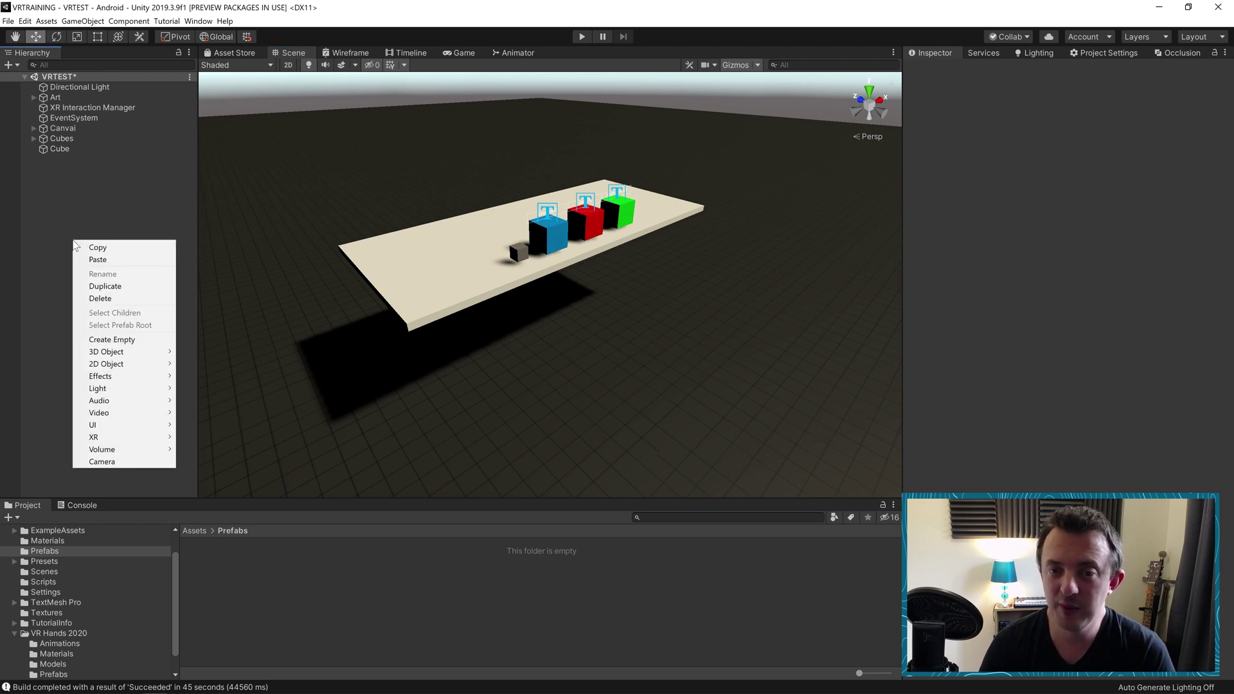
{"action": "mouse_move", "coordinate": [106, 437]}
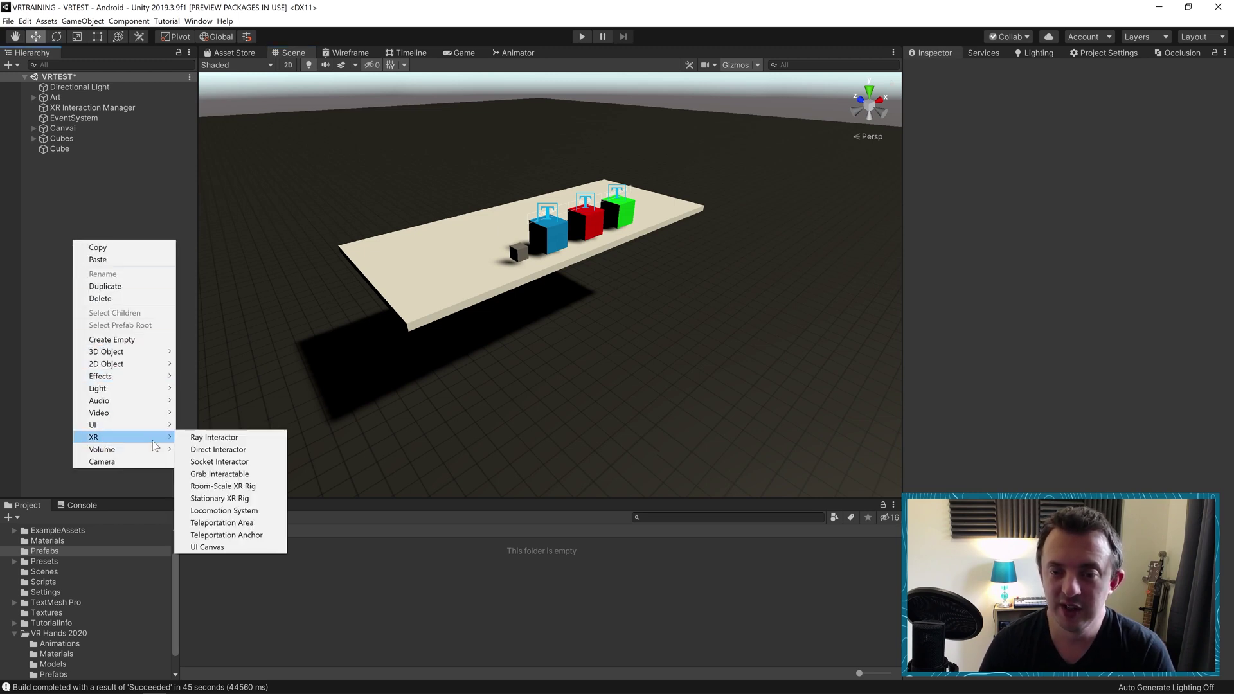
{"action": "left_click", "coordinate": [219, 498]}
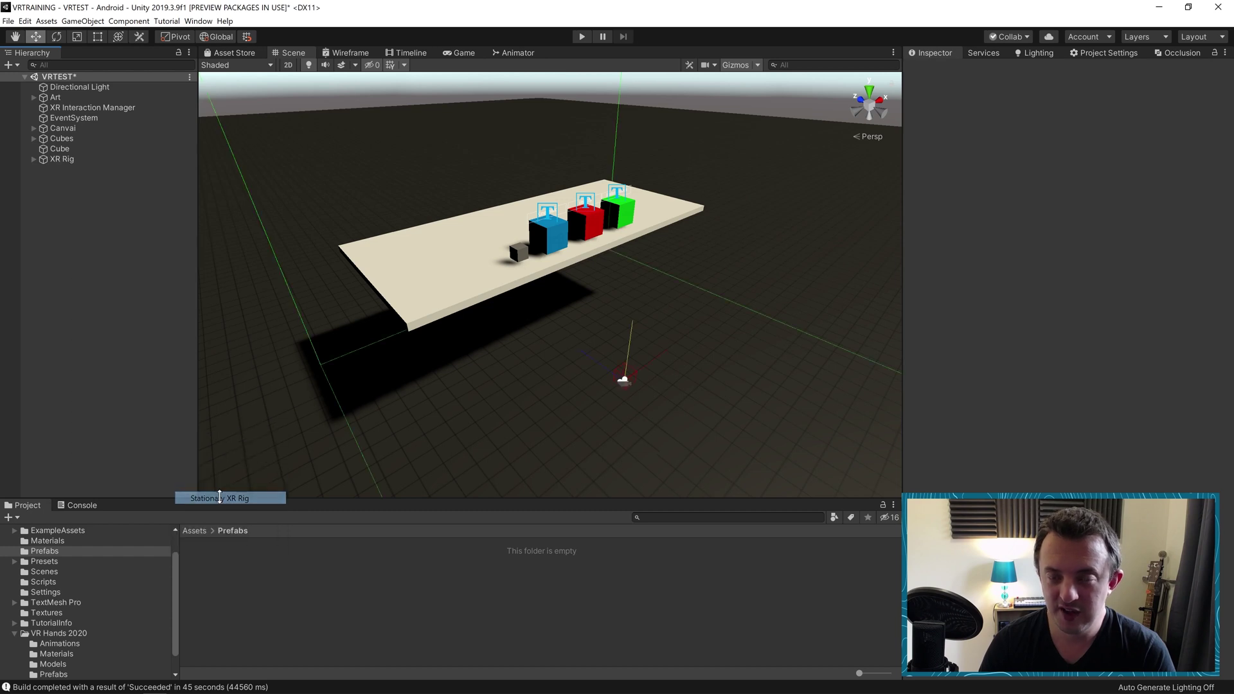
Set the near clipping plane of the Main Camera inside the XR Rig's Camera Offset to 0.1
{"action": "left_click", "coordinate": [32, 158]}
{"action": "left_click", "coordinate": [42, 168]}
{"action": "left_click", "coordinate": [101, 168]}
{"action": "left_click", "coordinate": [98, 178]}
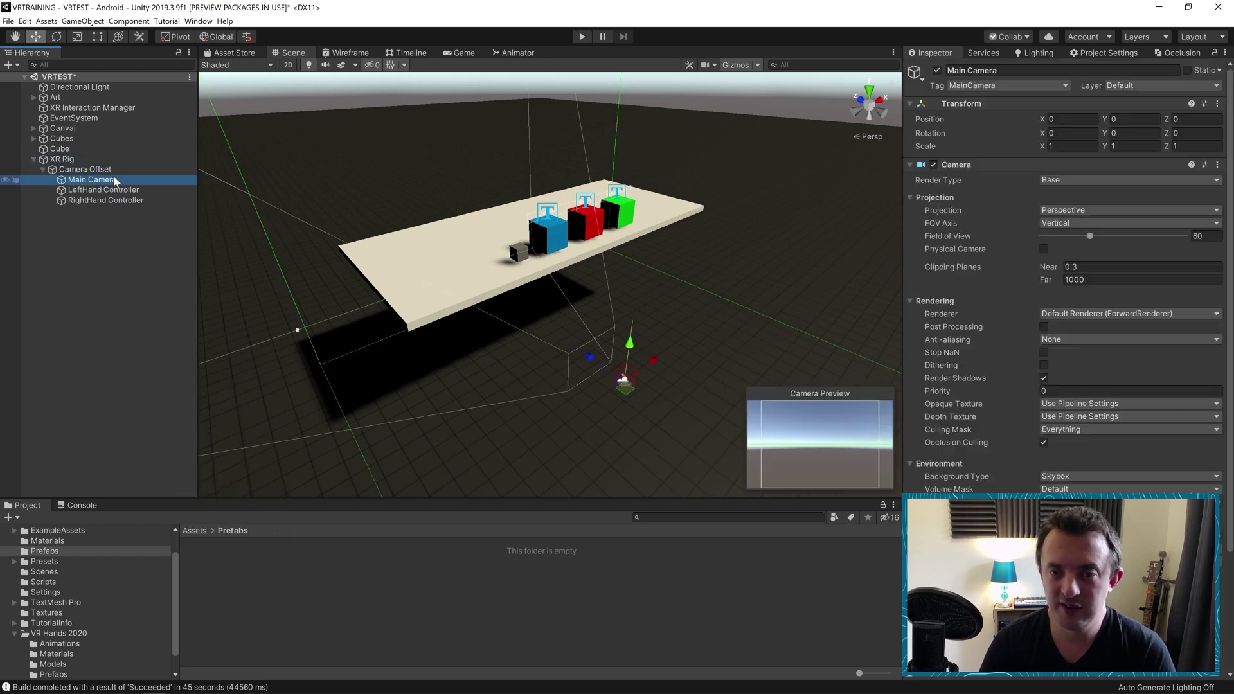
{"action": "left_click", "coordinate": [1071, 267]}
{"action": "type", "text": "0.1"}
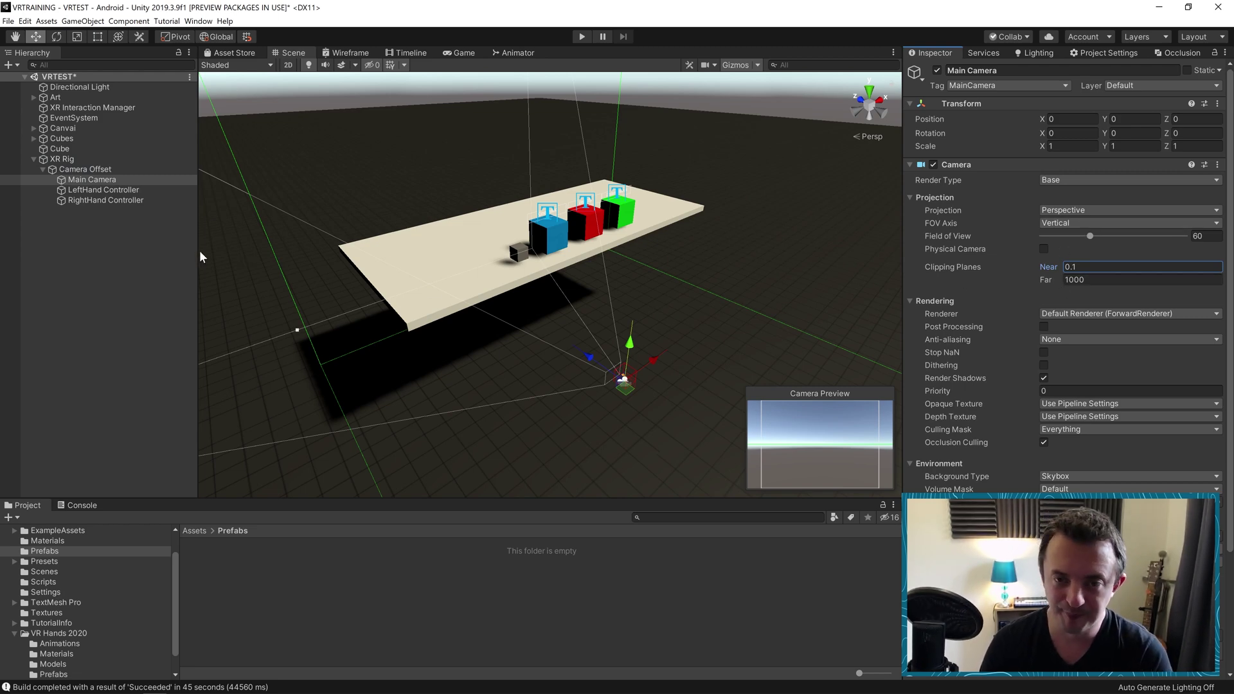
Remove the XR Ray Interactor component from the RightHand Controller
{"action": "left_click", "coordinate": [102, 199]}
{"action": "scroll", "coordinate": [1004, 400], "scroll_direction": "down", "scroll_amount": 8}
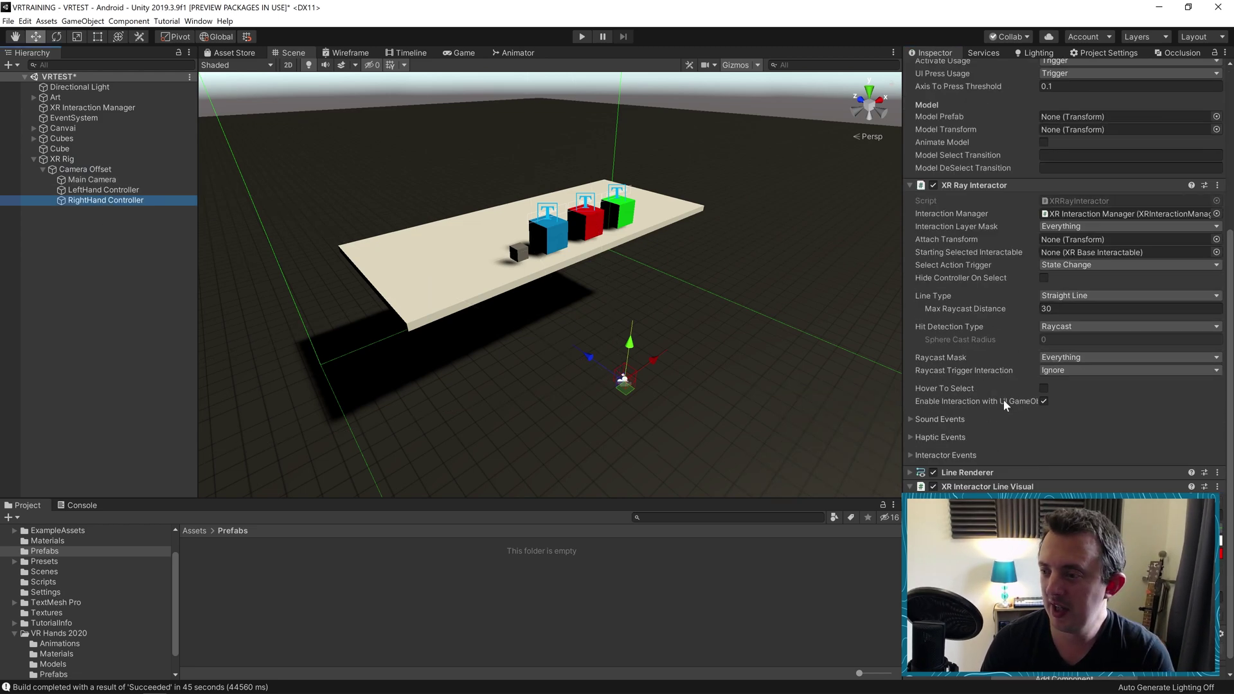
{"action": "left_click", "coordinate": [1218, 186]}
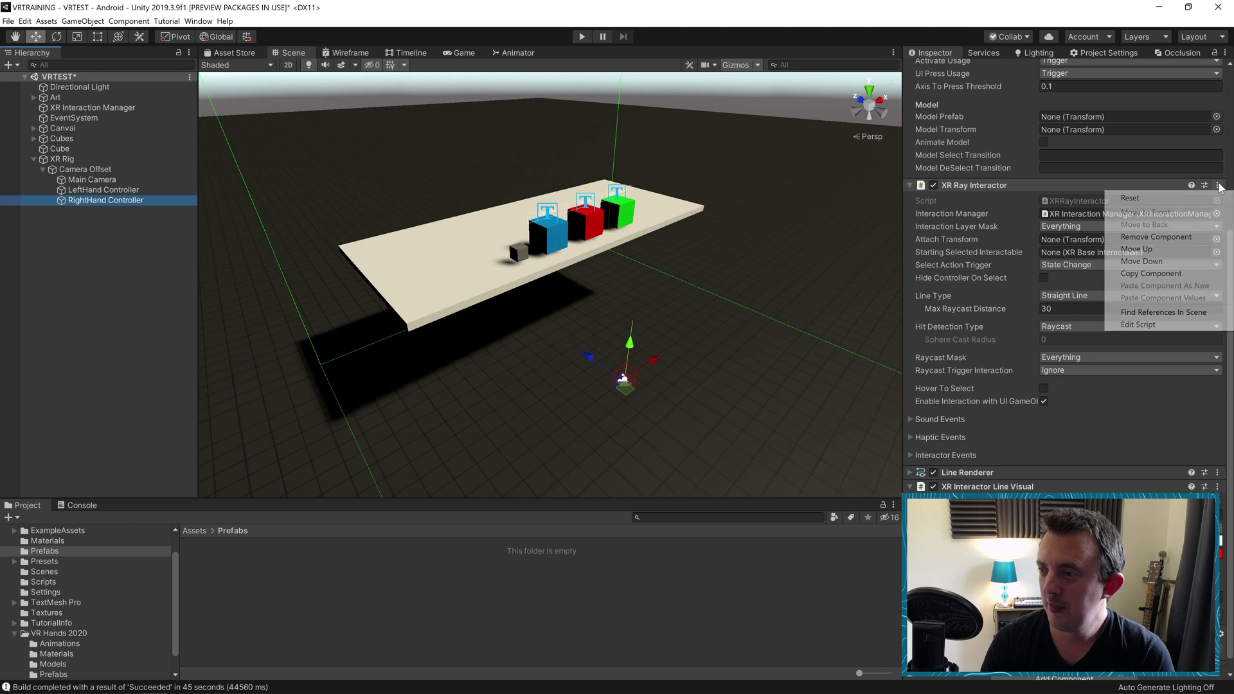
{"action": "left_click", "coordinate": [1185, 238]}
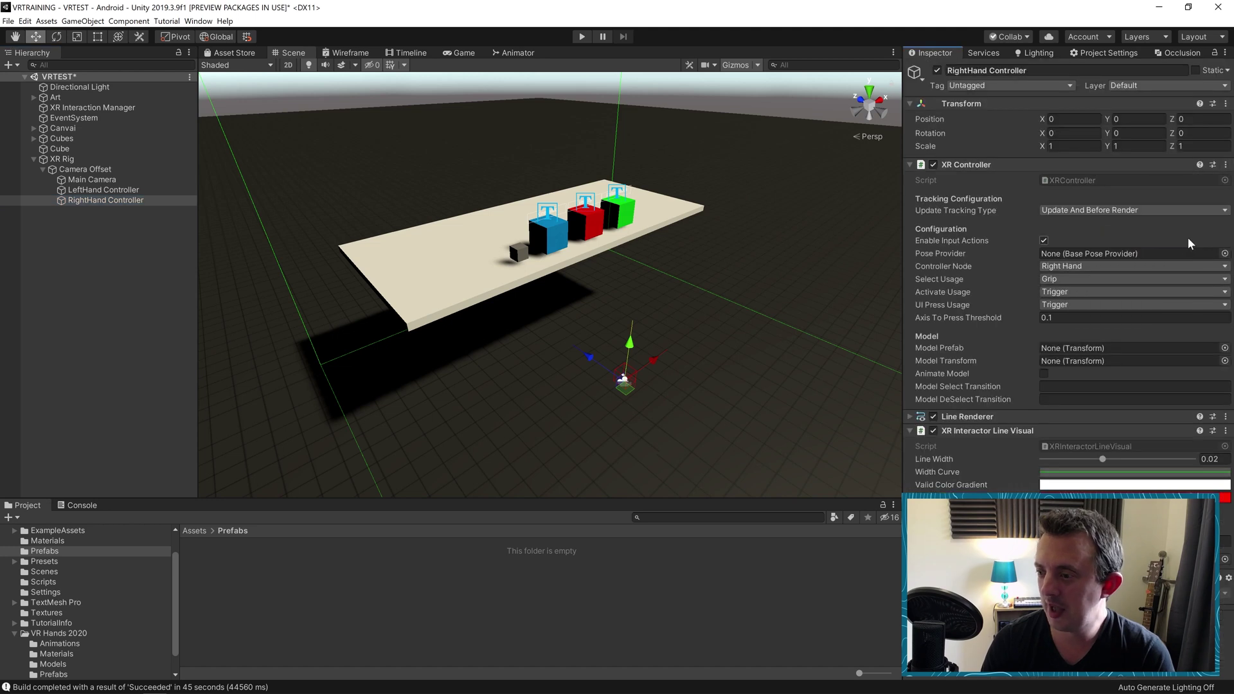
Try to remove the Line Renderer component from the RightHand Controller
{"action": "left_click", "coordinate": [1225, 417]}
{"action": "left_click", "coordinate": [1156, 468]}
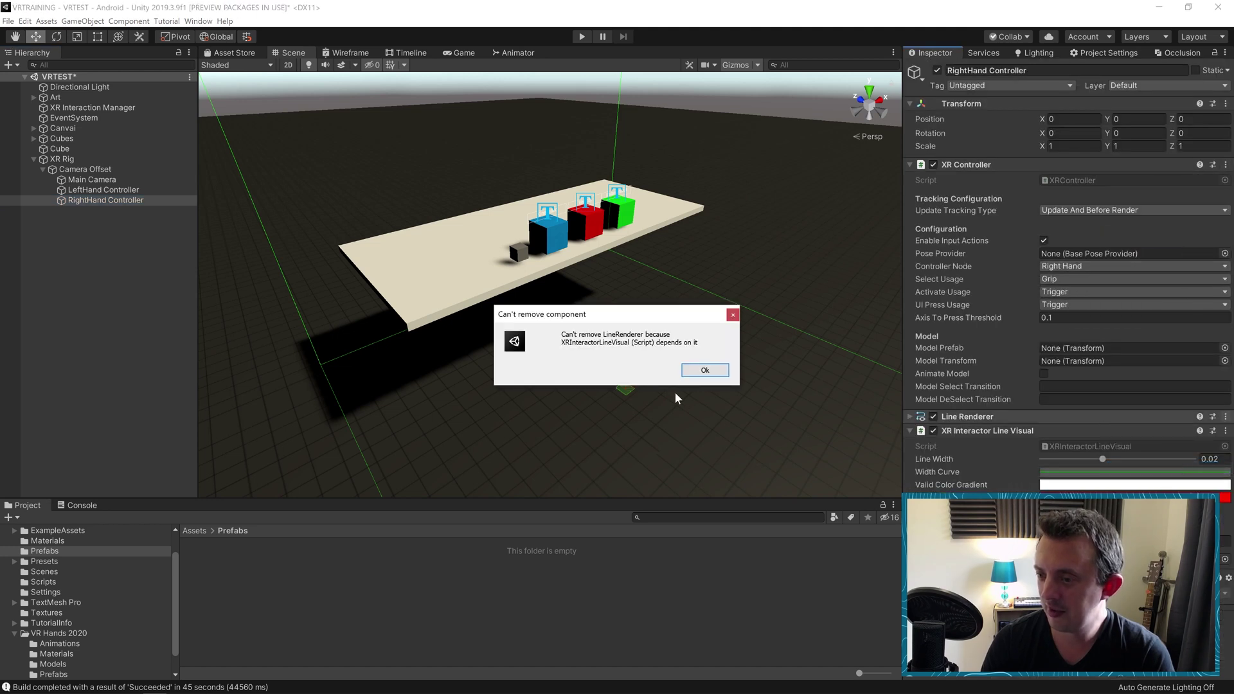
{"action": "left_click", "coordinate": [703, 370]}
Remove the XR Interactor Line Visual and the Line Renderer components from the RightHand Controller
{"action": "left_click", "coordinate": [1226, 430]}
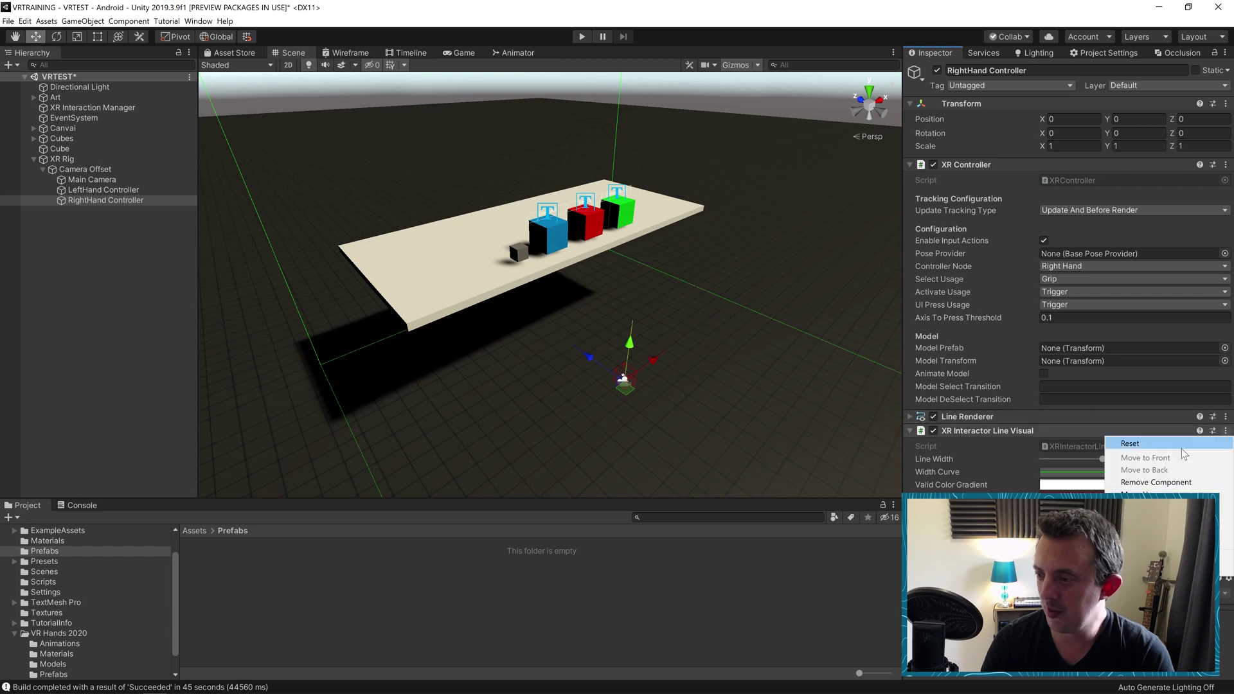
{"action": "left_click", "coordinate": [1176, 483]}
{"action": "left_click", "coordinate": [1226, 416]}
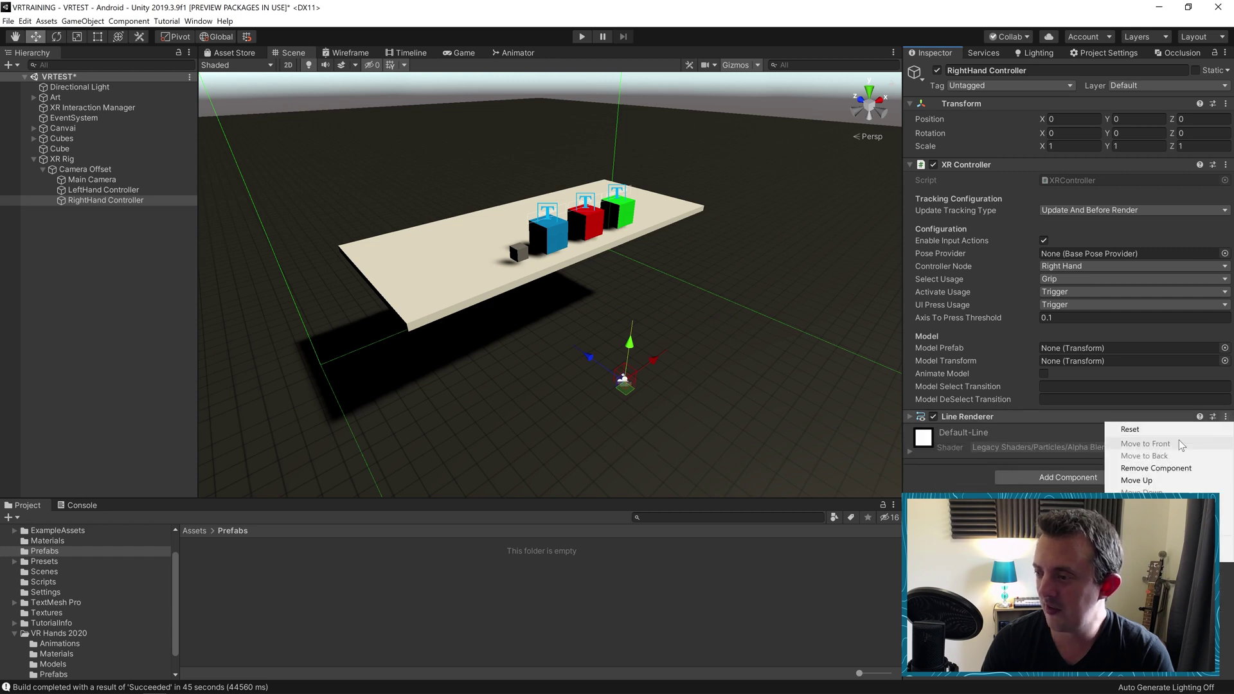
{"action": "left_click", "coordinate": [1157, 468]}
Add an XR Direct Interactor to the RightHand Controller and assign Right Hand Model from VR Hands 2020 as its Model Prefab
{"action": "left_click", "coordinate": [1061, 423]}
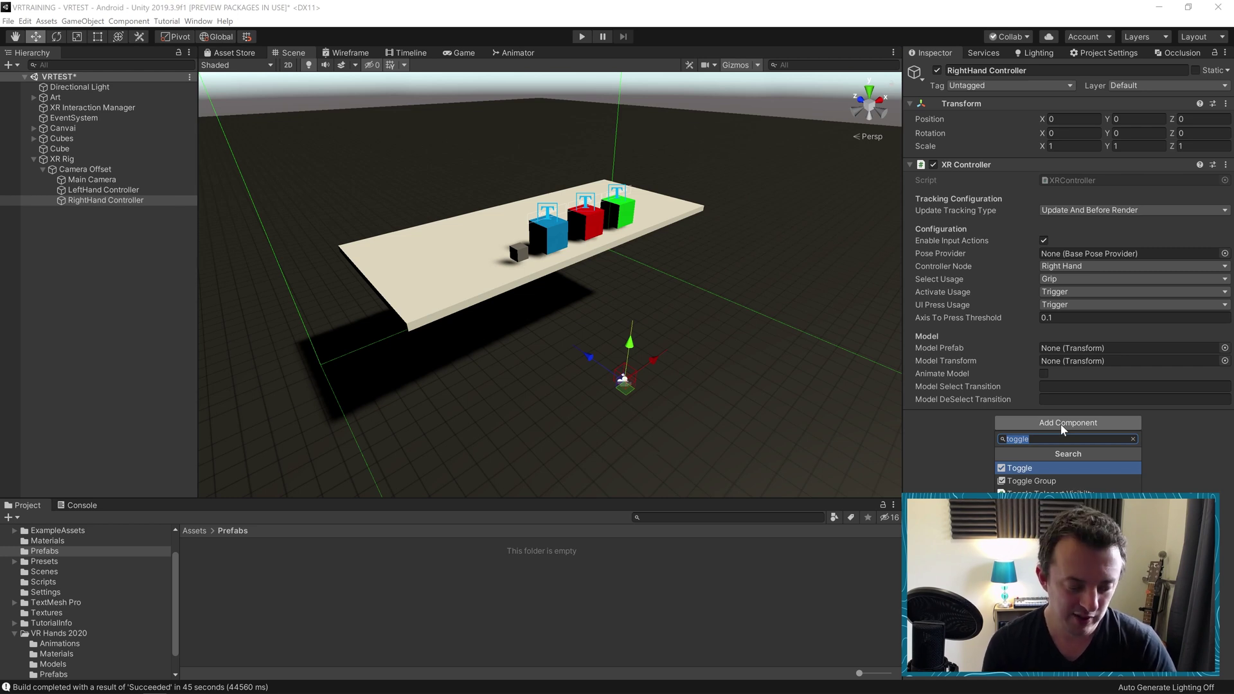
{"action": "type", "text": "xr dire"}
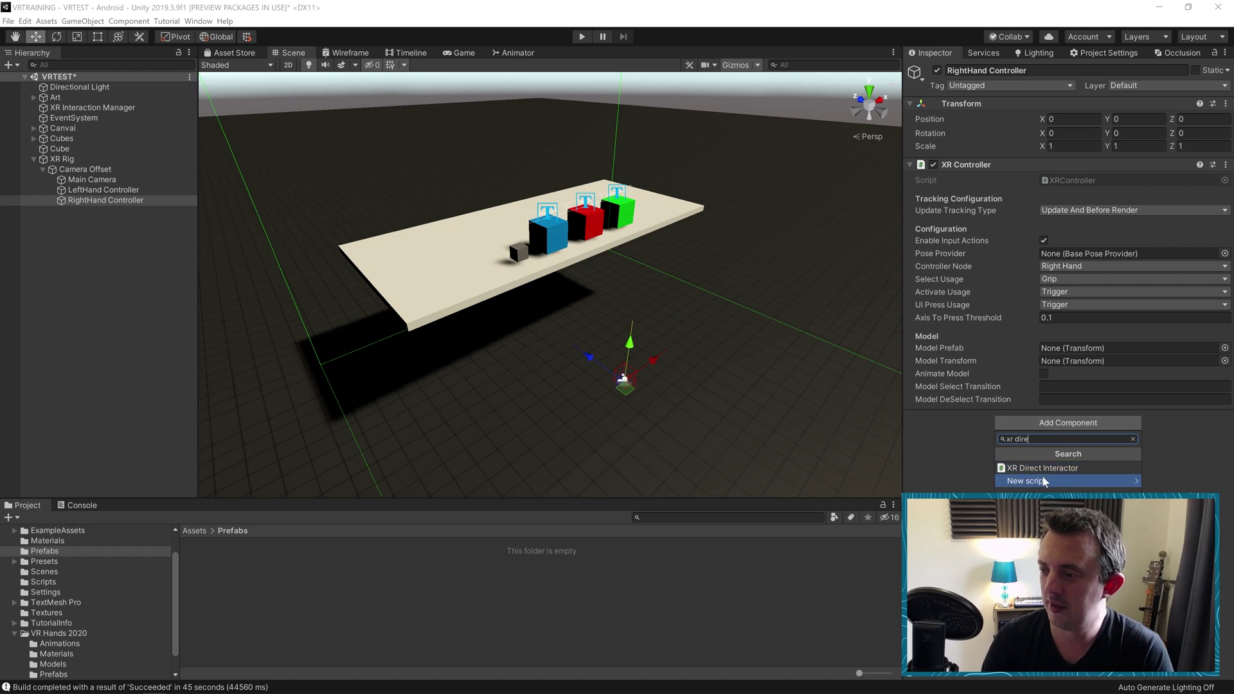
{"action": "left_click", "coordinate": [1036, 468]}
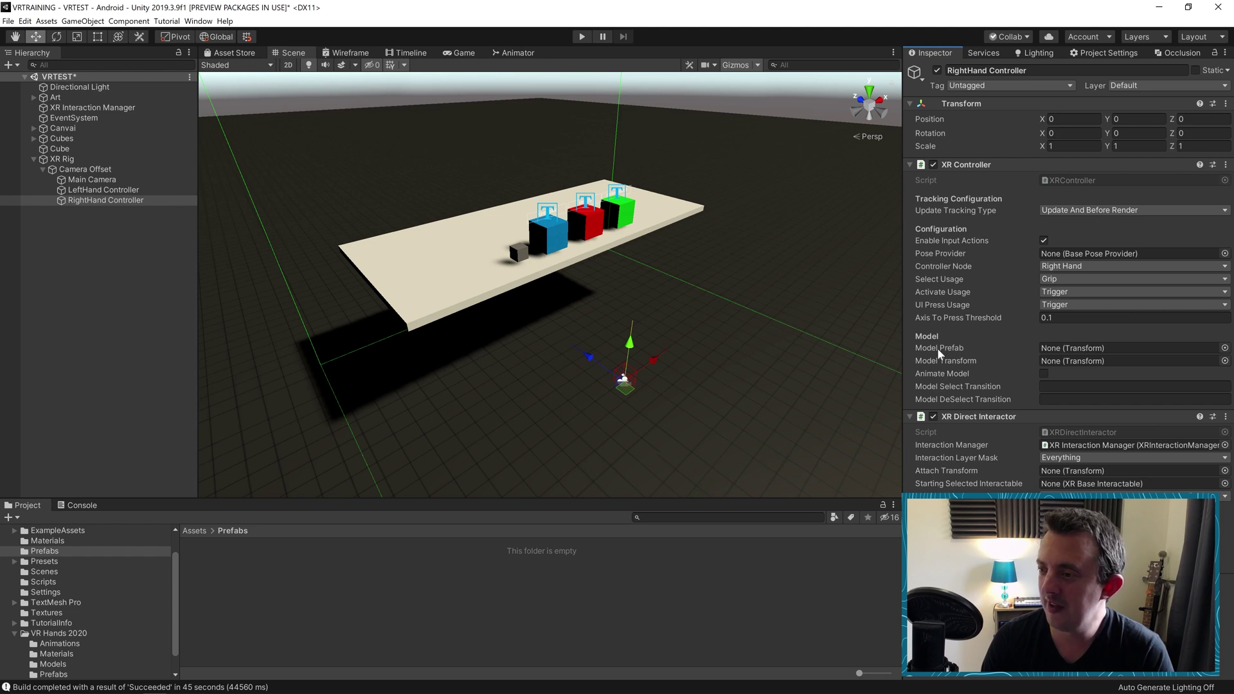
{"action": "left_click", "coordinate": [50, 675]}
{"action": "left_click_drag", "start_coordinate": [231, 553], "coordinate": [1070, 350]}
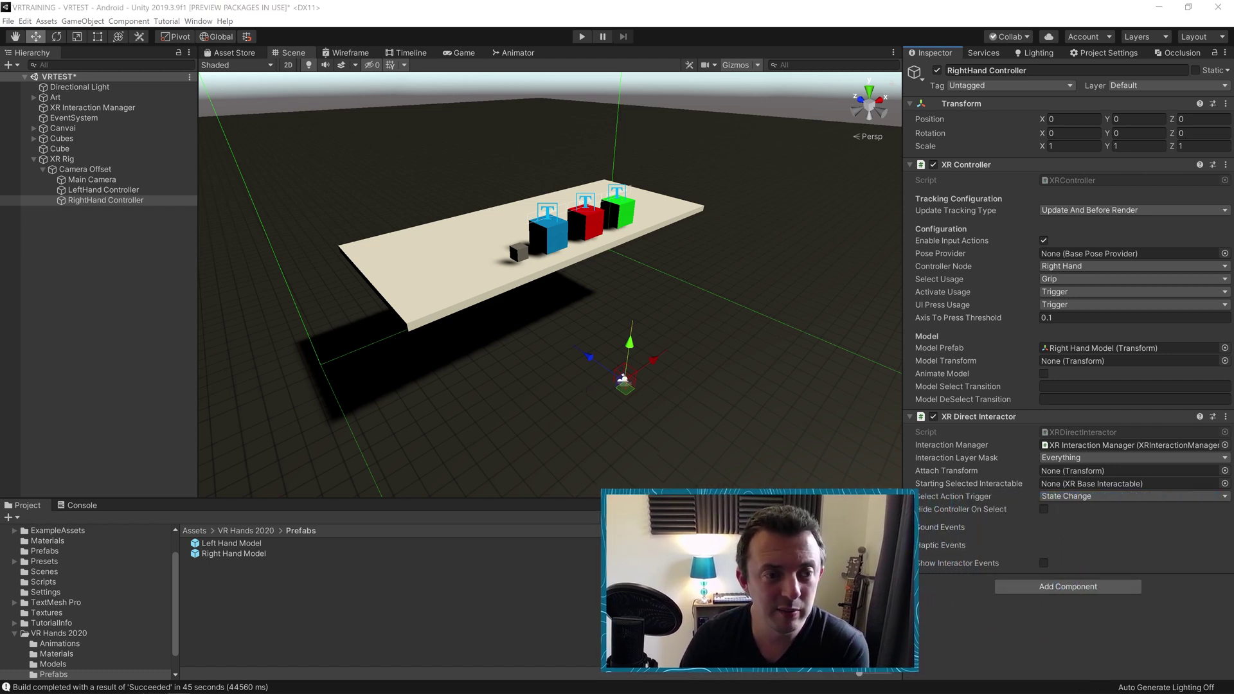
Add a Sphere Collider to the RightHand Controller with a radius of 0.08 and Is Trigger enabled
{"action": "left_click", "coordinate": [1079, 585]}
{"action": "type", "text": "sp"}
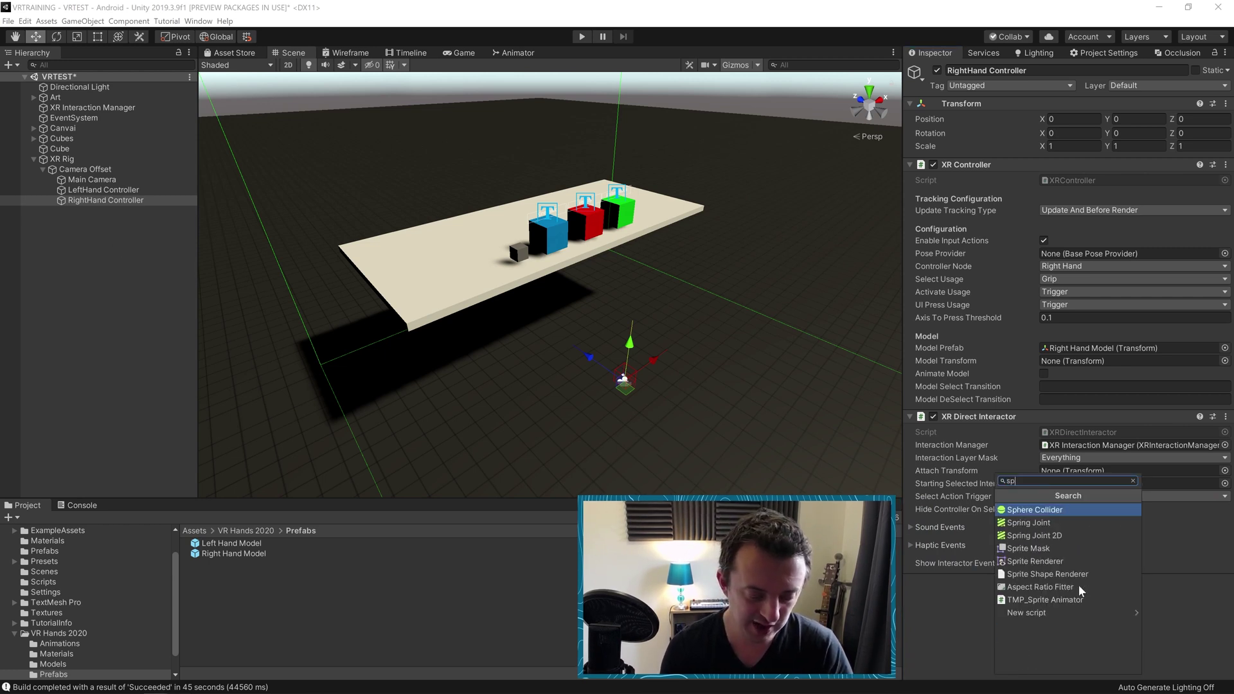
{"action": "type", "text": "her"}
{"action": "key", "text": "Return"}
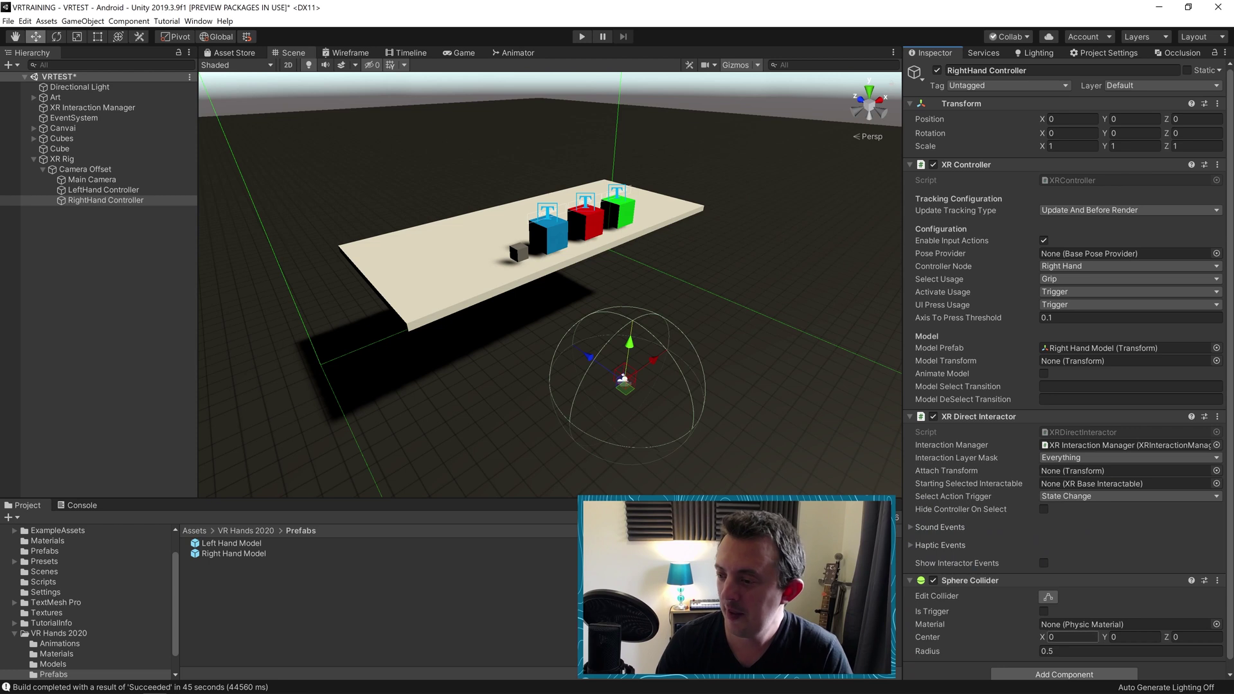
{"action": "type", "text": "0.0"}
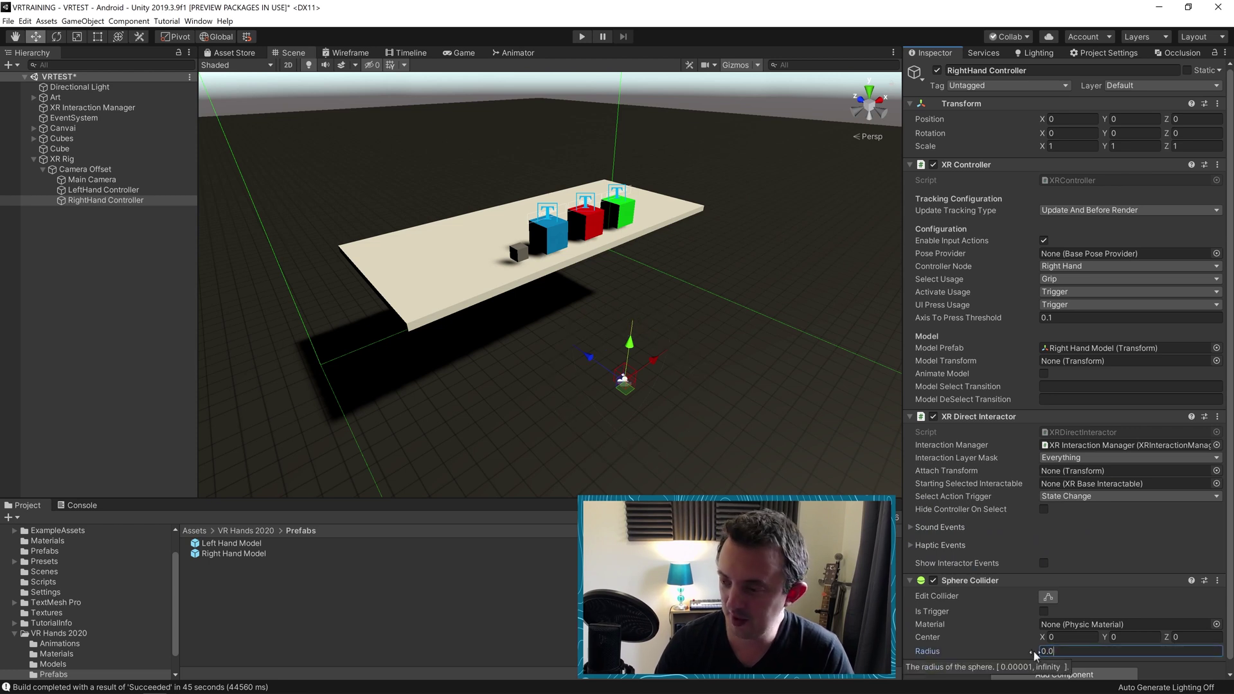
{"action": "type", "text": "8"}
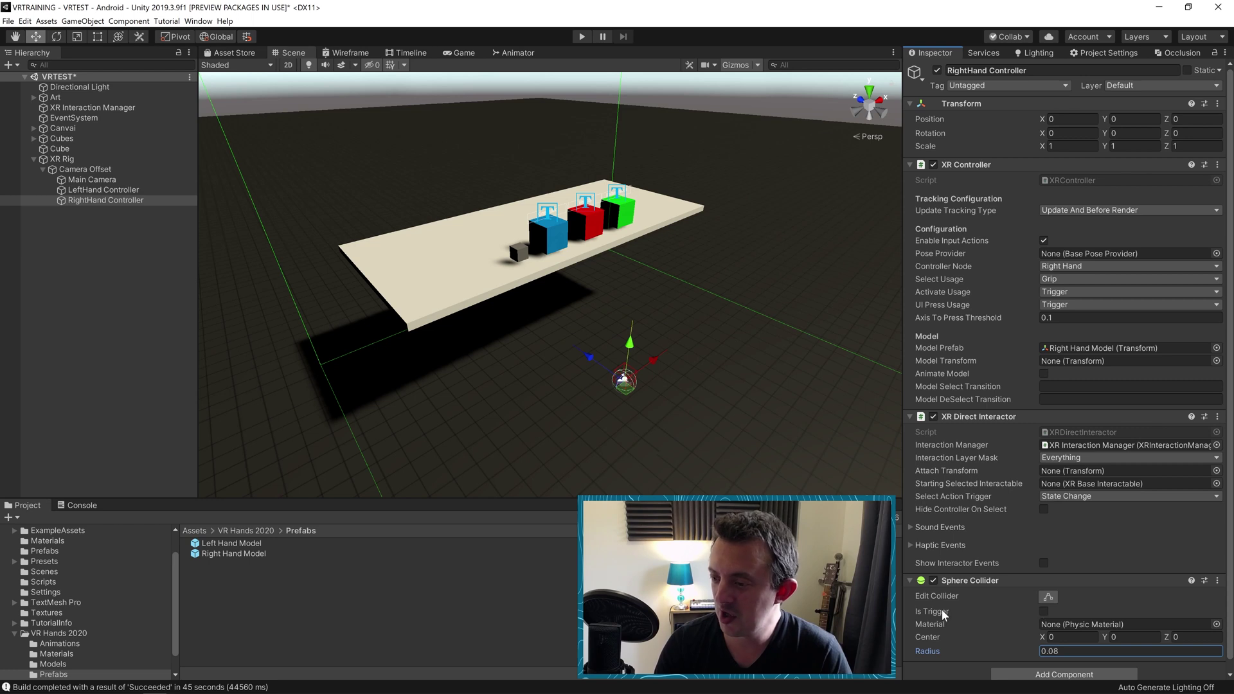
{"action": "left_click", "coordinate": [1043, 609]}
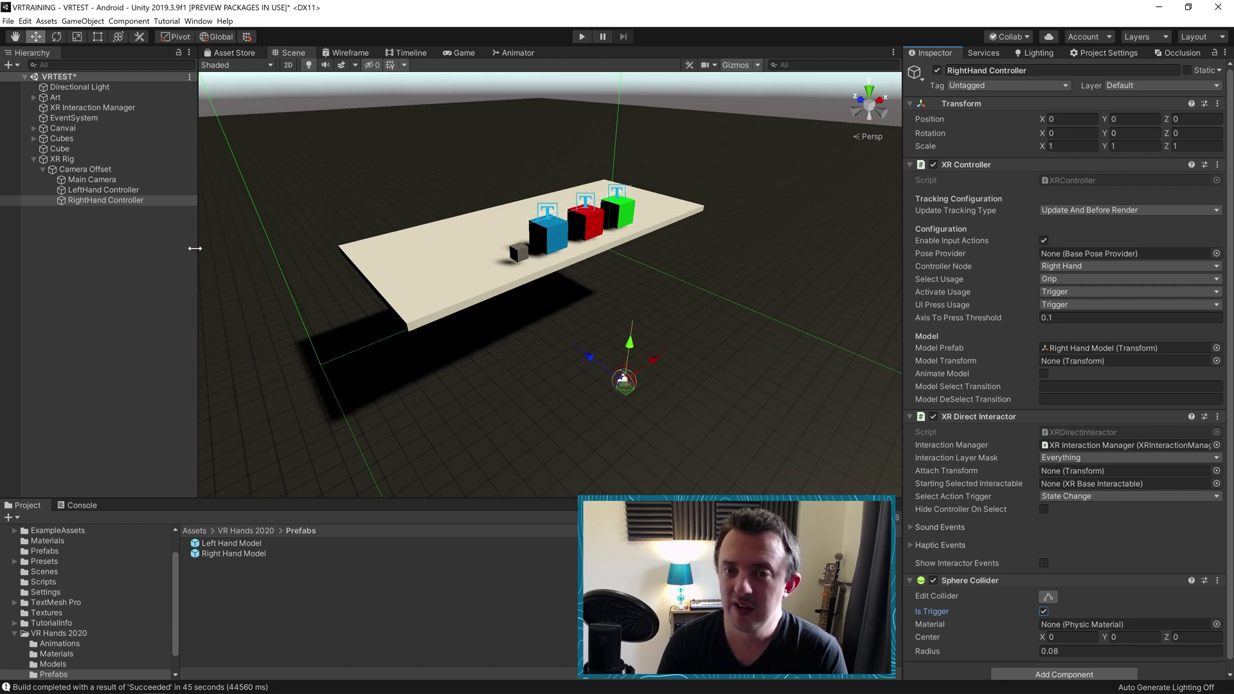
Add a Teleportation Provider component to the XR Rig object
{"action": "left_click", "coordinate": [78, 162]}
{"action": "mouse_move", "coordinate": [997, 243]}
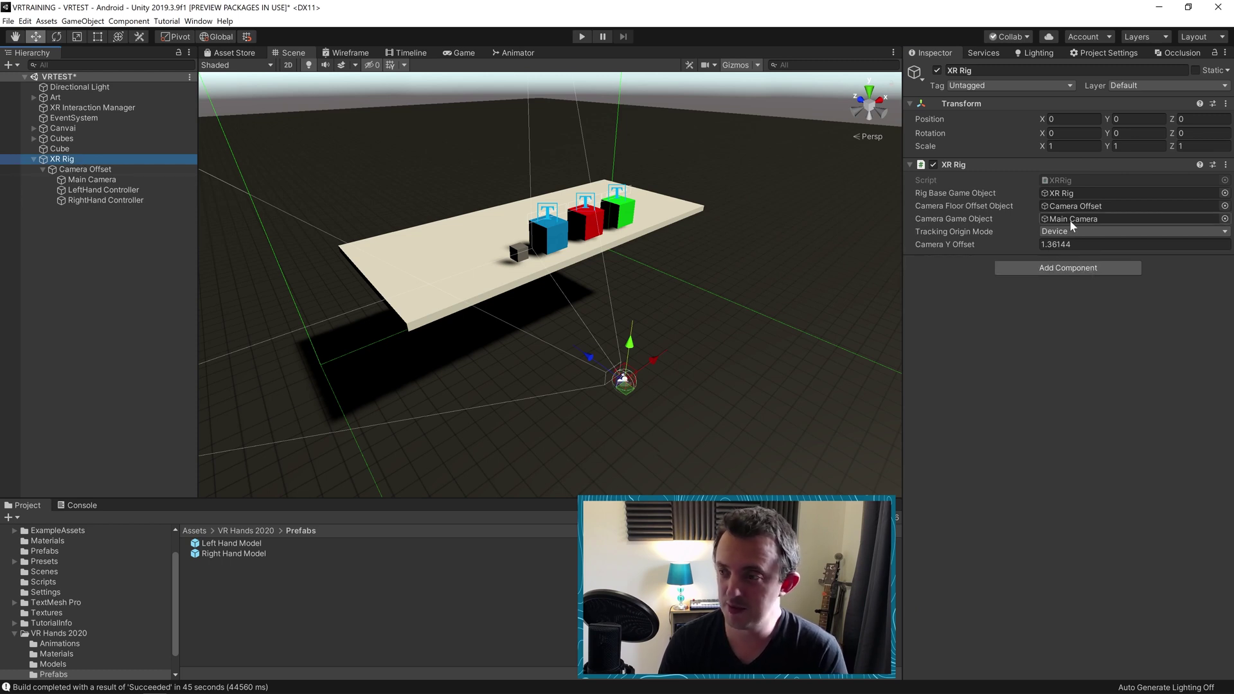
{"action": "left_click", "coordinate": [1062, 266]}
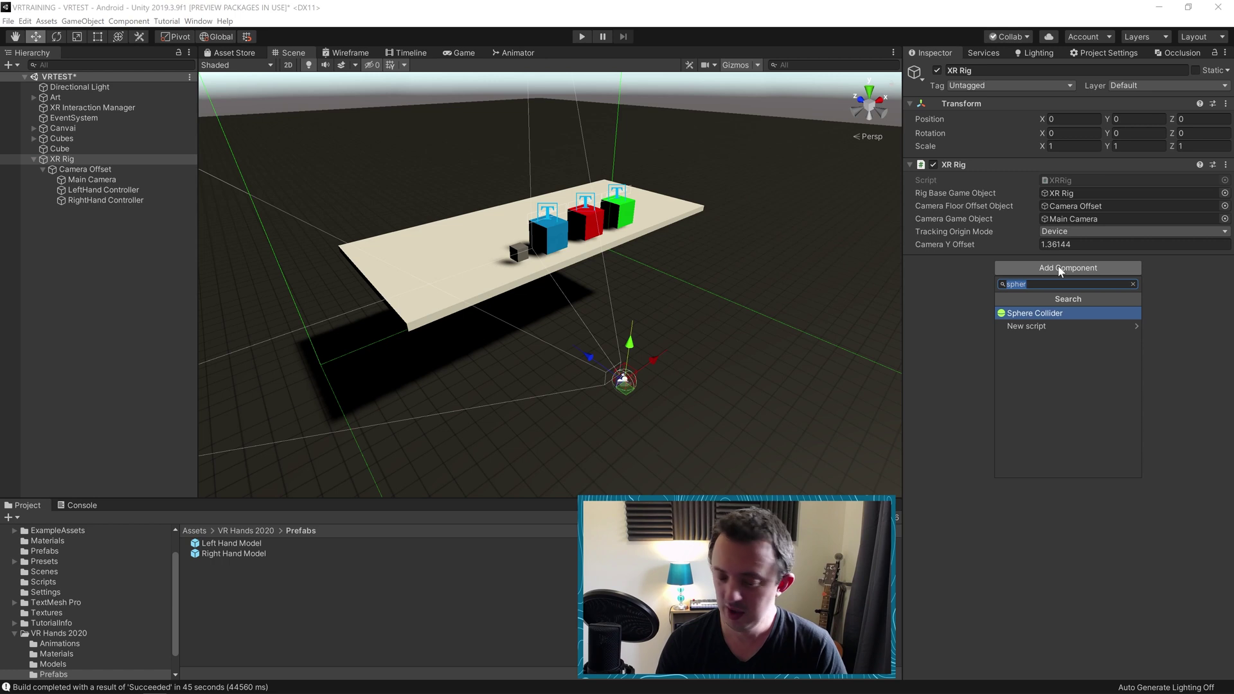
{"action": "key", "text": "BackSpace"}
{"action": "type", "text": "tele"}
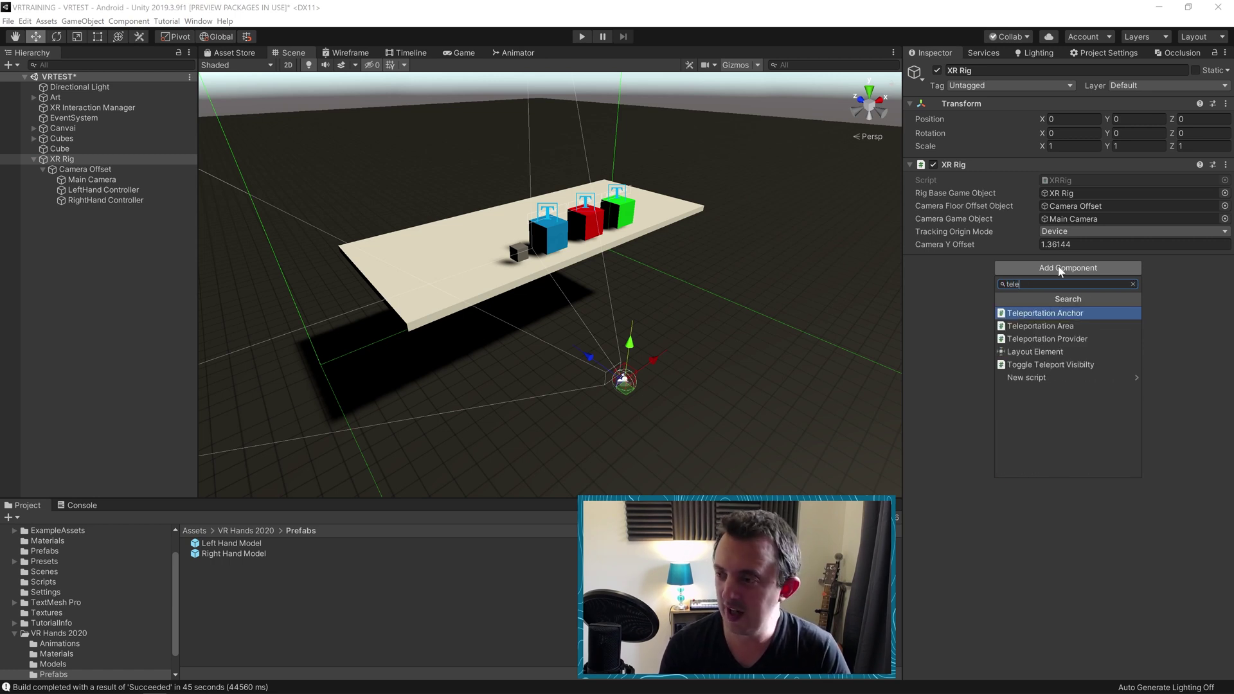
{"action": "key", "text": "Down"}
{"action": "key", "text": "Down"}
{"action": "key", "text": "Return"}
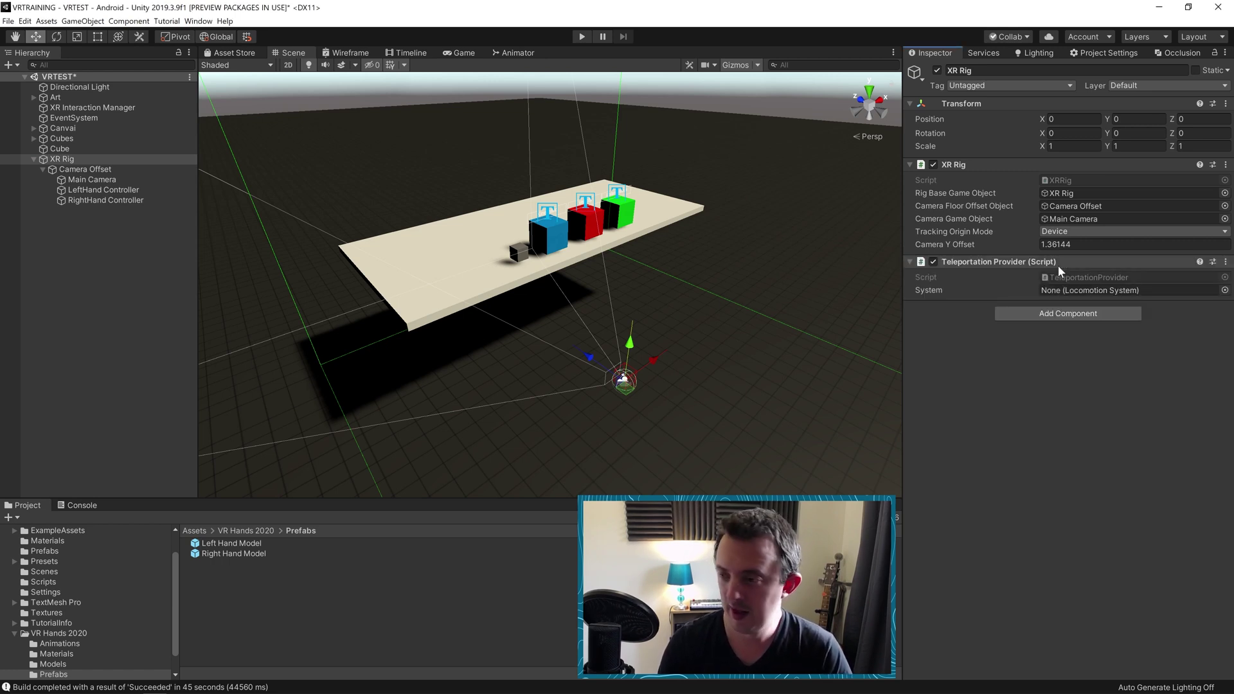
Add a Locomotion System to the XR Rig, assigning the rig as the Teleportation Provider's System and the Locomotion System's XR Rig
{"action": "left_click", "coordinate": [1032, 314]}
{"action": "type", "text": "loc"}
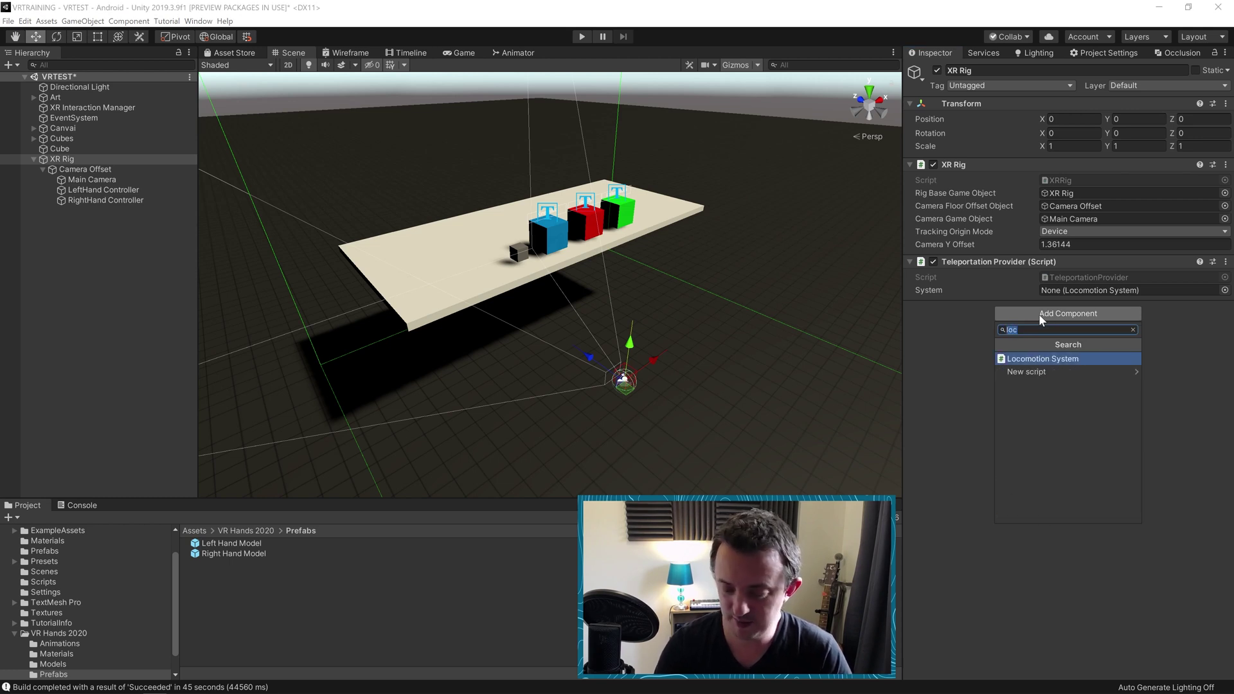
{"action": "key", "text": "Return"}
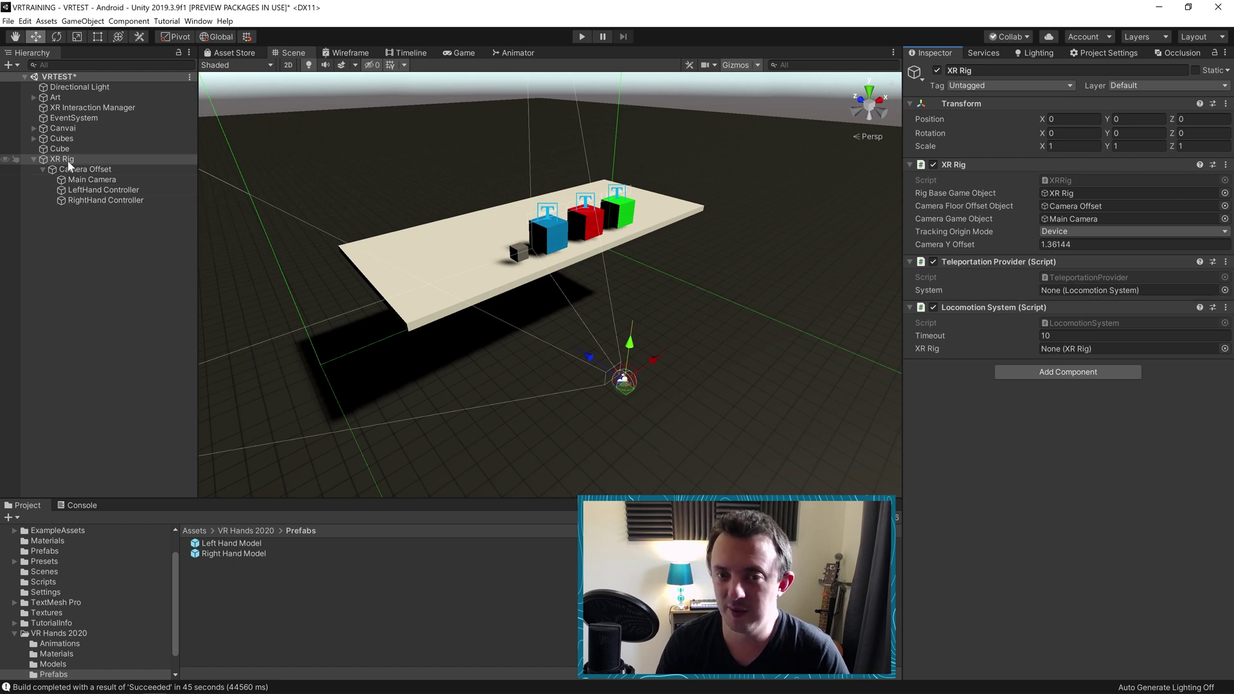
{"action": "left_click_drag", "start_coordinate": [66, 162], "coordinate": [1089, 291]}
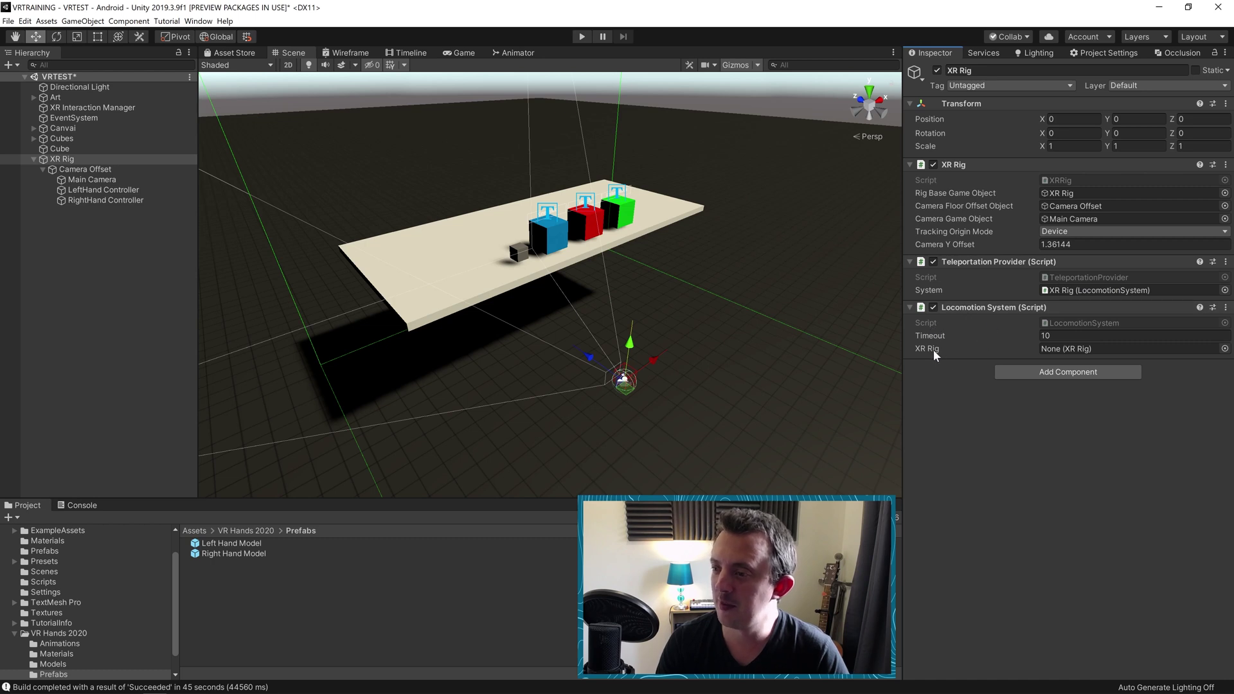
{"action": "left_click_drag", "start_coordinate": [64, 159], "coordinate": [1064, 350]}
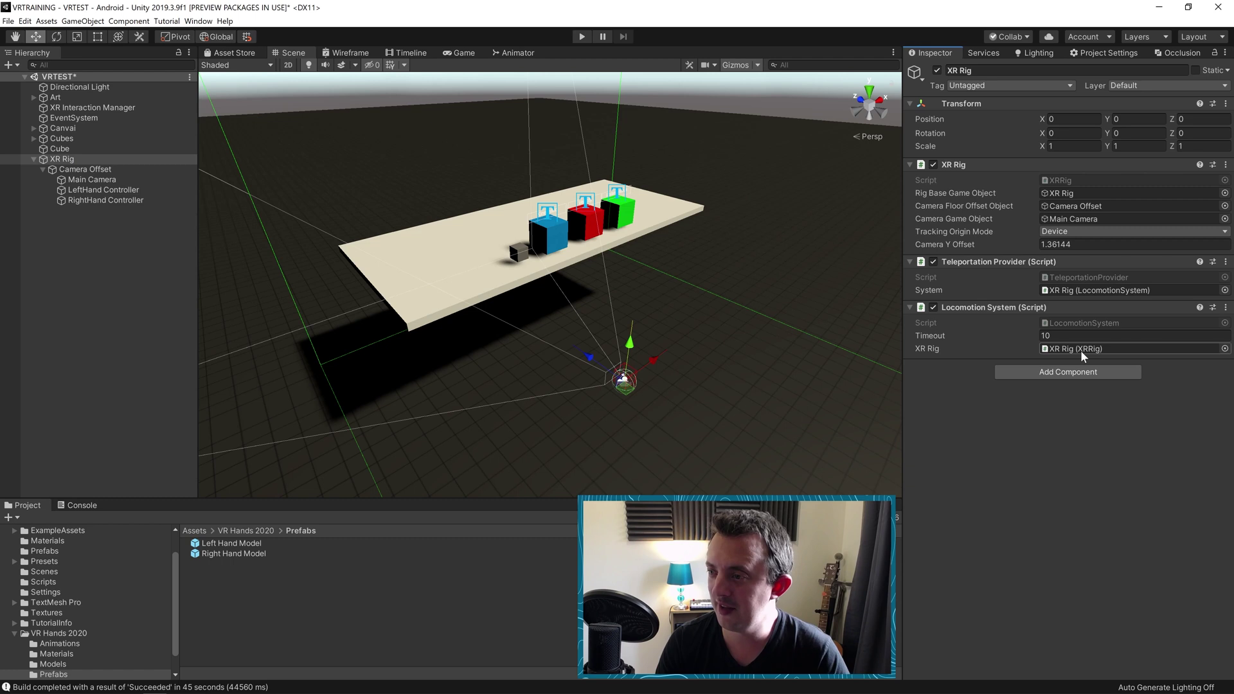
Examine the XR Controller and XR Ray Interactor settings of the LeftHand Controller in the XR Rig
{"action": "left_click", "coordinate": [32, 156]}
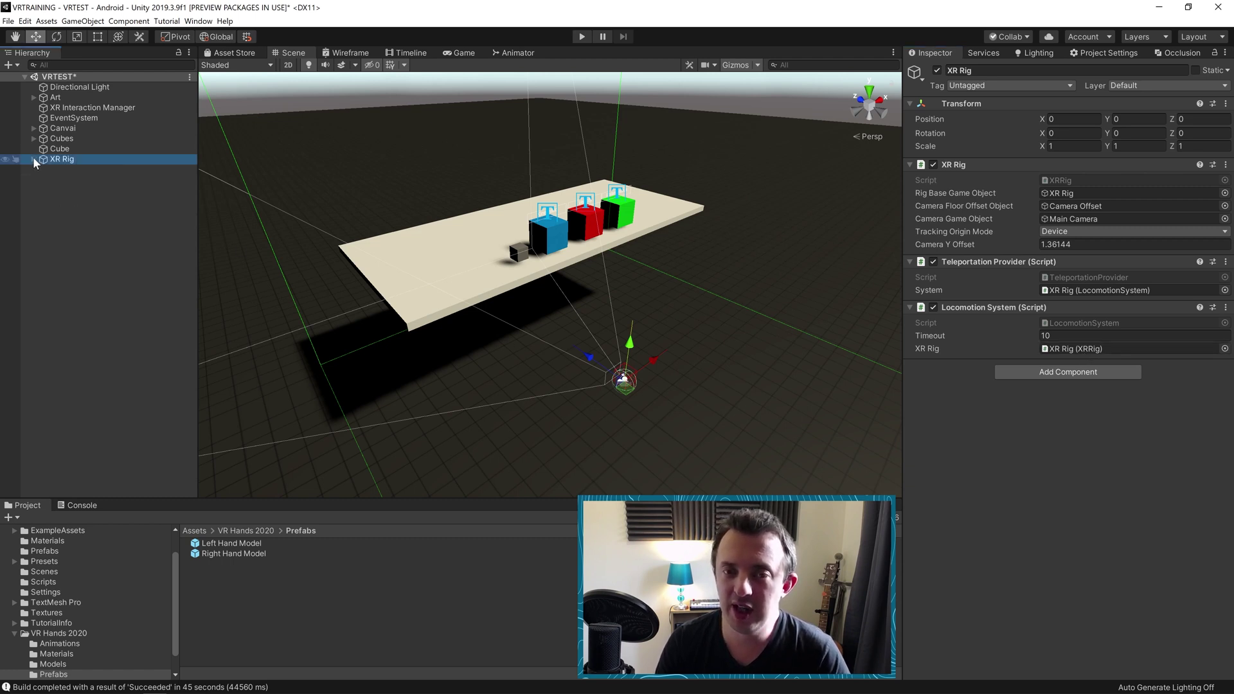
{"action": "left_click", "coordinate": [33, 157]}
{"action": "left_click", "coordinate": [82, 189]}
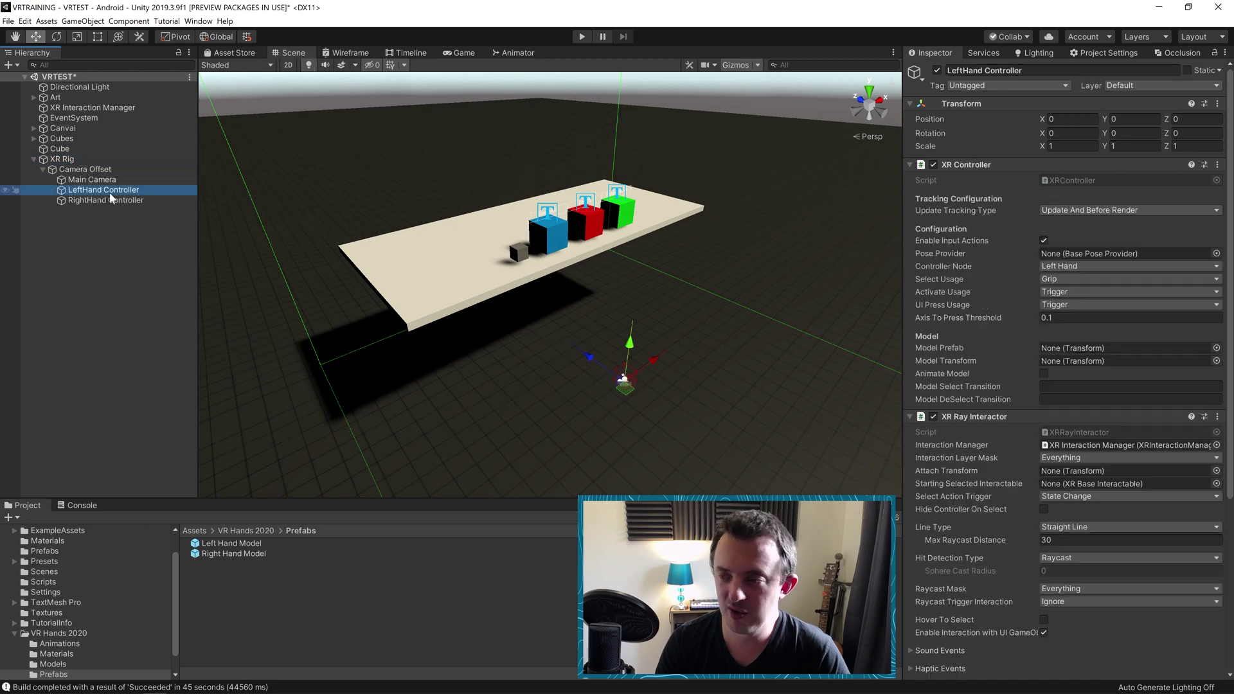
{"action": "scroll", "coordinate": [1031, 367], "scroll_direction": "down", "scroll_amount": 3}
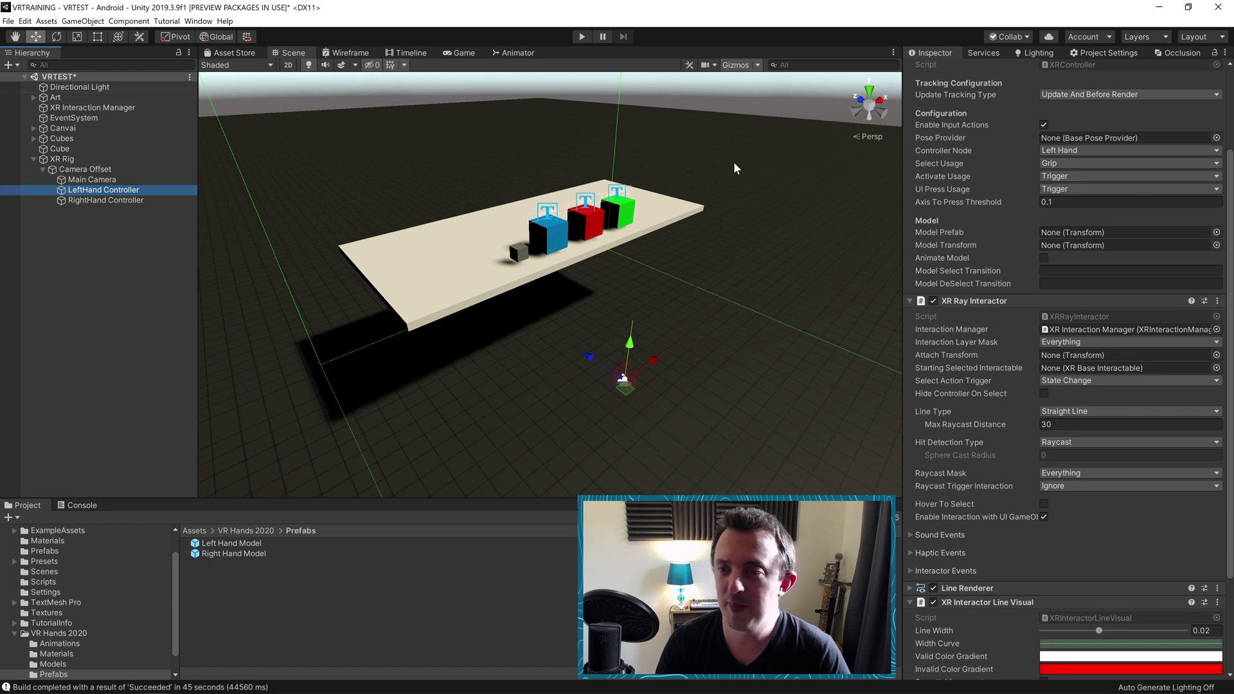
Add a Teleportation Area component to the floor Plane object
{"action": "left_click", "coordinate": [462, 163]}
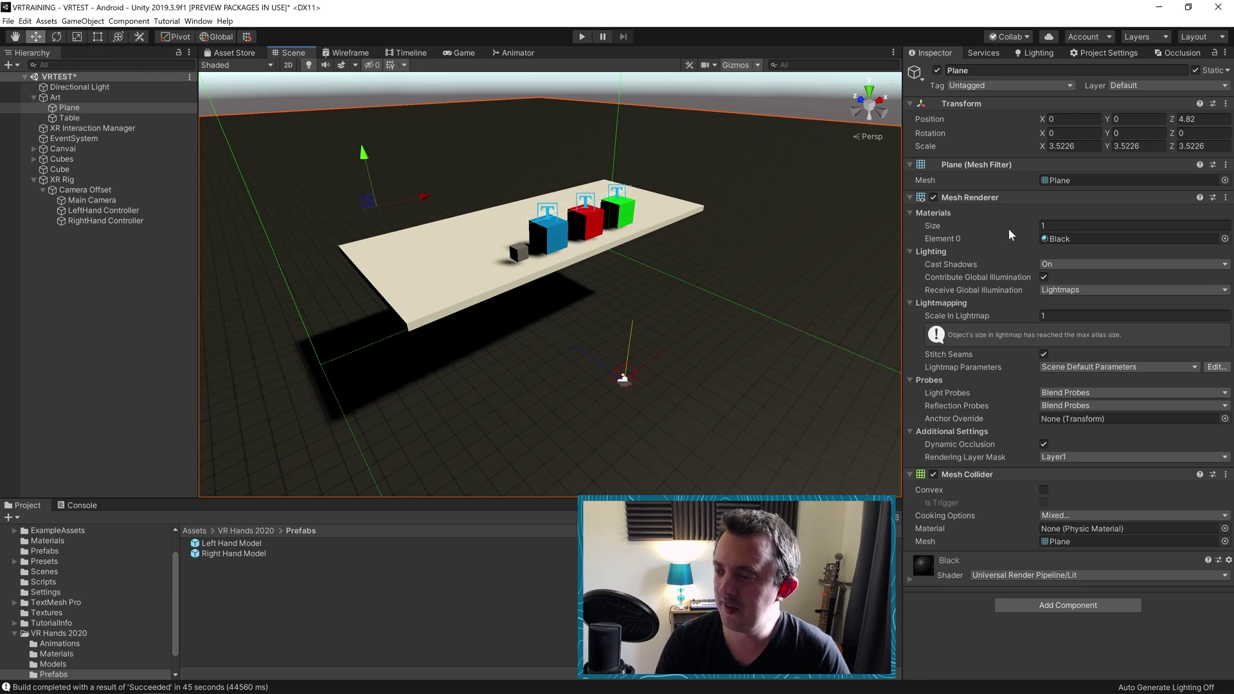
{"action": "left_click", "coordinate": [1033, 606]}
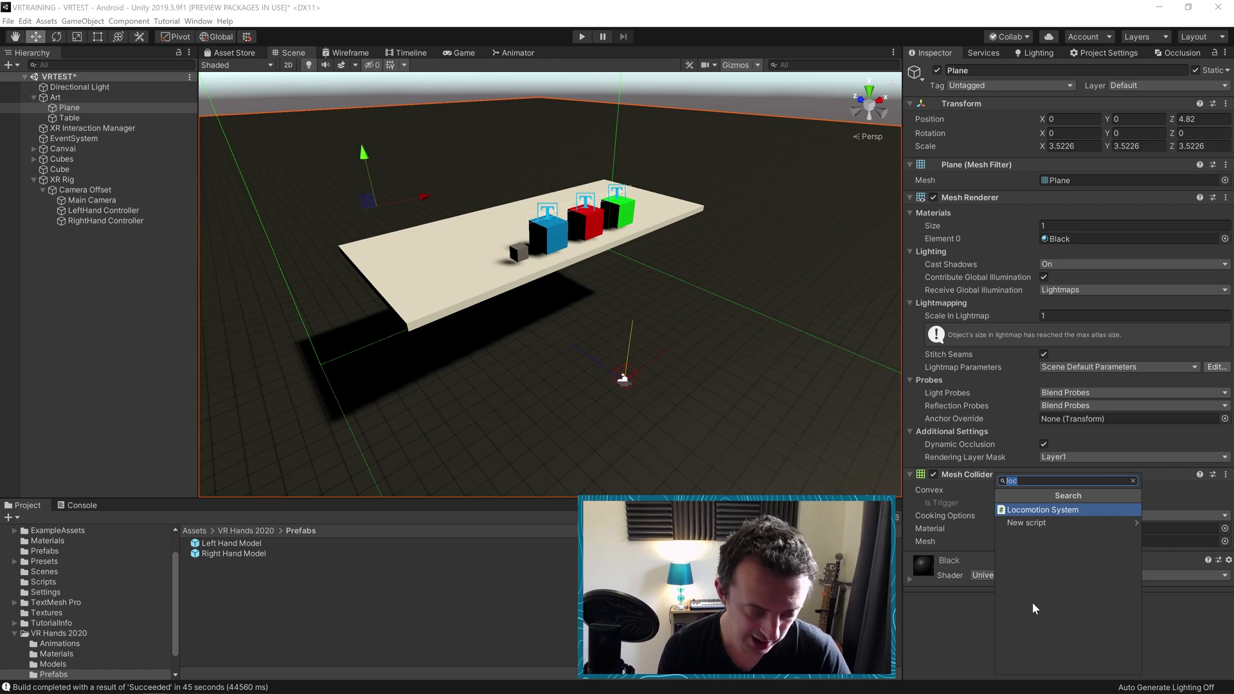
{"action": "type", "text": "te"}
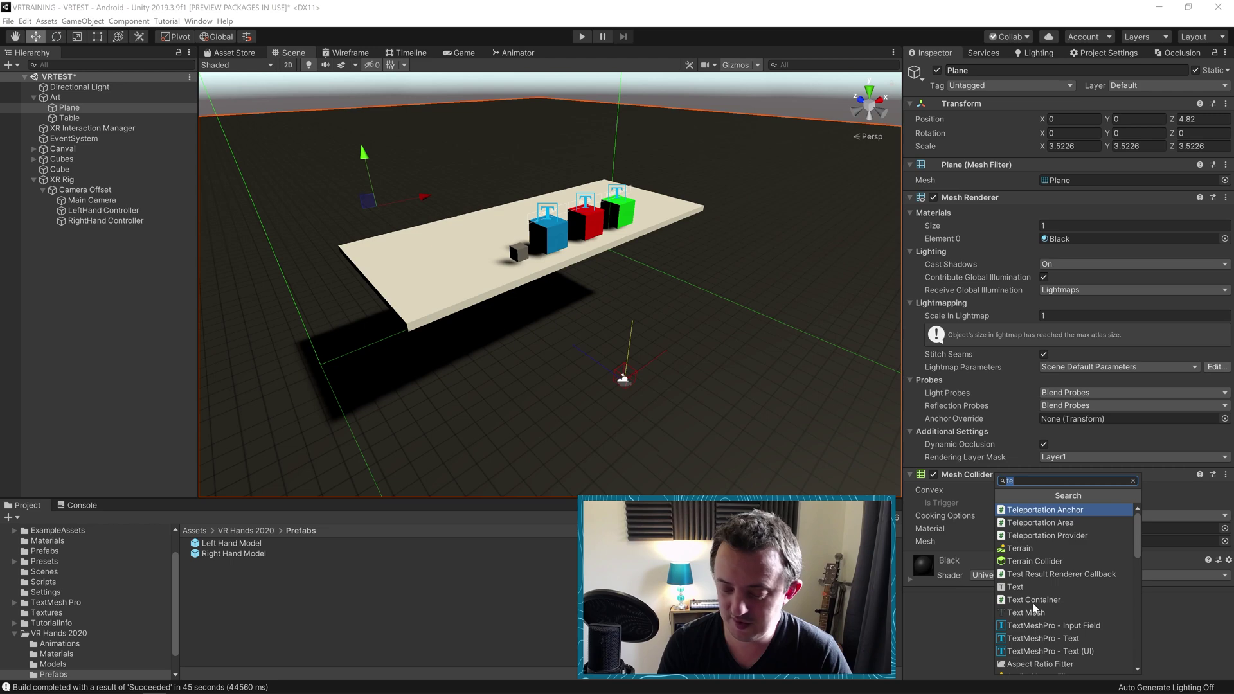
{"action": "key", "text": "Down"}
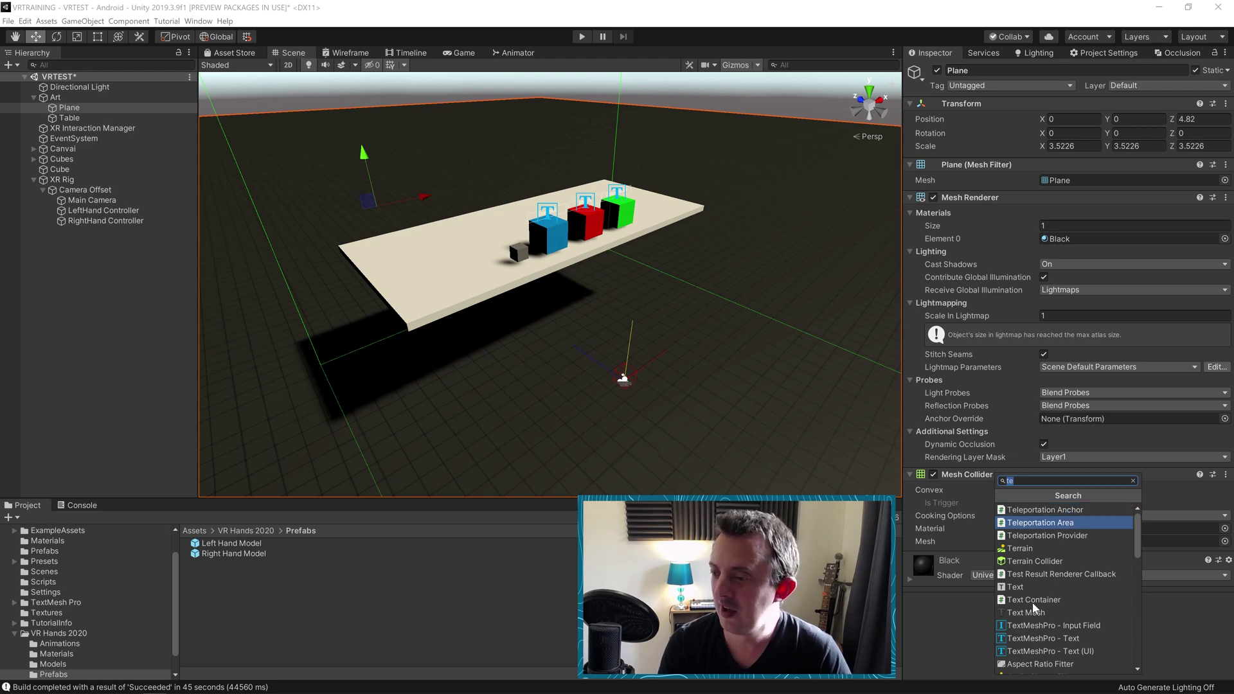
{"action": "key", "text": "Return"}
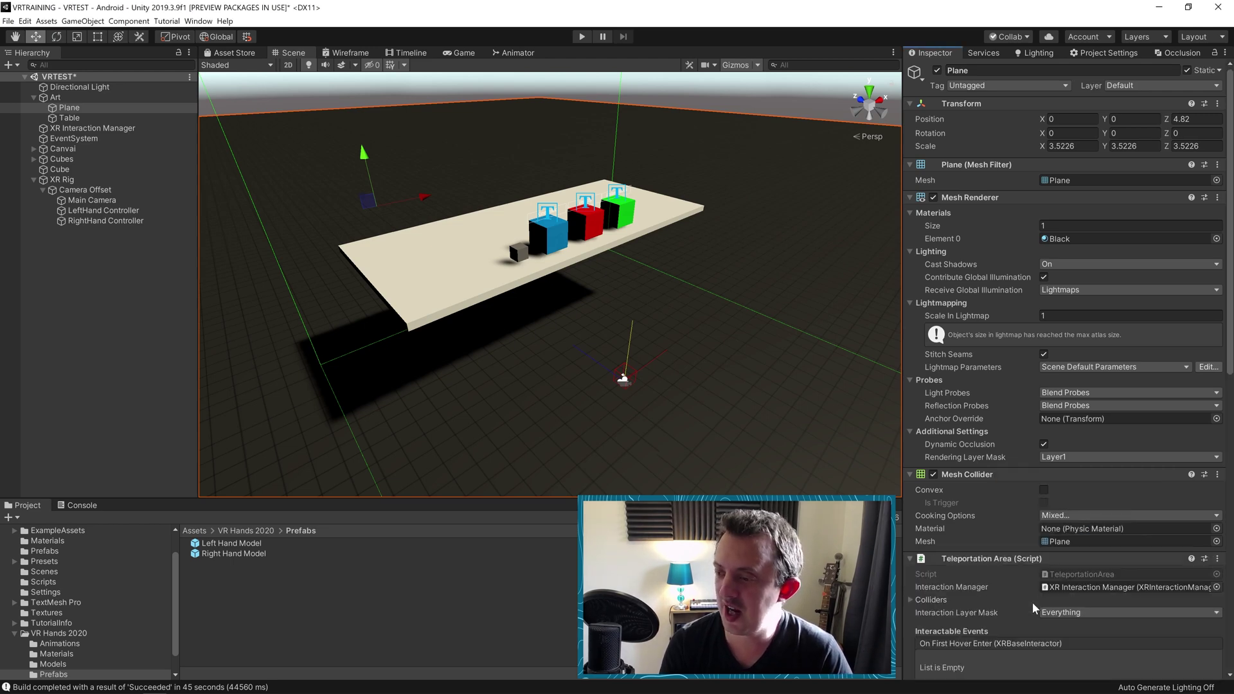
Choose On Select Exit as the Teleport Trigger of the Plane's Teleportation Area
{"action": "scroll", "coordinate": [998, 411], "scroll_direction": "down", "scroll_amount": 10}
{"action": "scroll", "coordinate": [998, 412], "scroll_direction": "up", "scroll_amount": 5}
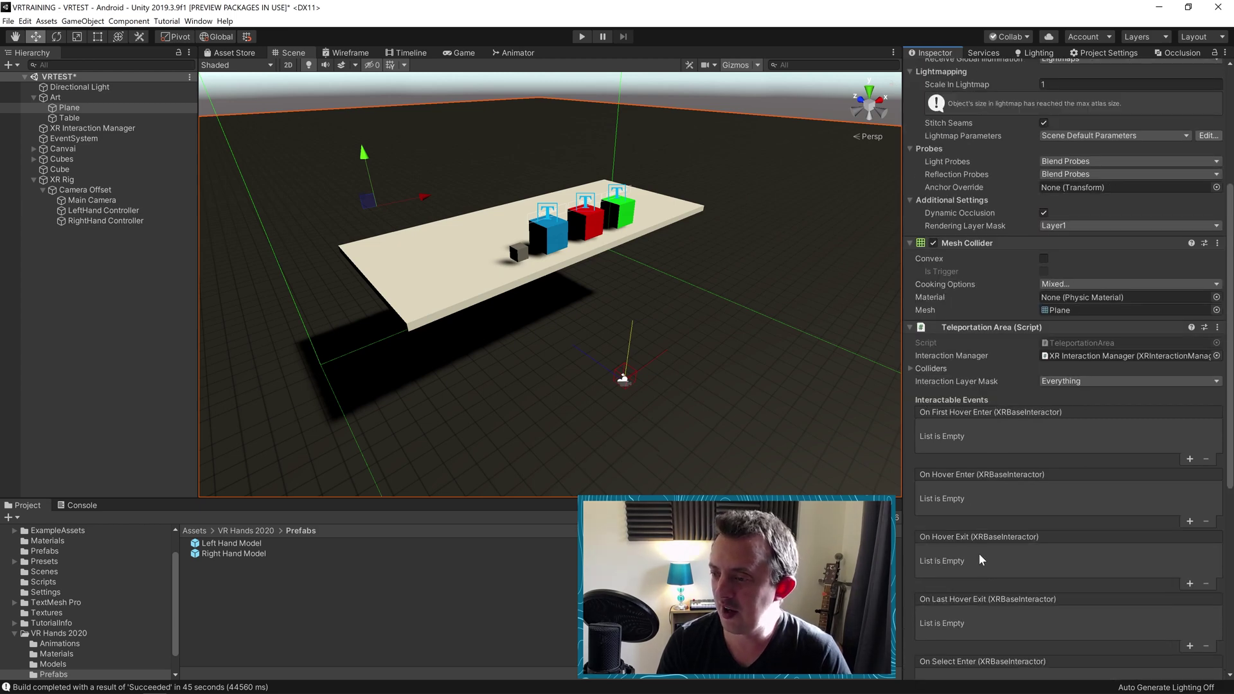
{"action": "scroll", "coordinate": [982, 559], "scroll_direction": "down", "scroll_amount": 5}
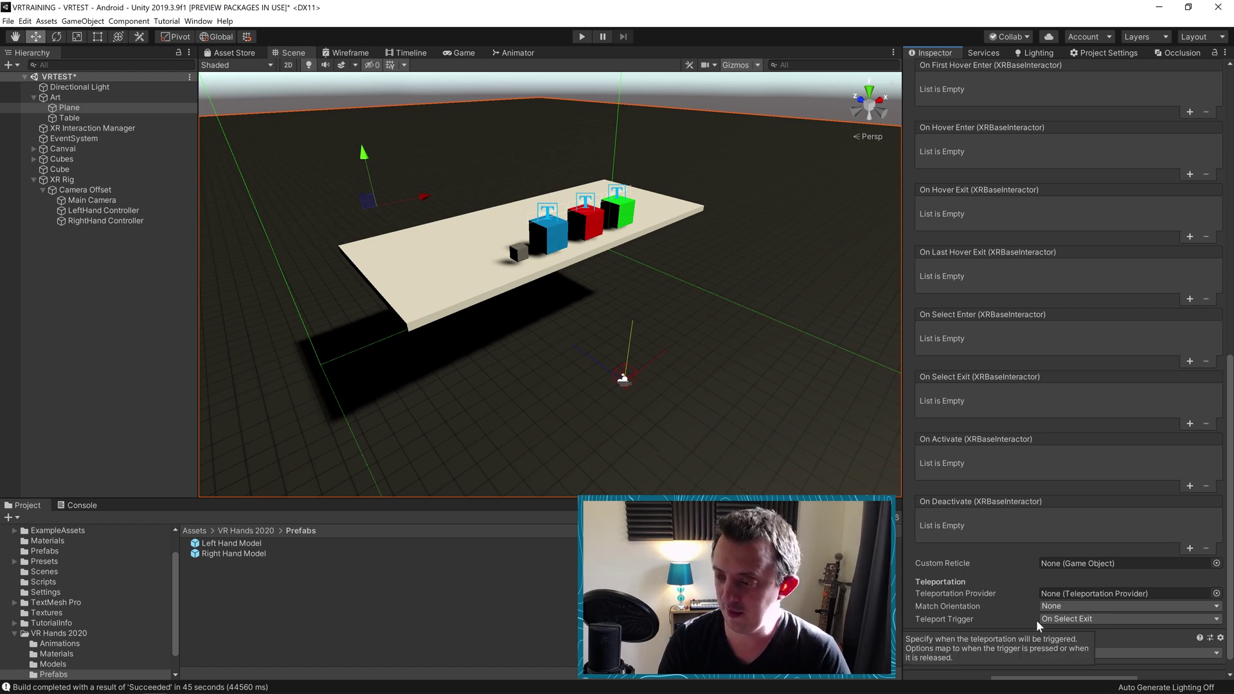
{"action": "left_click", "coordinate": [1084, 619]}
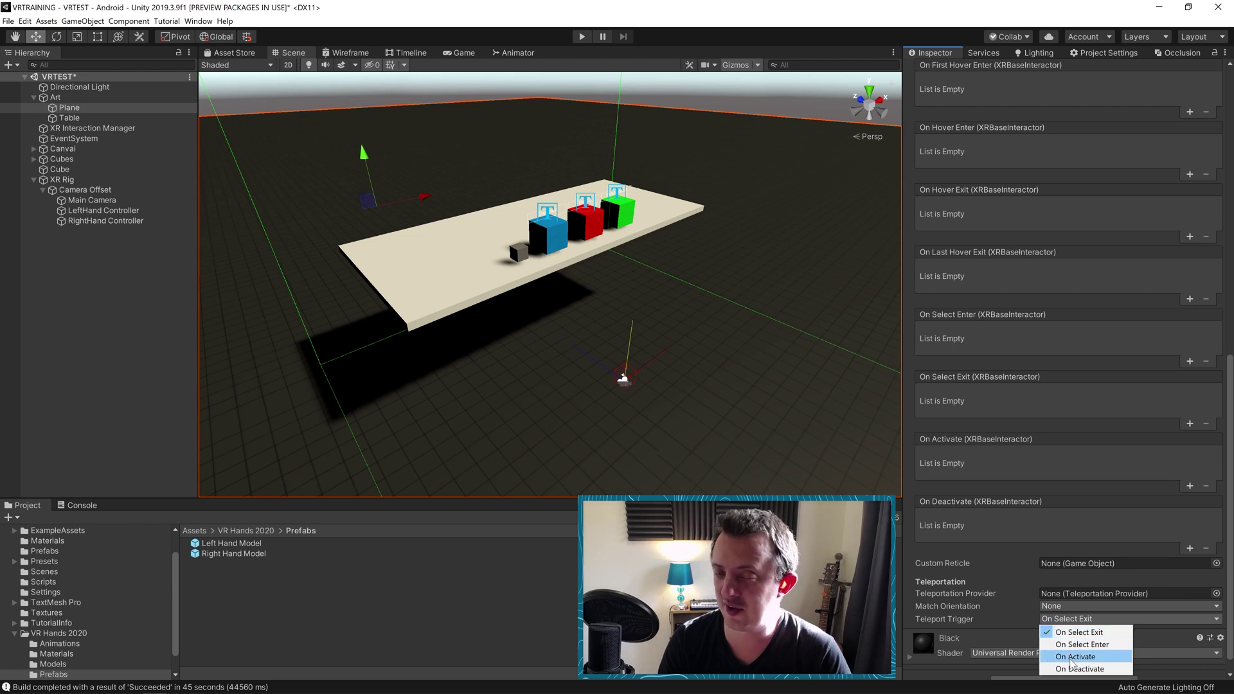
{"action": "left_click", "coordinate": [1094, 635]}
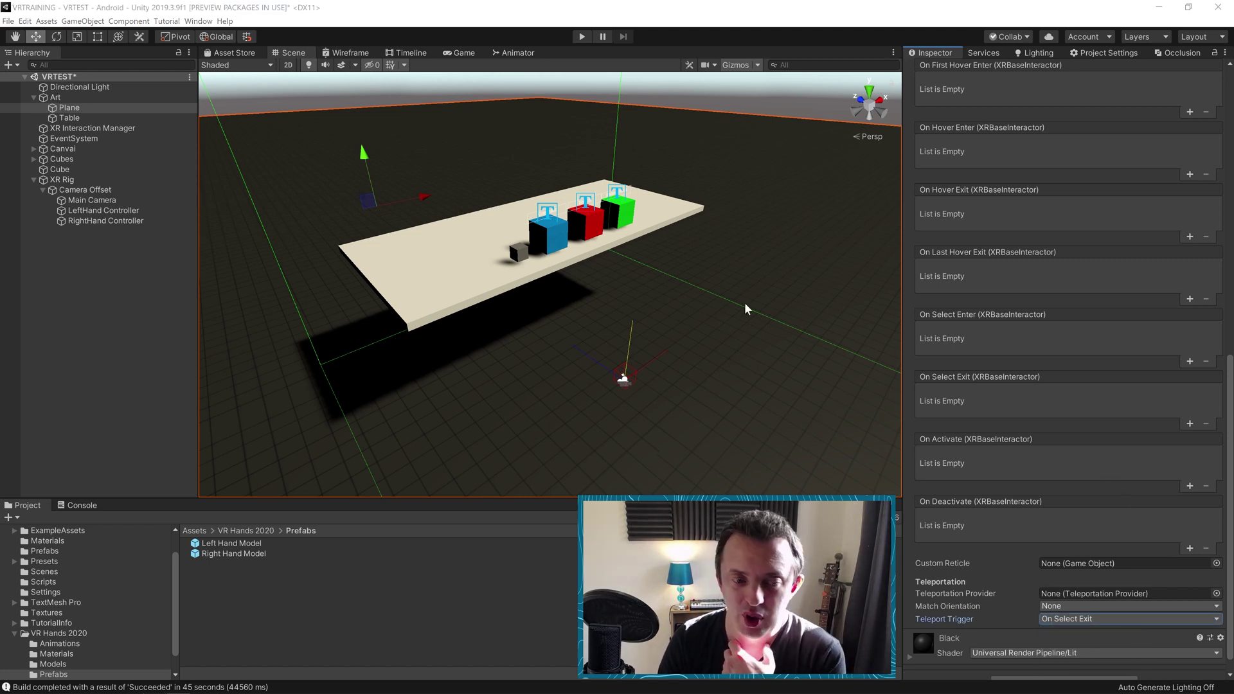
{"action": "right_click_drag", "start_coordinate": [713, 309], "coordinate": [345, 402]}
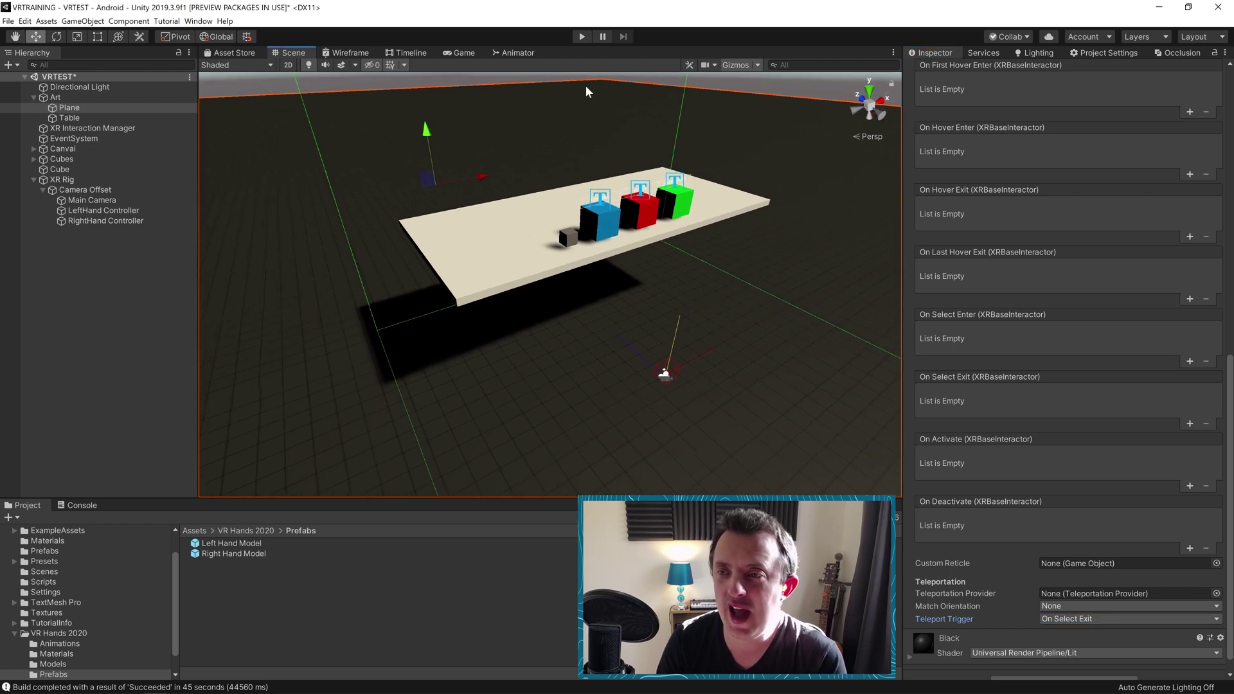
{"action": "scroll", "coordinate": [648, 437], "scroll_direction": "down", "scroll_amount": 5}
{"action": "scroll", "coordinate": [648, 437], "scroll_direction": "down", "scroll_amount": 2}
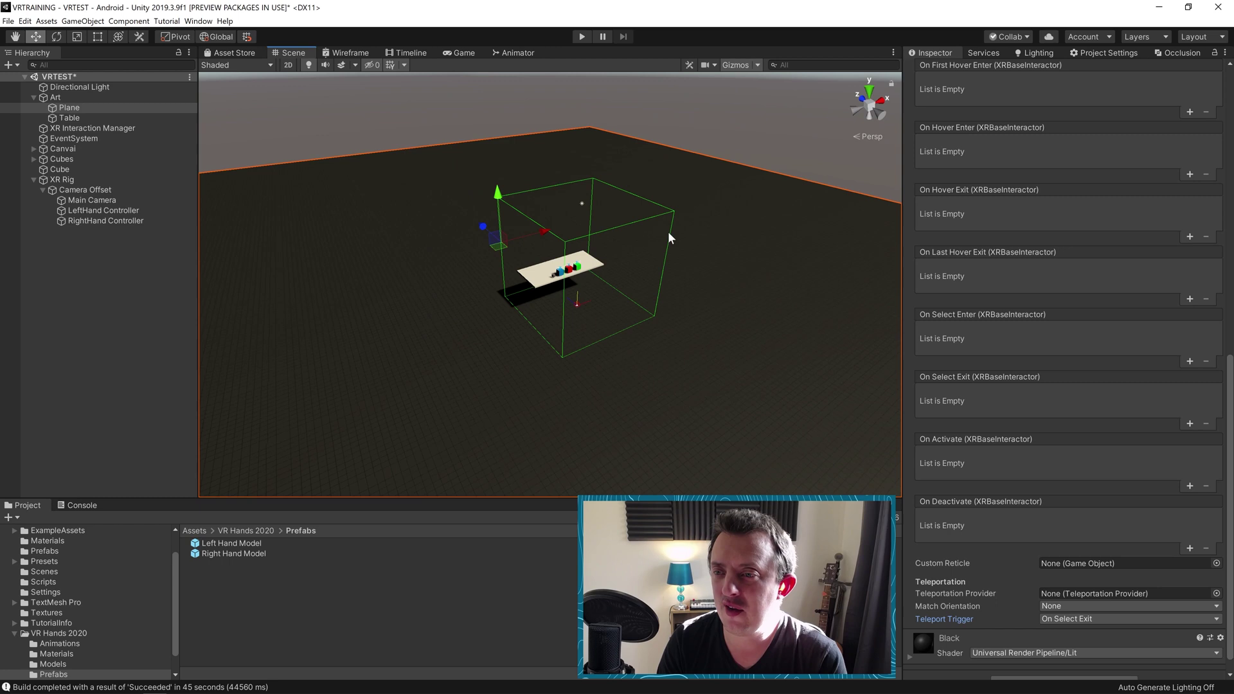
{"action": "right_click_drag", "start_coordinate": [611, 388], "coordinate": [722, 397]}
{"action": "right_click_drag", "start_coordinate": [505, 340], "coordinate": [496, 317]}
{"action": "scroll", "coordinate": [496, 318], "scroll_direction": "up", "scroll_amount": 5}
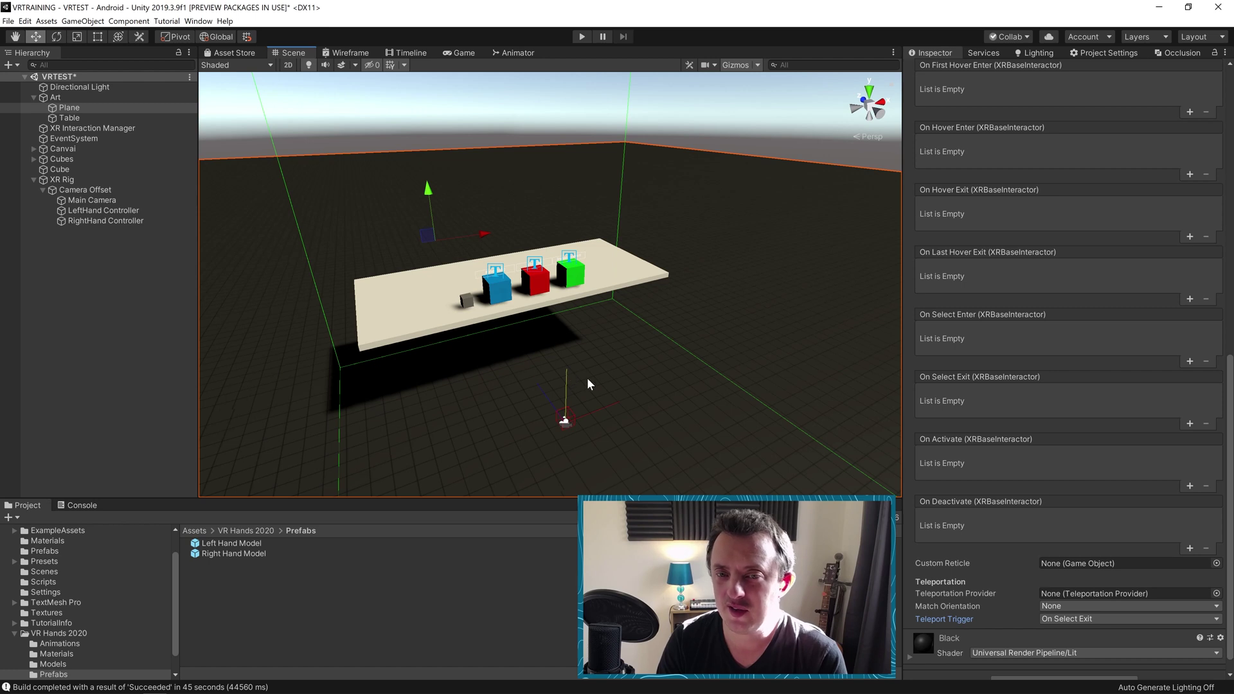
Assign the Left Hand Model prefab from VR Hands 2020 as the LeftHand Controller's Model Prefab
{"action": "left_click", "coordinate": [96, 219]}
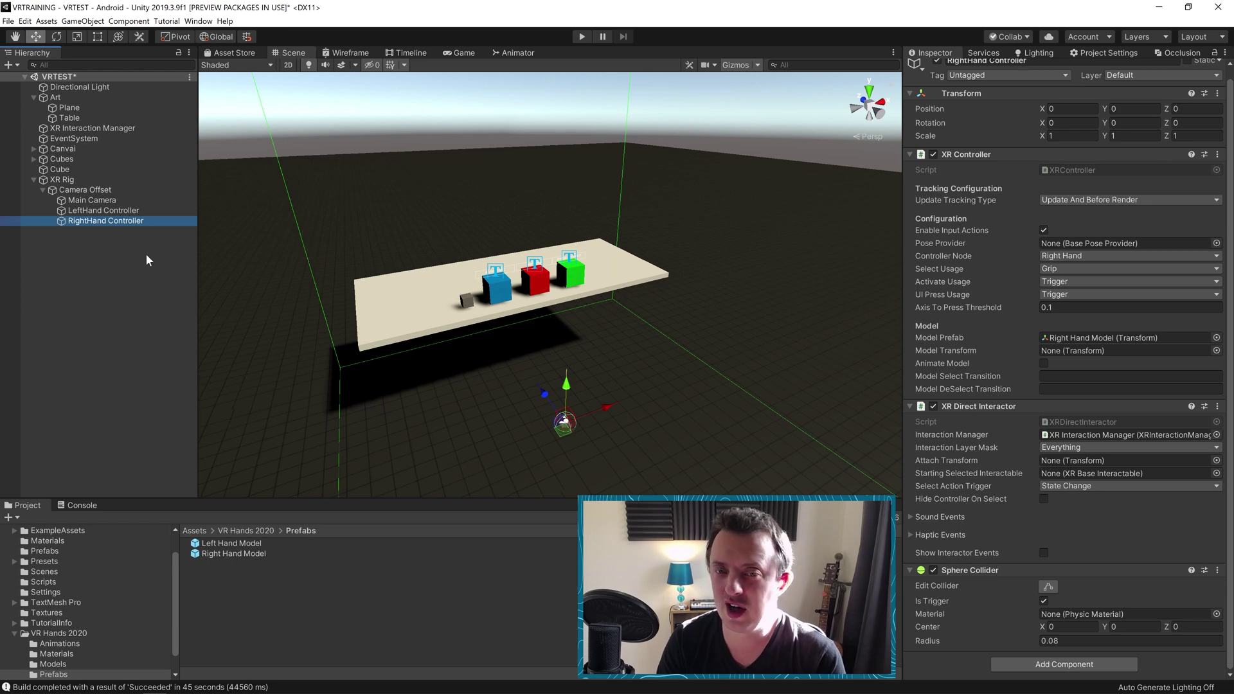
{"action": "left_click", "coordinate": [123, 212]}
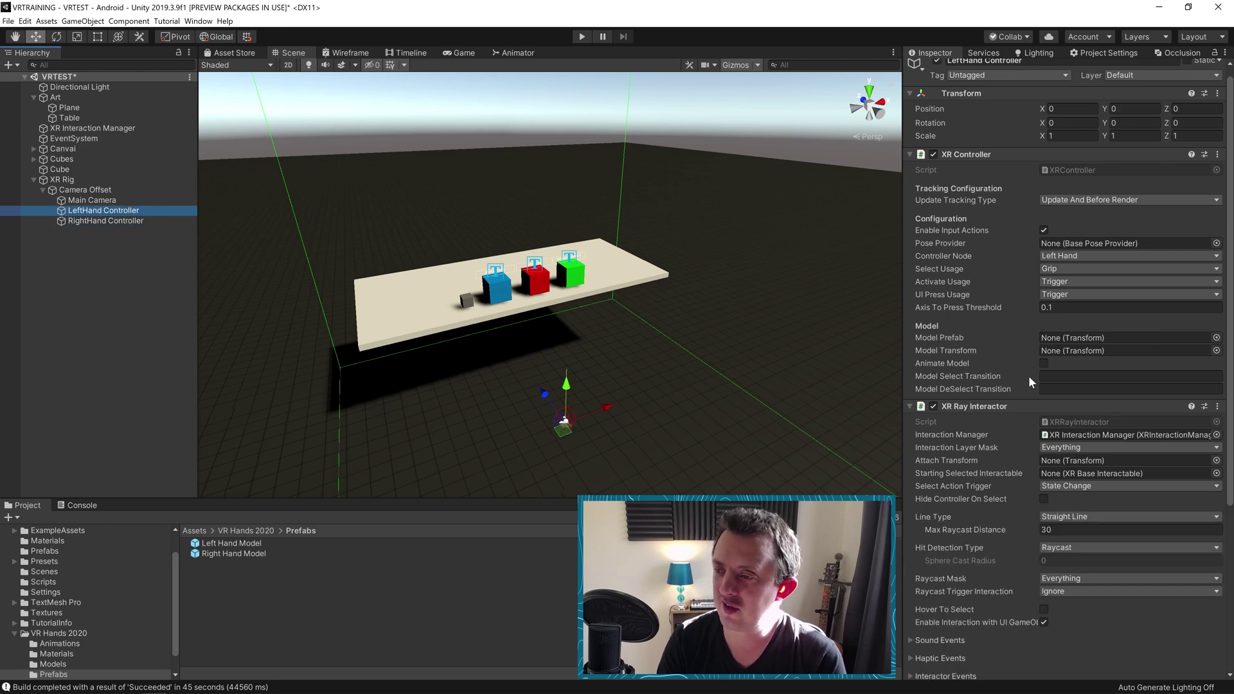
{"action": "scroll", "coordinate": [1024, 423], "scroll_direction": "down", "scroll_amount": 5}
{"action": "scroll", "coordinate": [1024, 423], "scroll_direction": "up", "scroll_amount": 3}
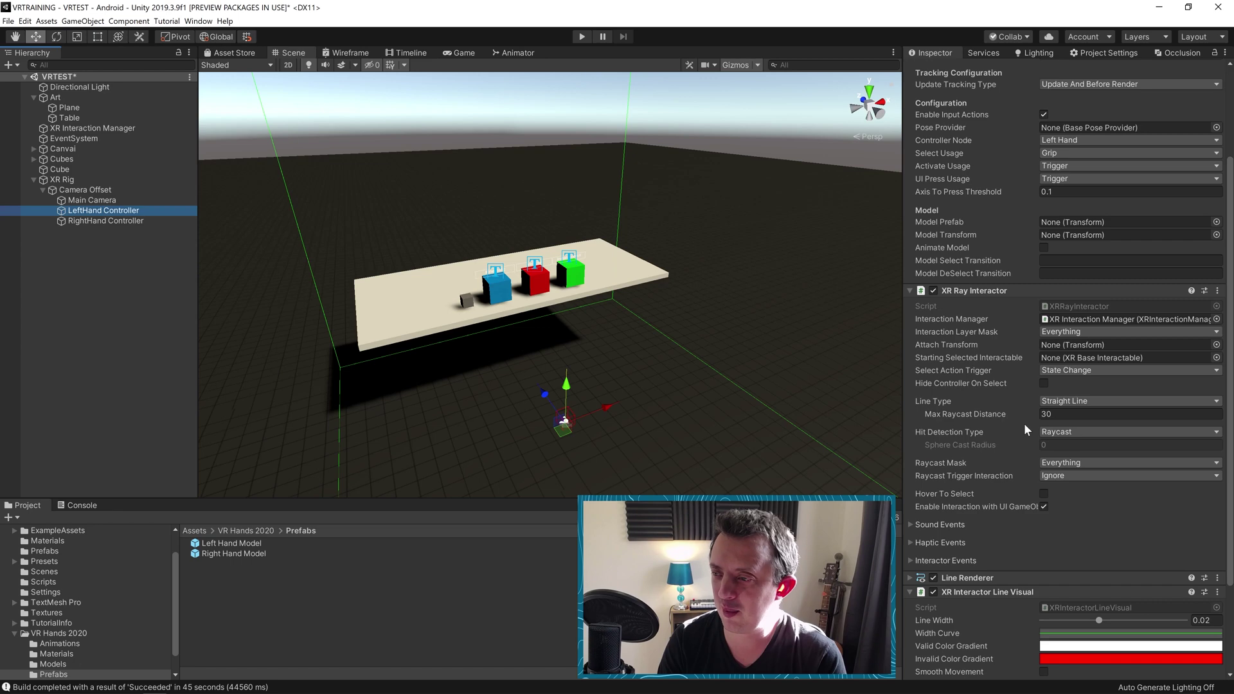
{"action": "scroll", "coordinate": [1028, 251], "scroll_direction": "up", "scroll_amount": 2}
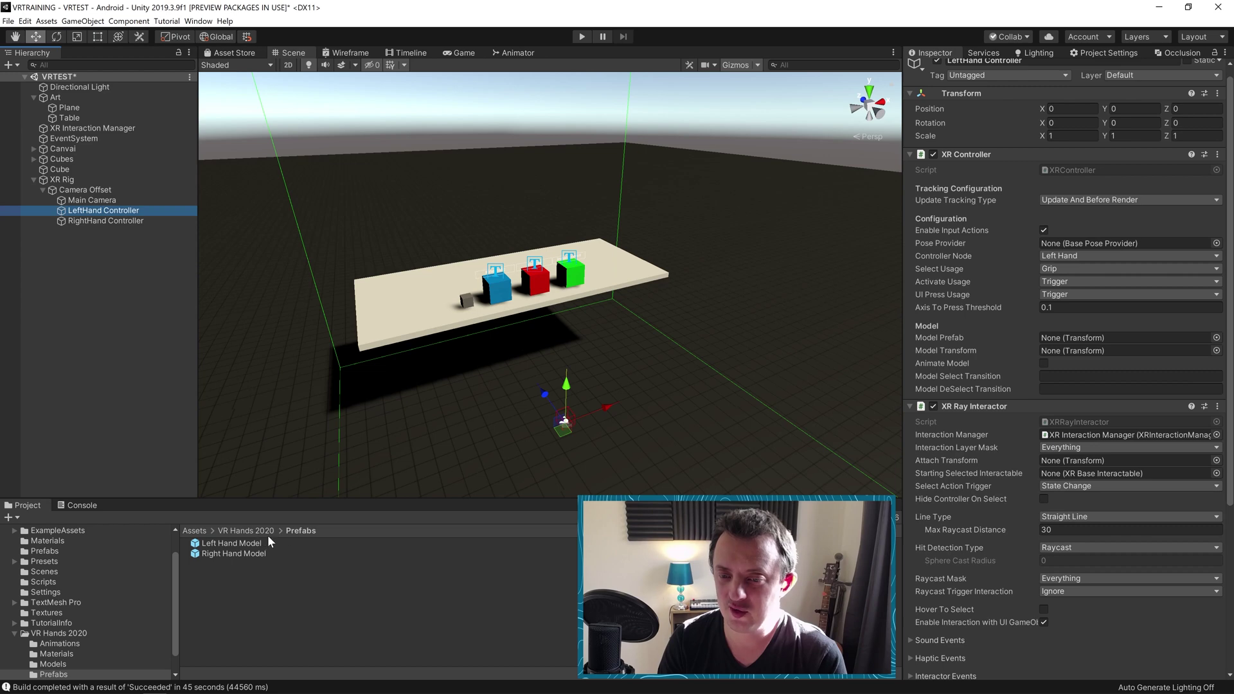
{"action": "left_click_drag", "start_coordinate": [217, 544], "coordinate": [1092, 338]}
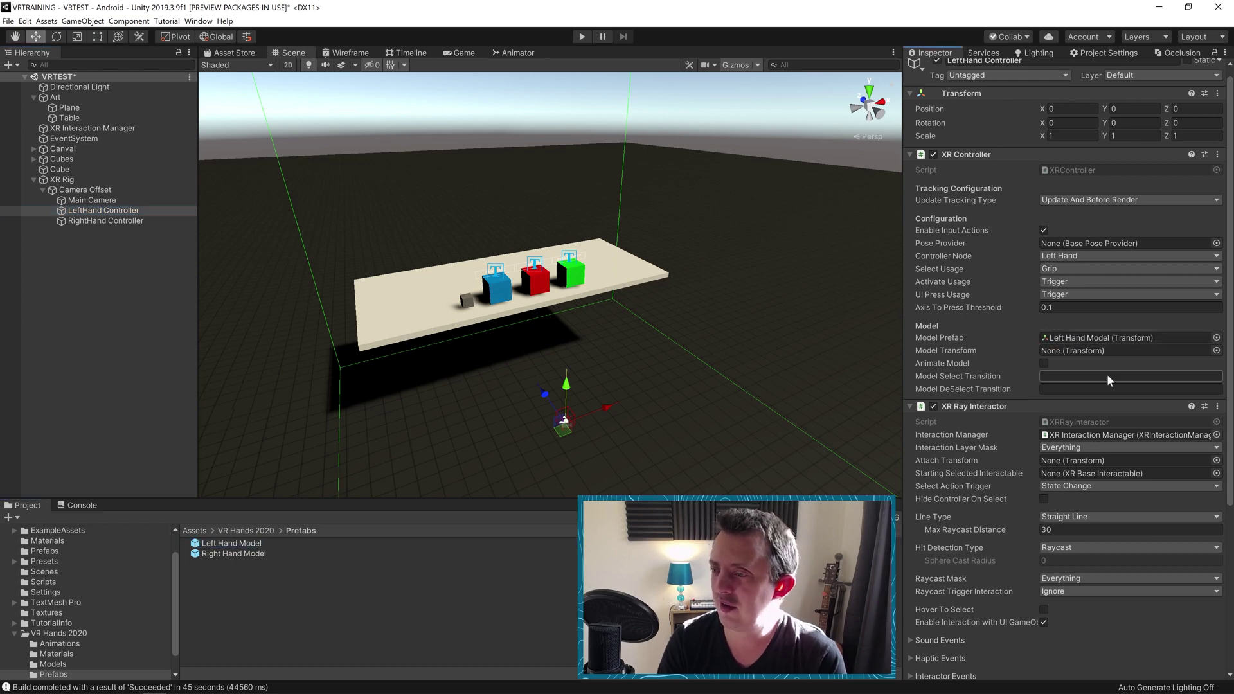
Make the left controller line's Invalid Color Gradient white fading to alpha 0, with its second color key at 48.5%
{"action": "scroll", "coordinate": [1107, 375], "scroll_direction": "down", "scroll_amount": 5}
{"action": "scroll", "coordinate": [1107, 374], "scroll_direction": "down", "scroll_amount": 3}
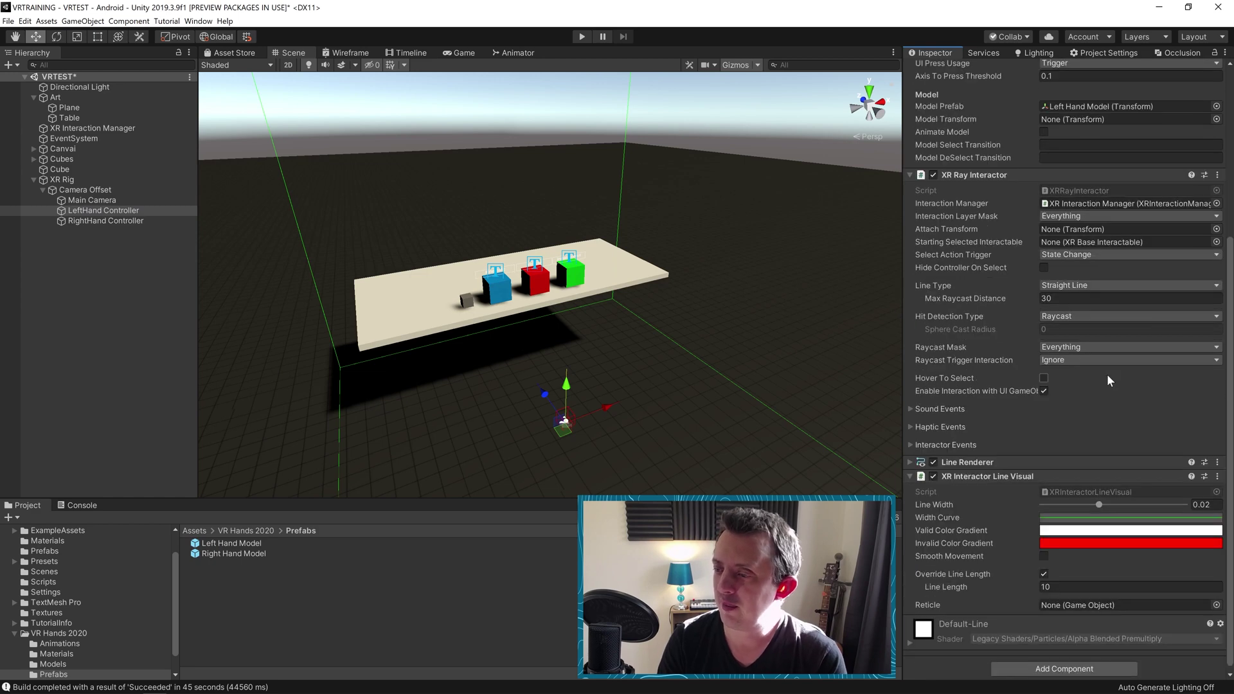
{"action": "scroll", "coordinate": [1107, 374], "scroll_direction": "down", "scroll_amount": 1}
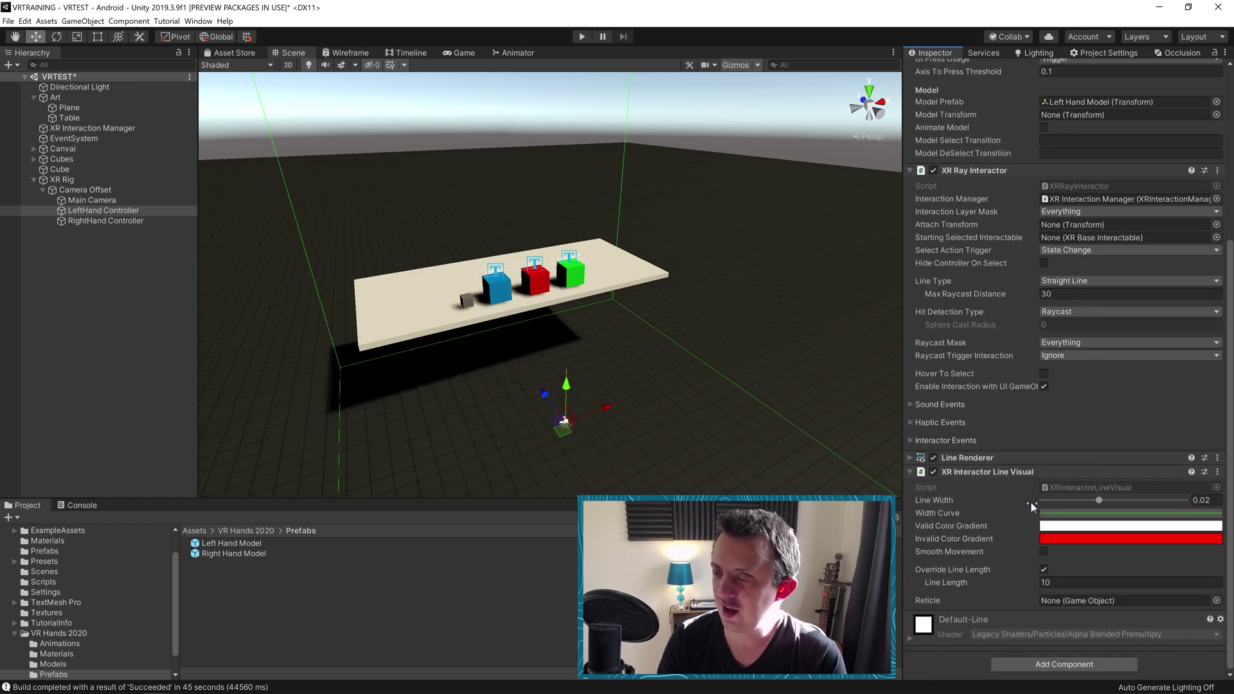
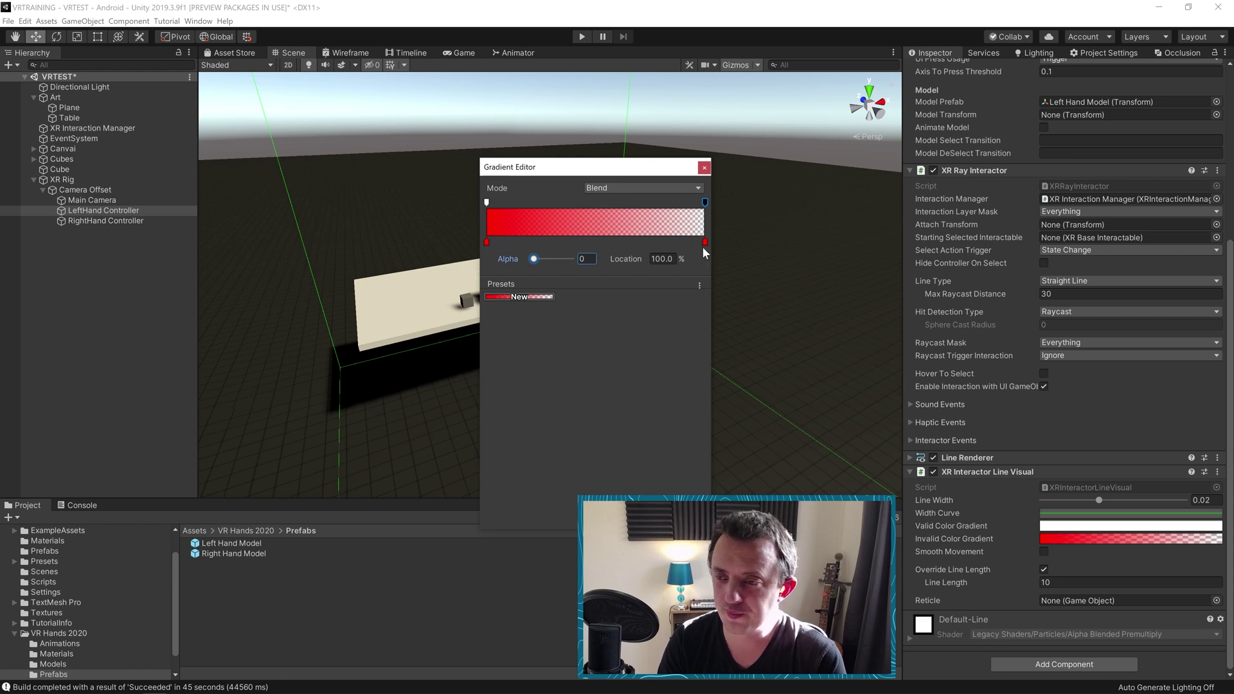
{"action": "left_click_drag", "start_coordinate": [705, 242], "coordinate": [593, 243]}
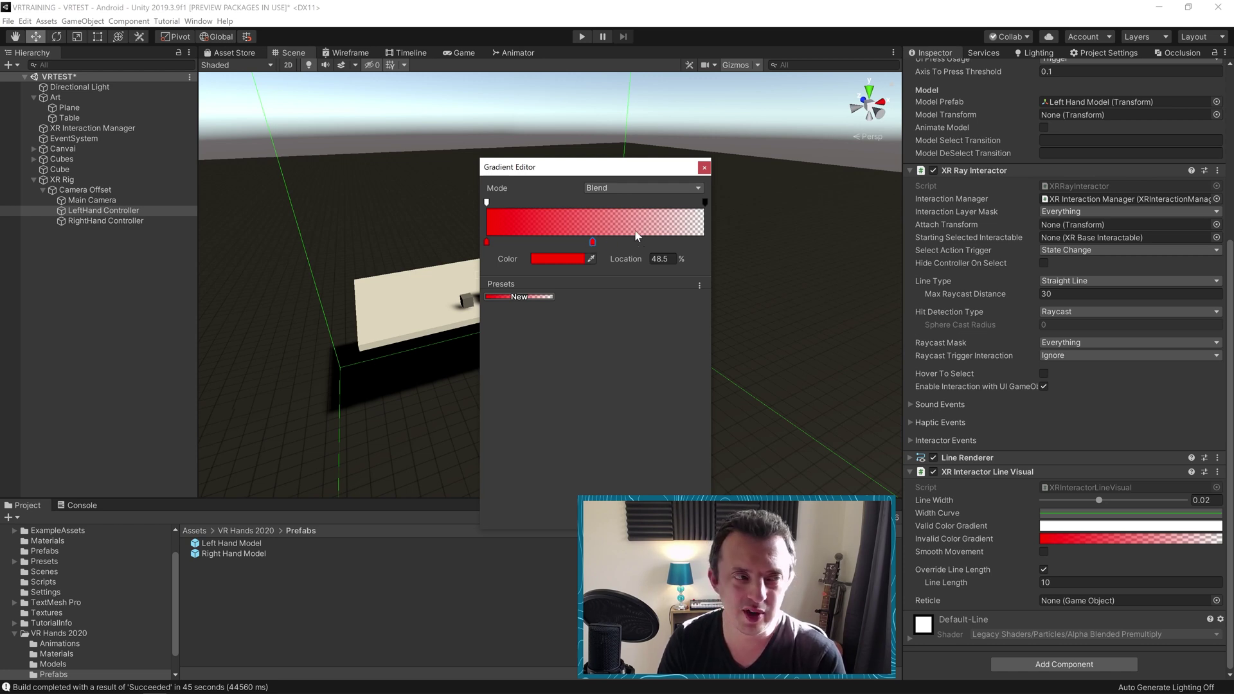
{"action": "left_click", "coordinate": [549, 258]}
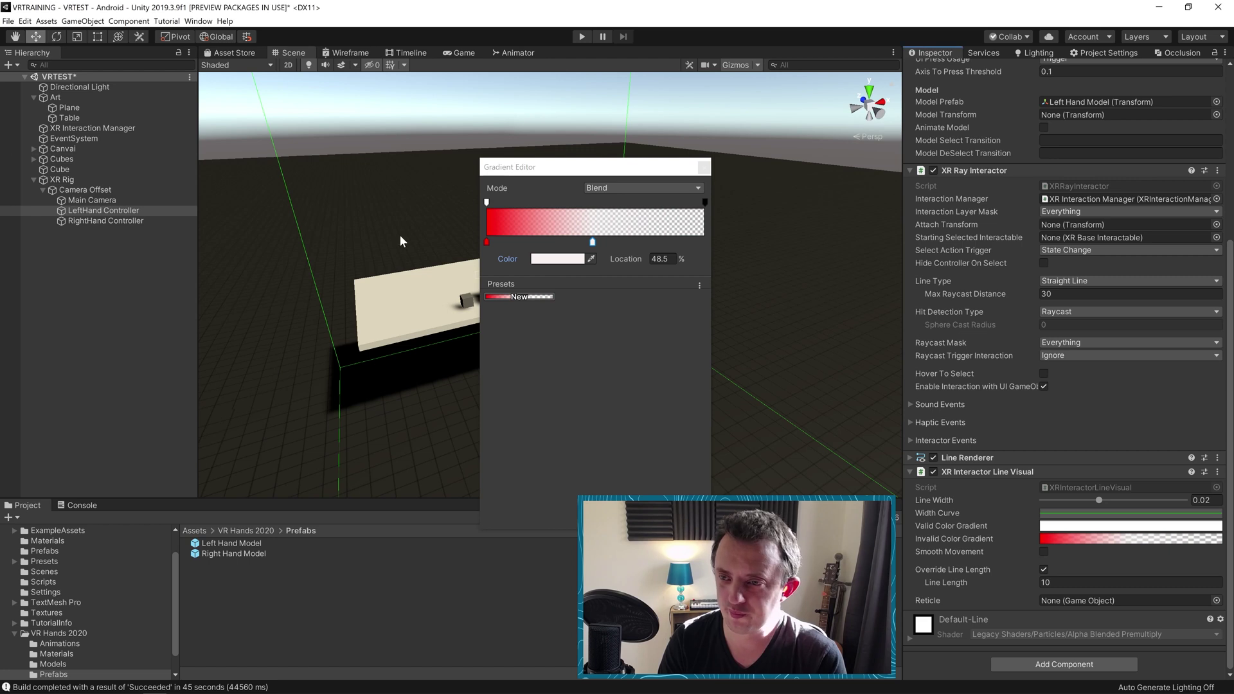
{"action": "left_click", "coordinate": [487, 243]}
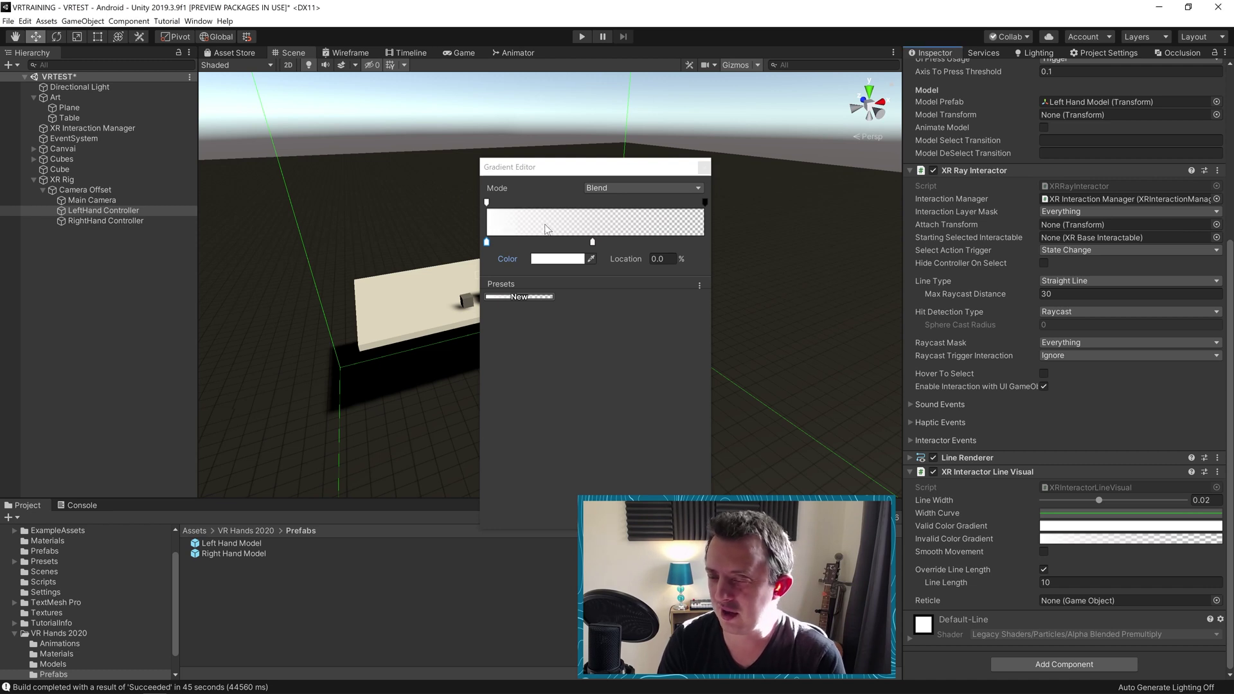
{"action": "left_click", "coordinate": [704, 168]}
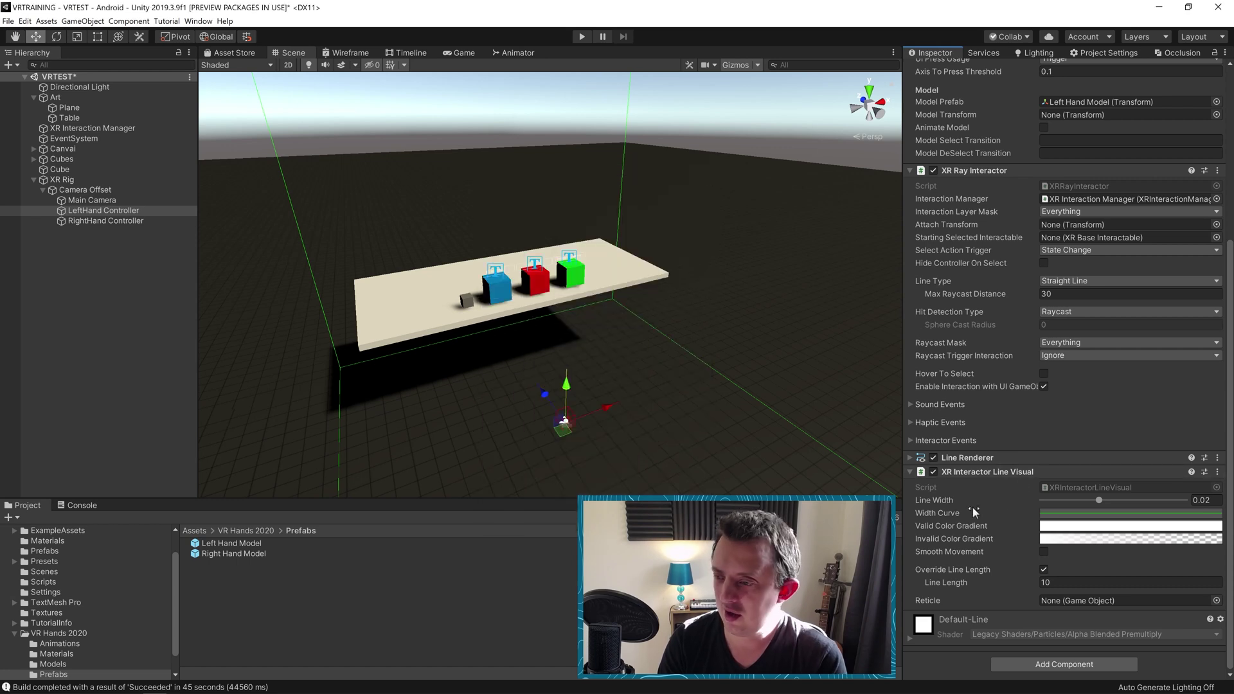
Fade the XR Interactor Line Visual's Valid Color Gradient to an alpha of 0 at its 100% location
{"action": "left_click", "coordinate": [1068, 528]}
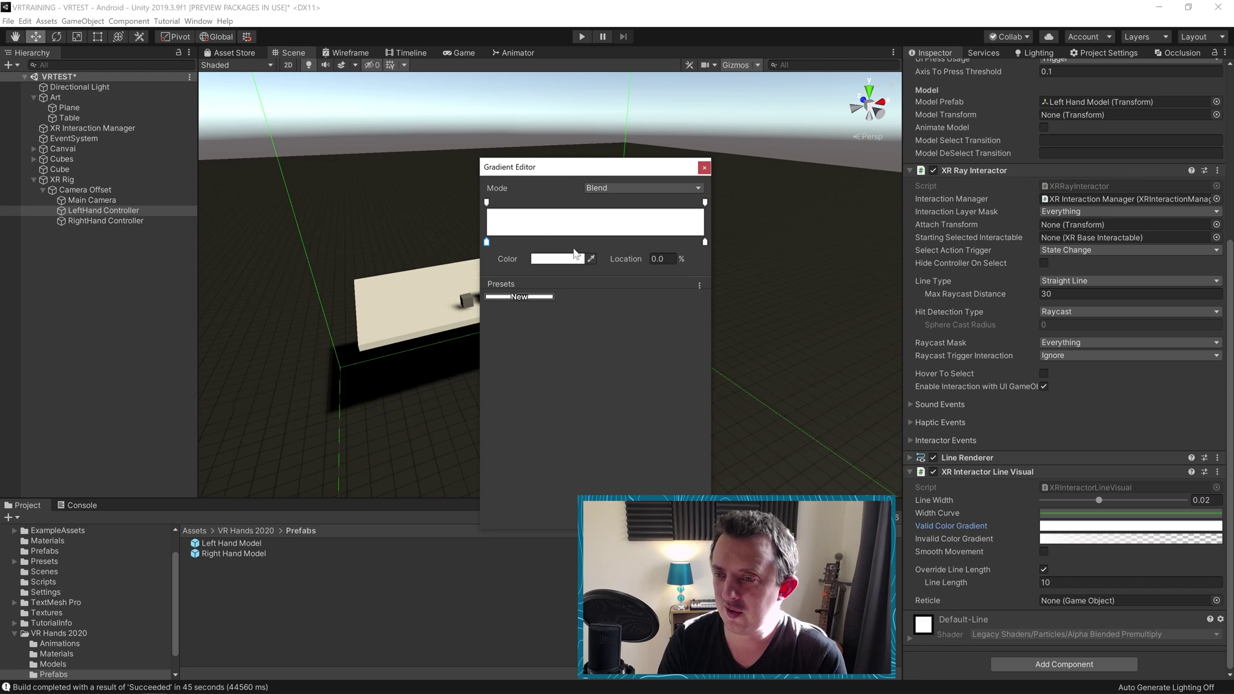
{"action": "left_click", "coordinate": [704, 203]}
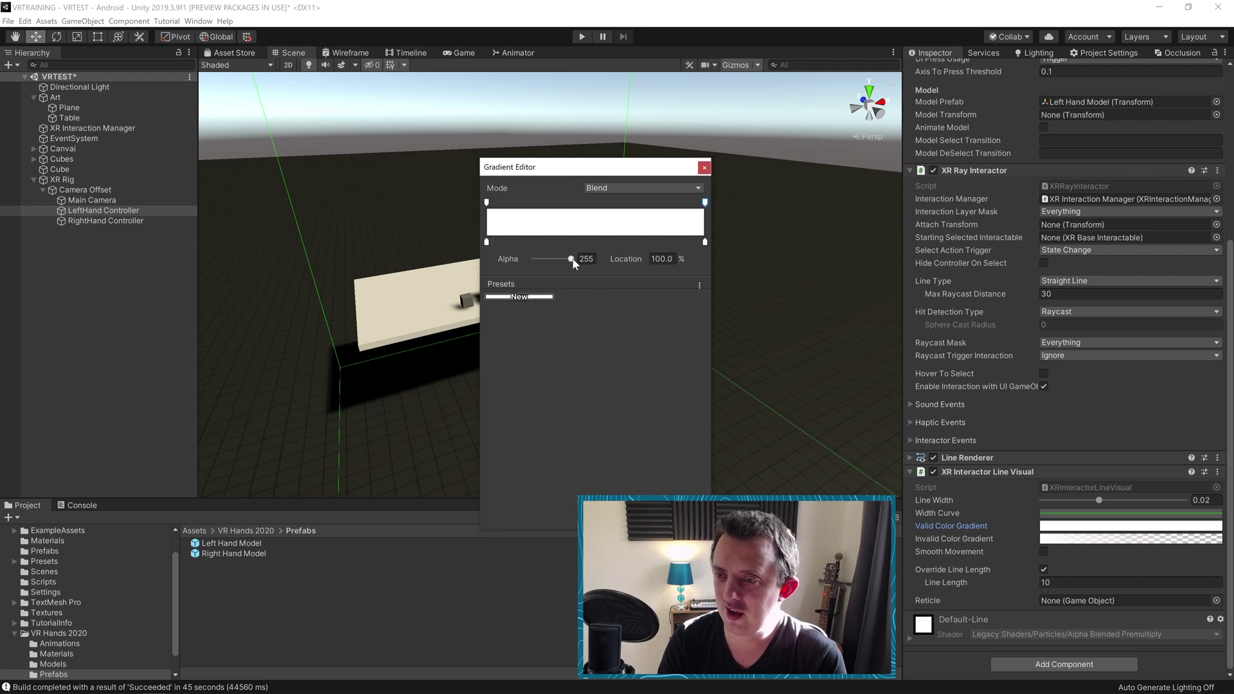
{"action": "left_click_drag", "start_coordinate": [571, 258], "coordinate": [532, 259]}
Add a color key at about 50.3% in the Valid Color Gradient and color it bright cyan
{"action": "left_click", "coordinate": [704, 243]}
{"action": "left_click", "coordinate": [597, 243]}
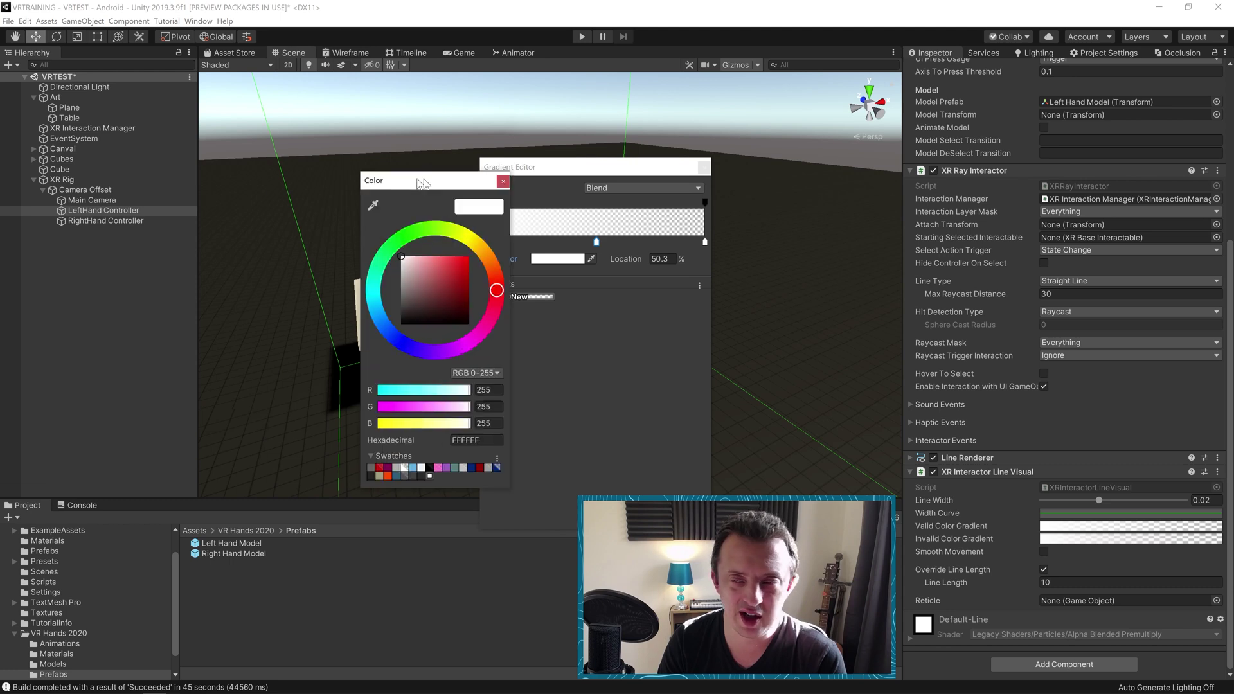
{"action": "left_click", "coordinate": [456, 335]}
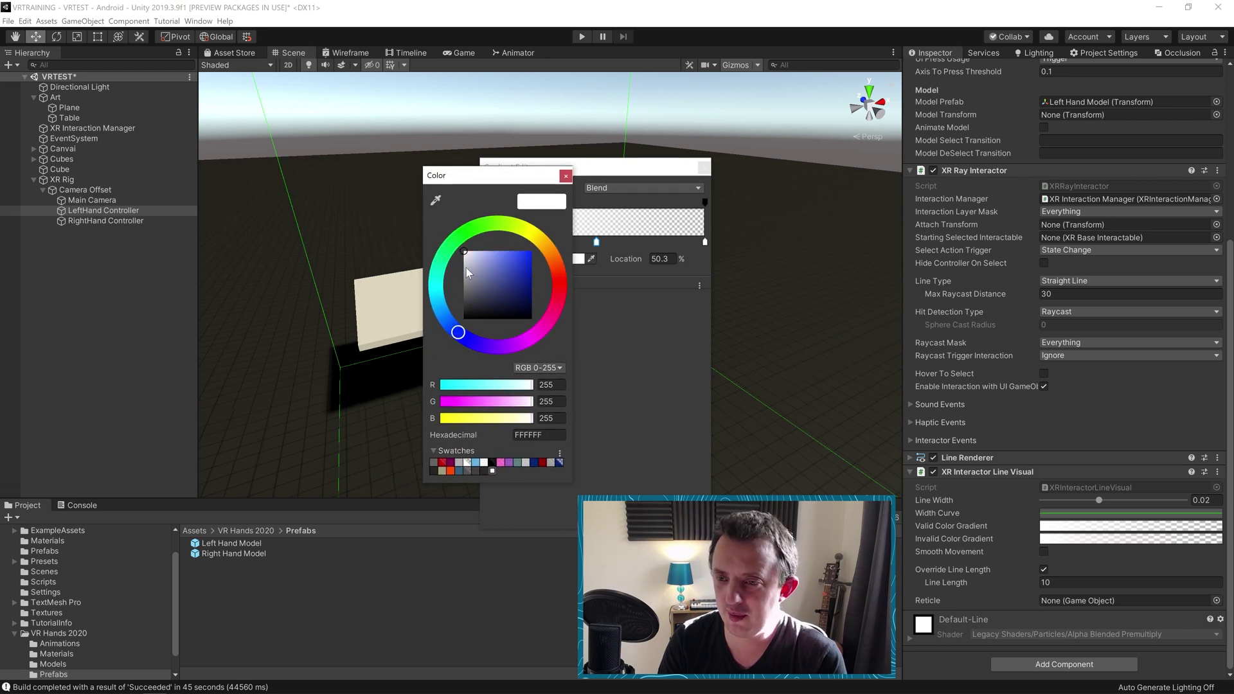
{"action": "left_click", "coordinate": [436, 288]}
{"action": "left_click", "coordinate": [531, 250]}
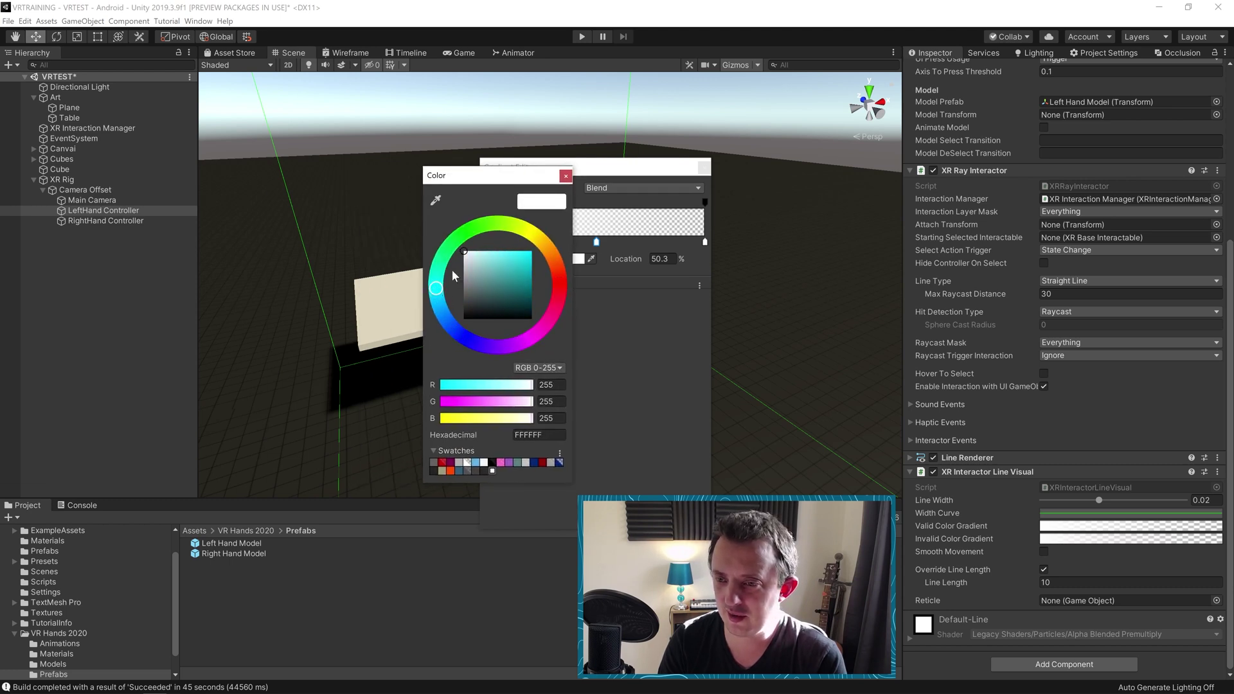
{"action": "left_click", "coordinate": [566, 176]}
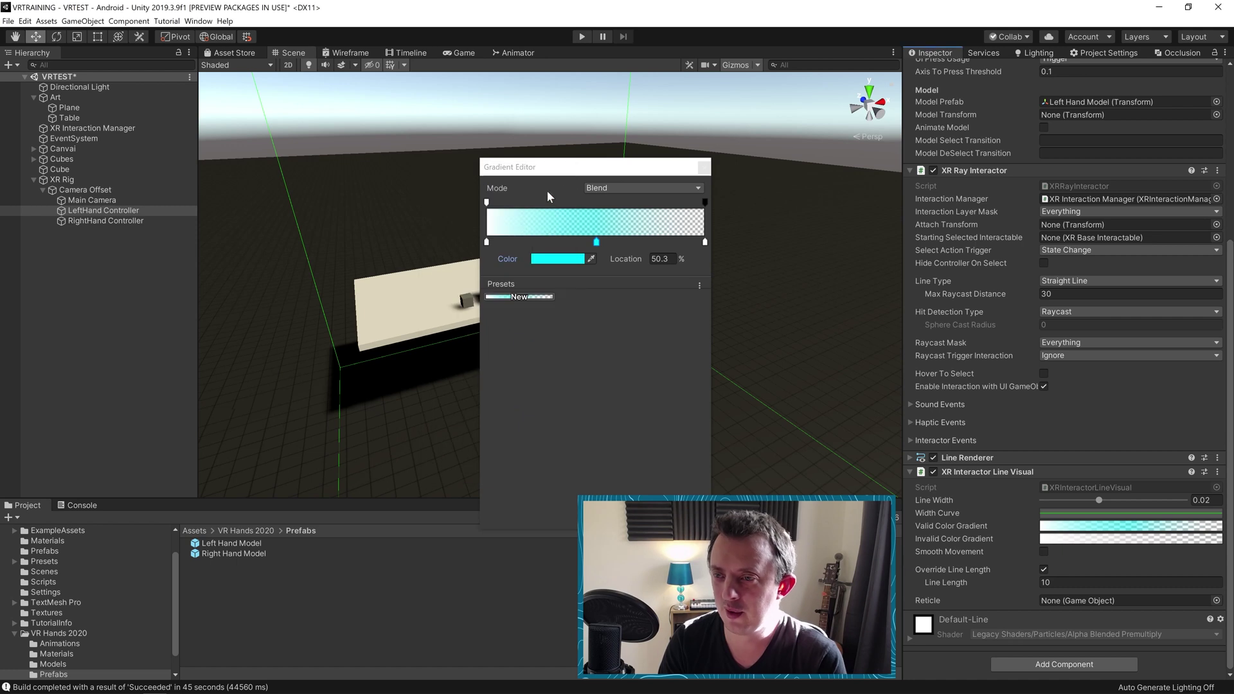
Color the Valid Color Gradient's starting key at 0% cyan (00FFFA)
{"action": "left_click", "coordinate": [486, 242]}
{"action": "left_click", "coordinate": [555, 259]}
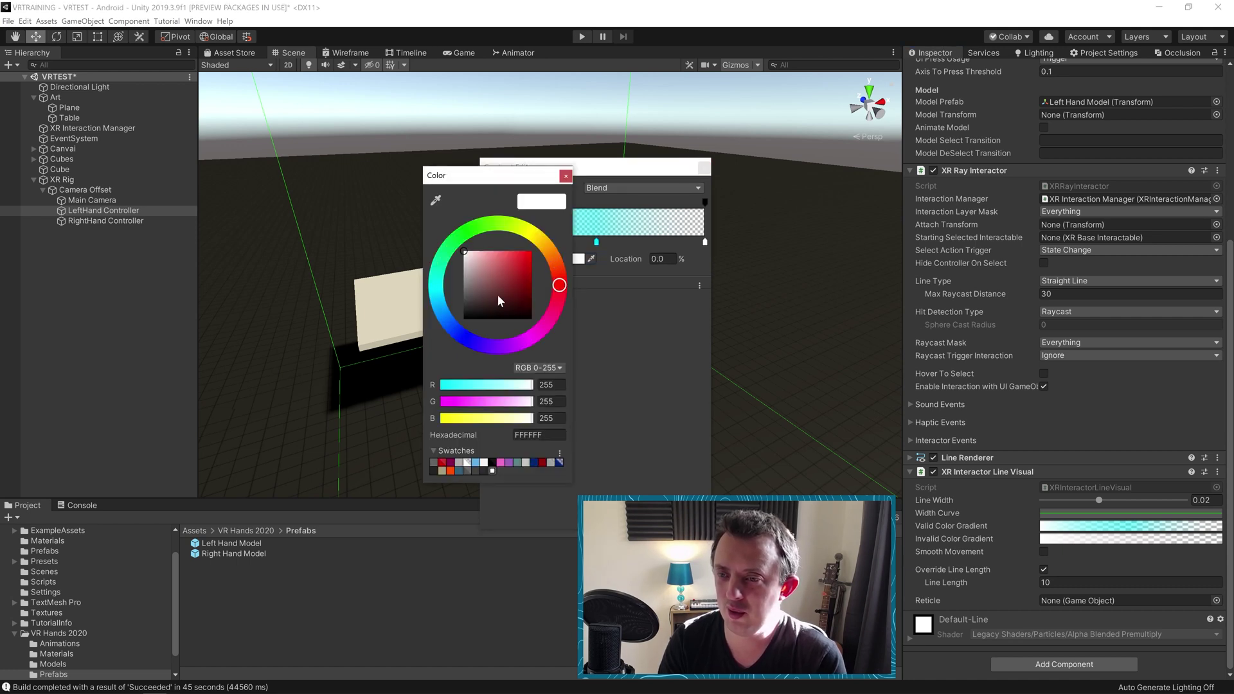
{"action": "left_click", "coordinate": [437, 283]}
{"action": "left_click", "coordinate": [533, 260]}
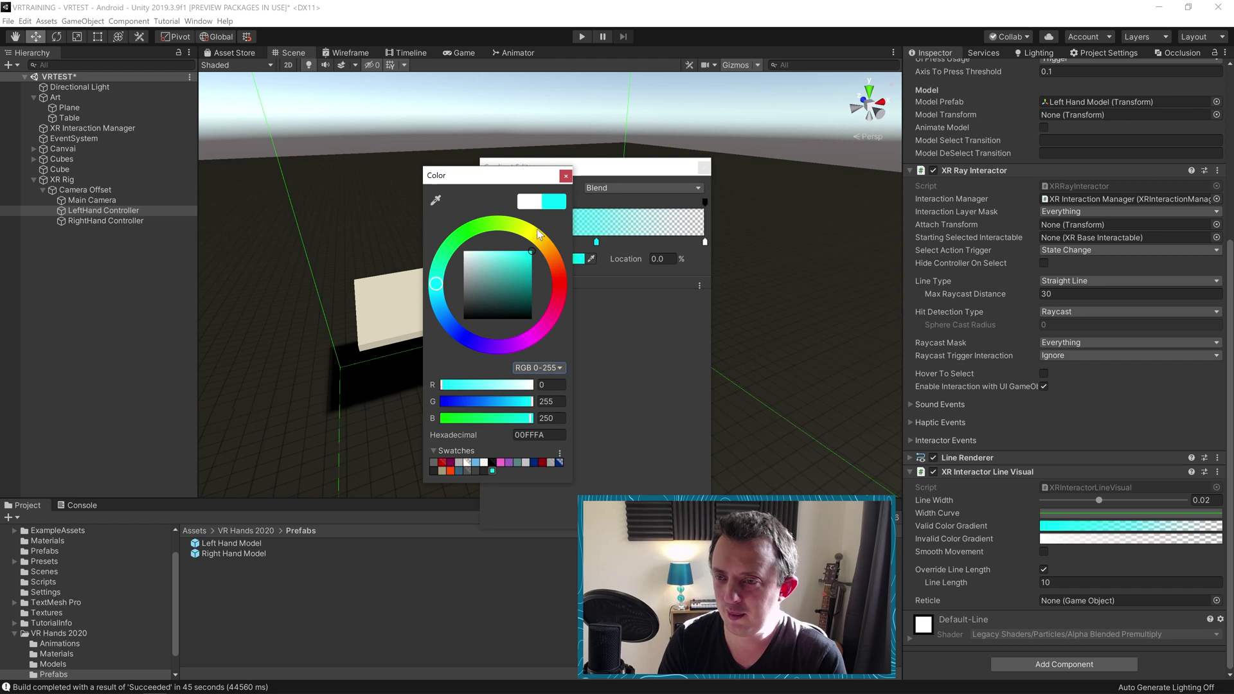
Close the color picker and the Gradient Editor
{"action": "left_click", "coordinate": [565, 176]}
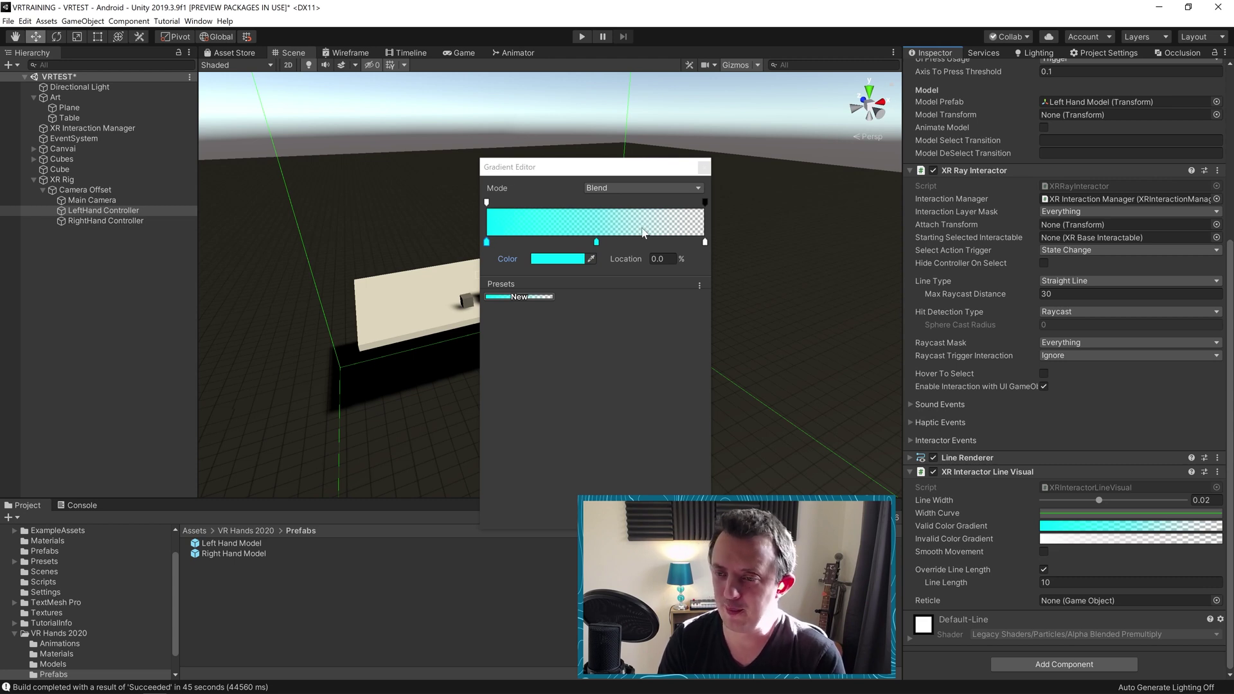
{"action": "left_click", "coordinate": [703, 169]}
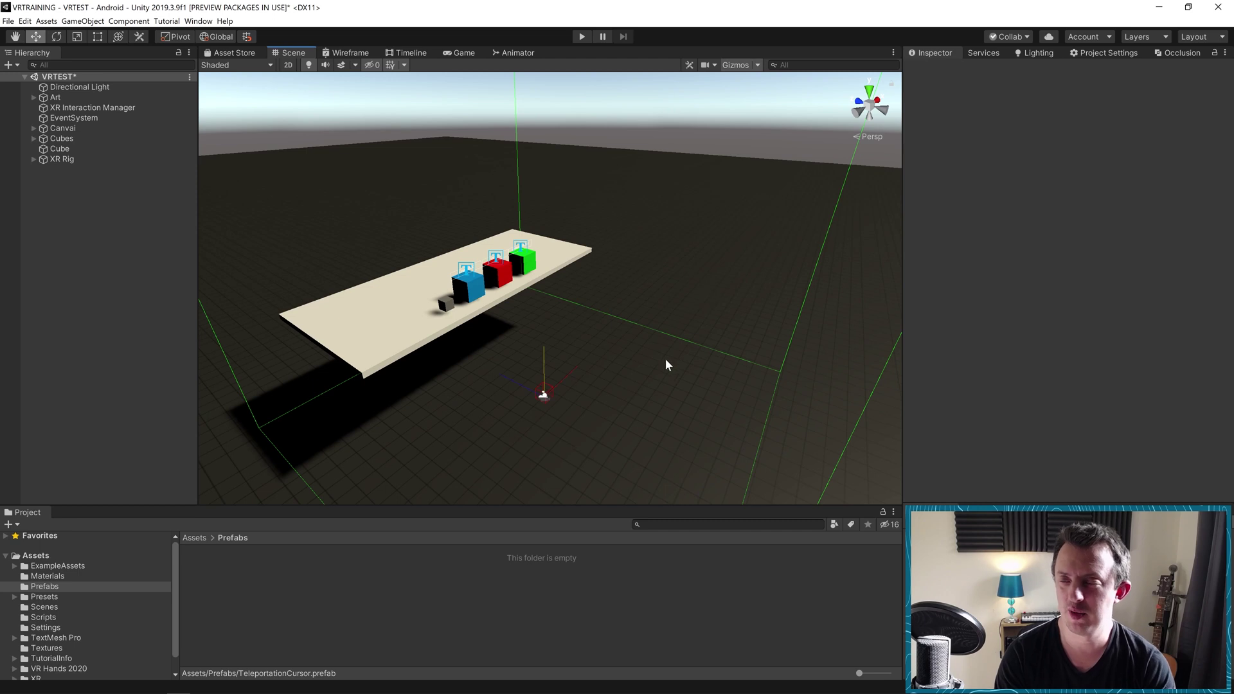
Add a 3D sphere to the scene and place it at position 0, 0, 0
{"action": "right_click", "coordinate": [83, 255]}
{"action": "mouse_move", "coordinate": [136, 368]}
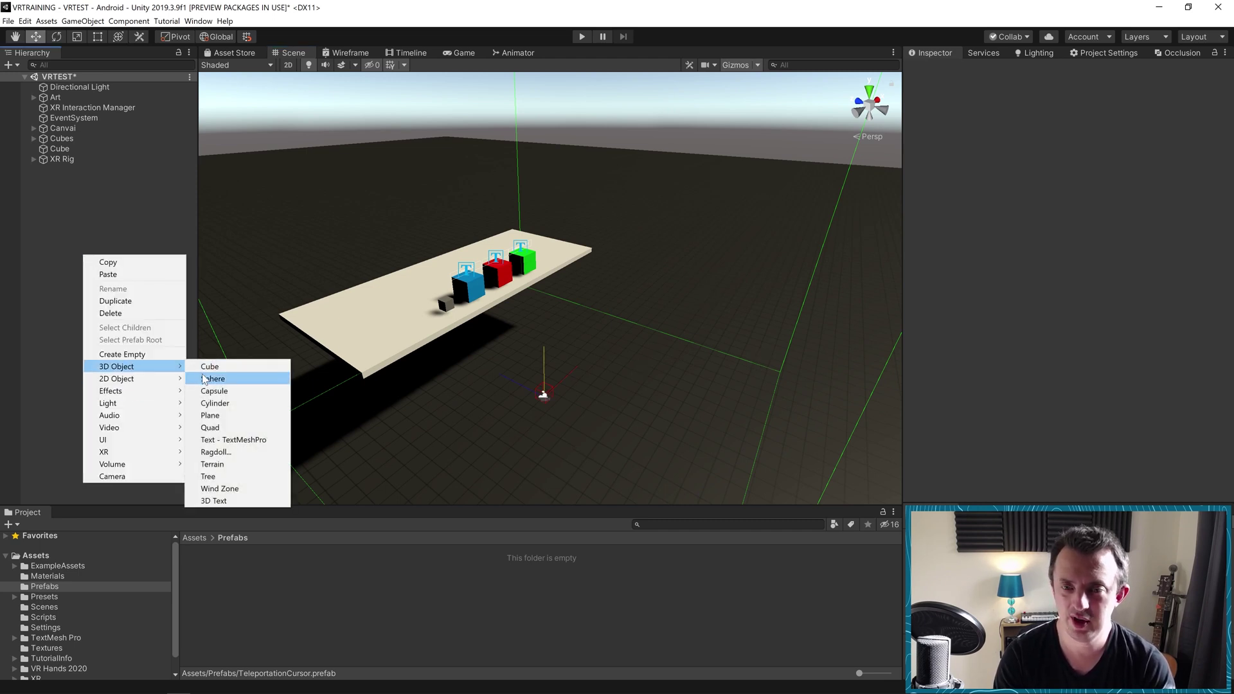
{"action": "left_click", "coordinate": [205, 378]}
{"action": "left_click", "coordinate": [1069, 122]}
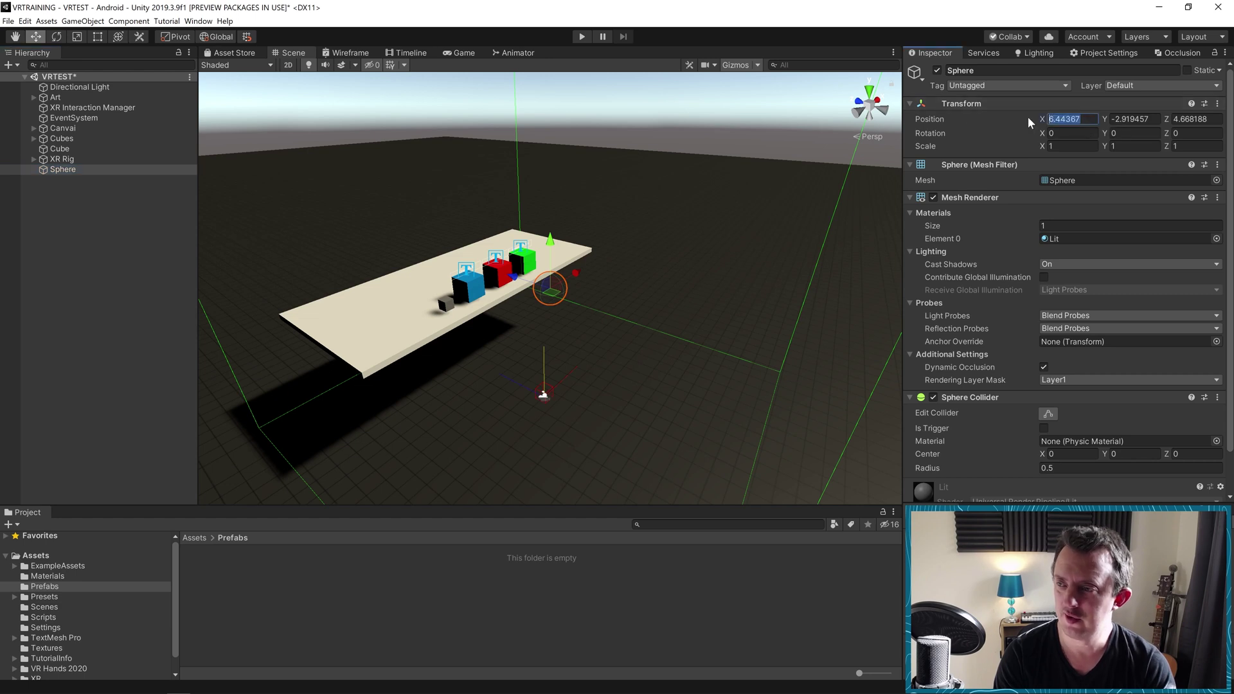
{"action": "key", "text": "Home"}
{"action": "type", "text": "0"}
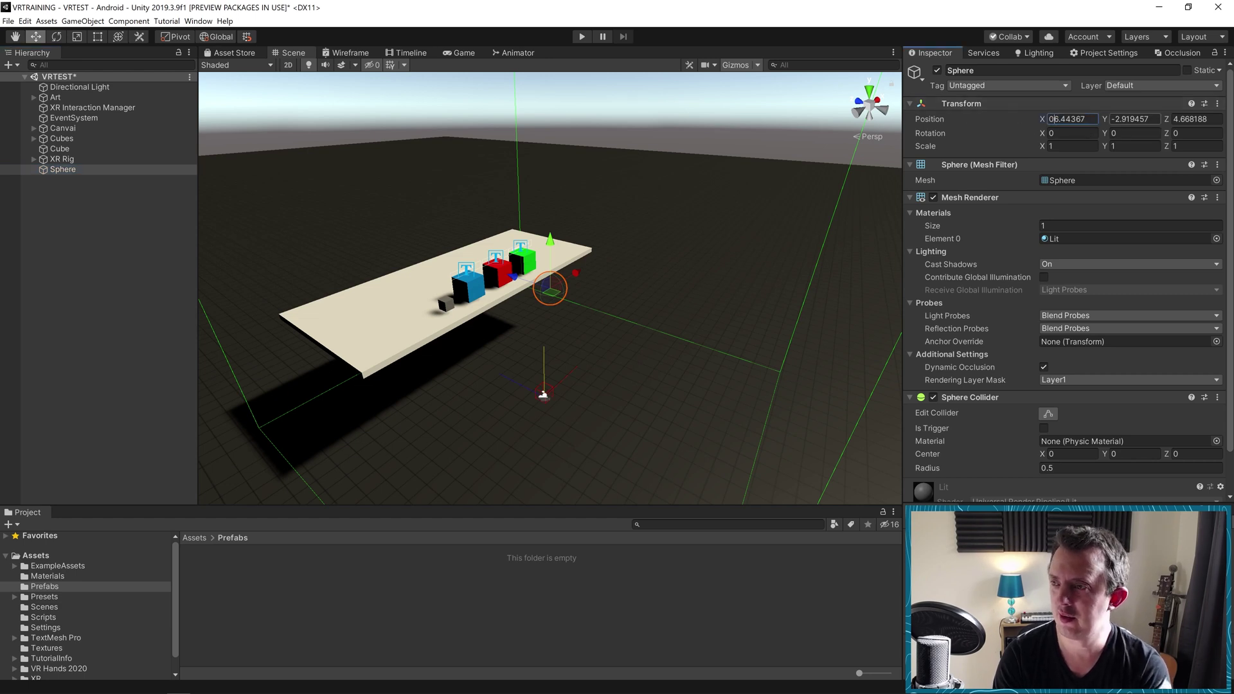
{"action": "left_click", "coordinate": [1217, 104]}
{"action": "left_click", "coordinate": [1144, 206]}
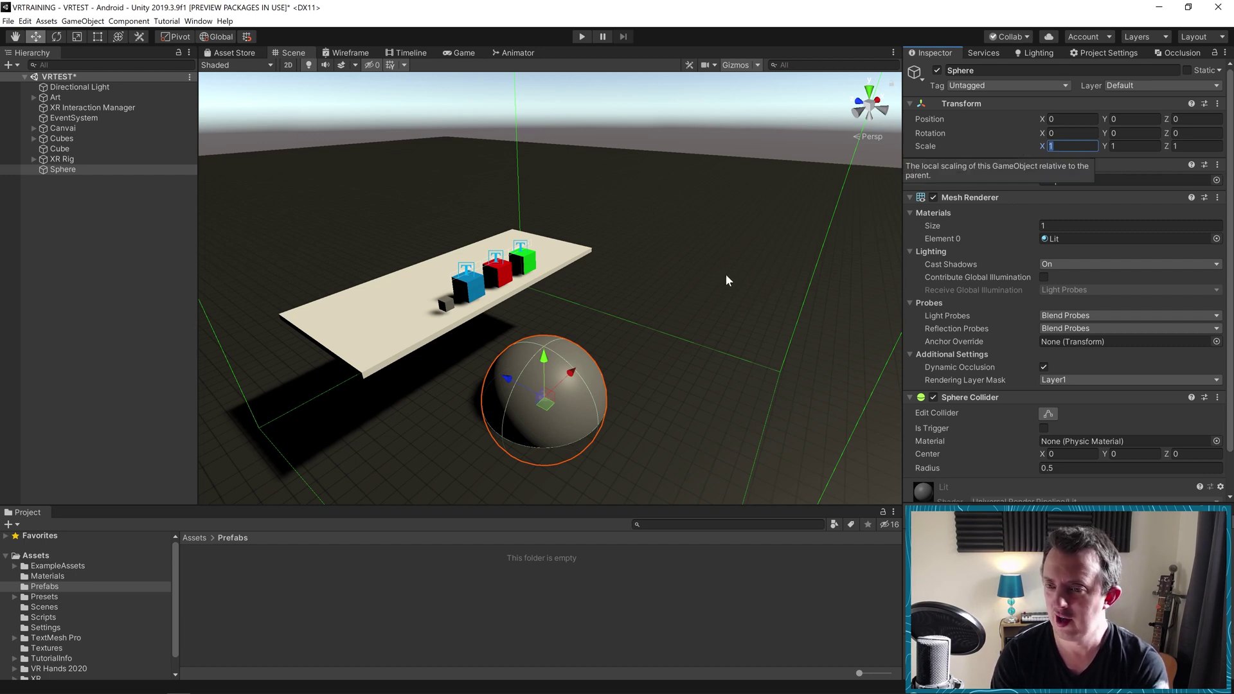
{"action": "mouse_move", "coordinate": [546, 405]}
{"action": "left_mouse_down"}
{"action": "mouse_move", "coordinate": [585, 440]}
{"action": "mouse_move", "coordinate": [546, 411]}
{"action": "left_mouse_up"}
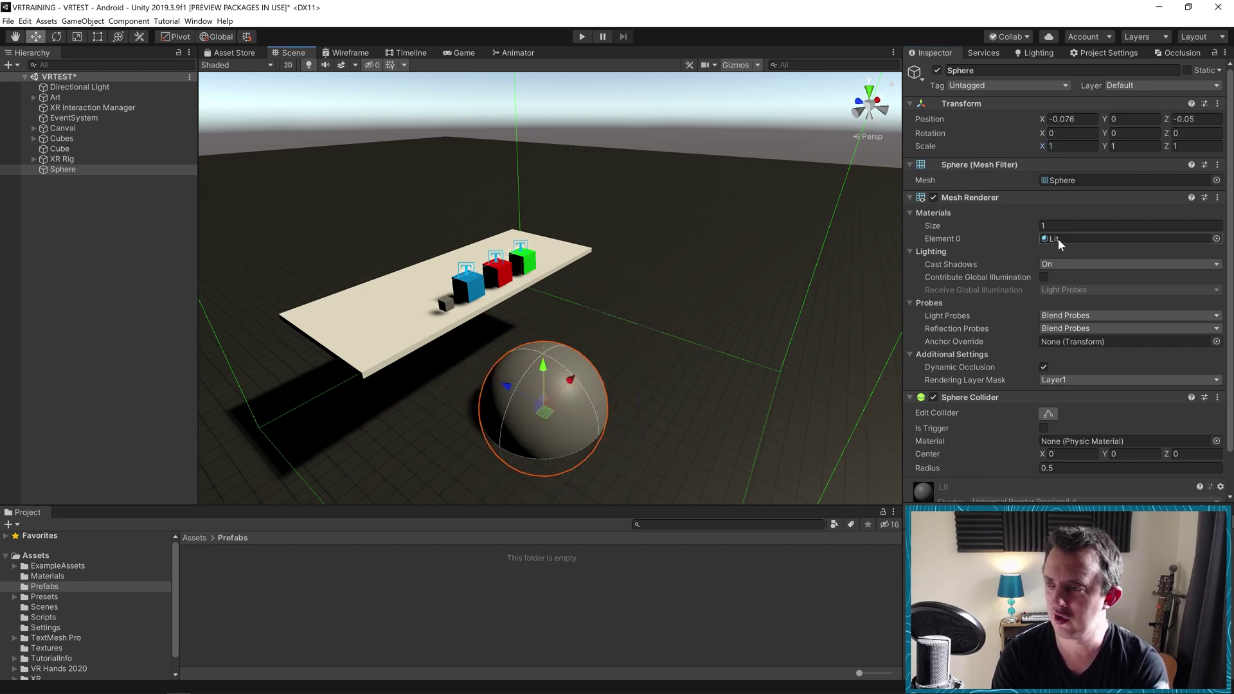
{"action": "left_click", "coordinate": [997, 120]}
{"action": "type", "text": "0"}
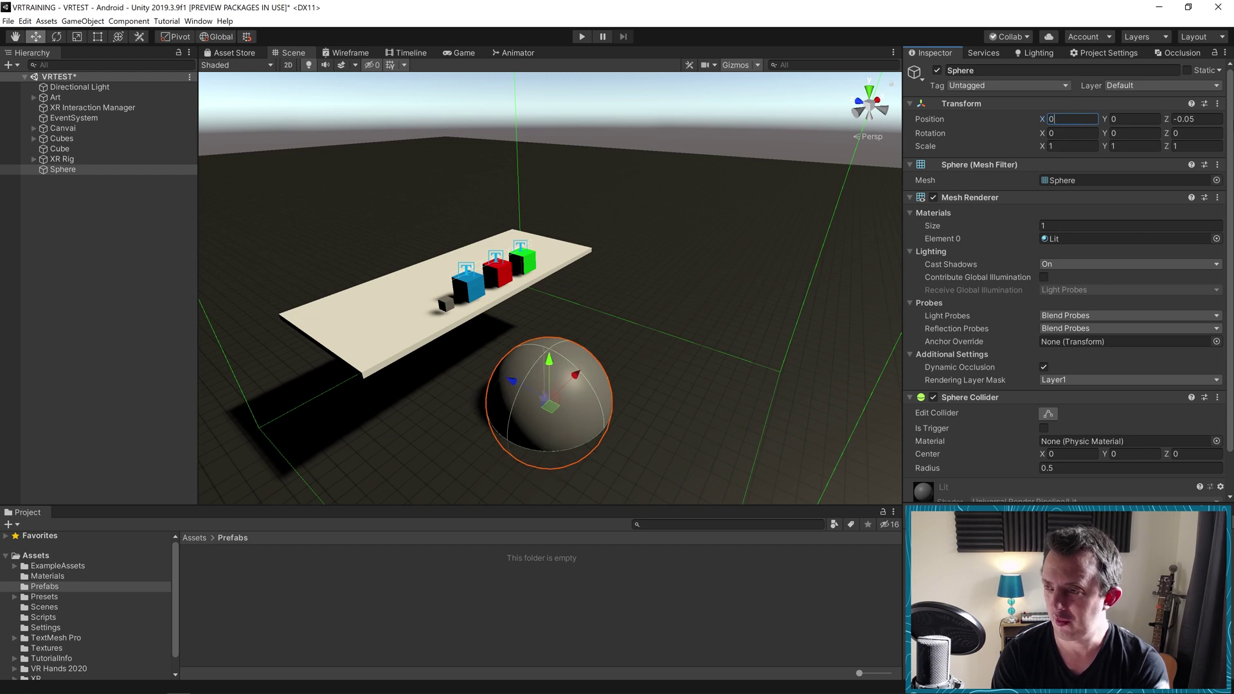
{"action": "left_click", "coordinate": [1202, 120]}
{"action": "type", "text": "0"}
Scale the sphere to 0.1 on the X, Y and Z axes
{"action": "left_click", "coordinate": [1078, 146]}
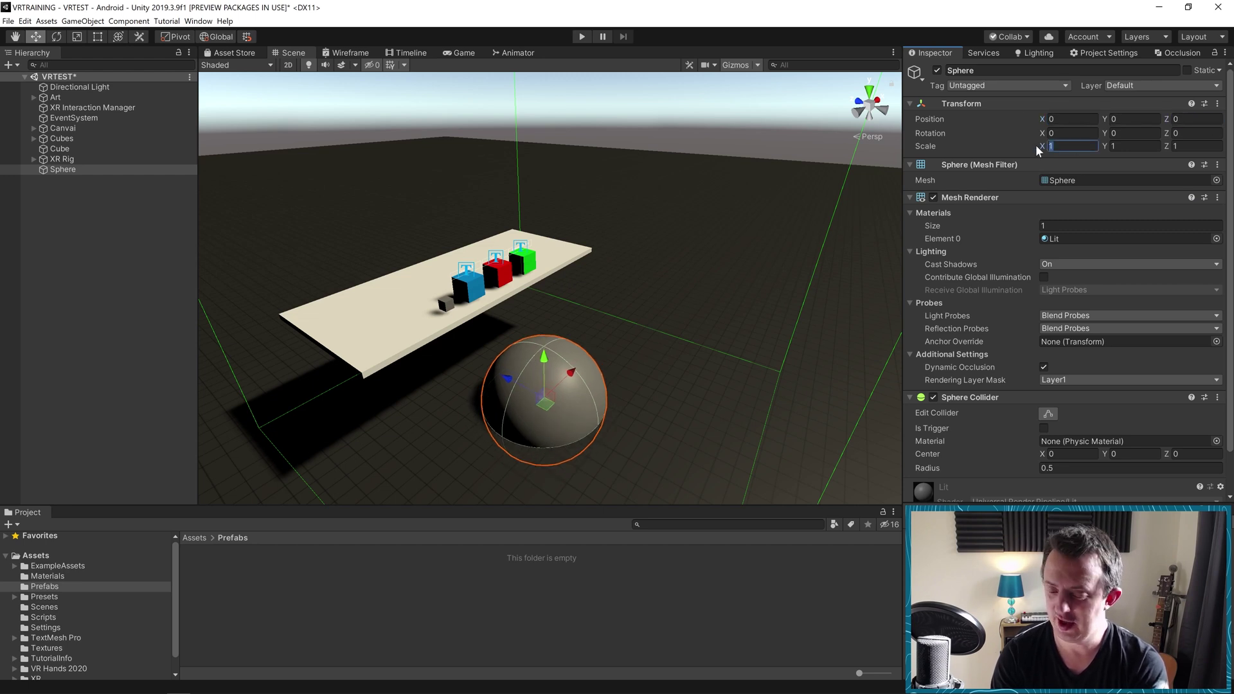
{"action": "type", "text": "0.1"}
{"action": "key", "text": "Tab"}
{"action": "type", "text": ".1.1"}
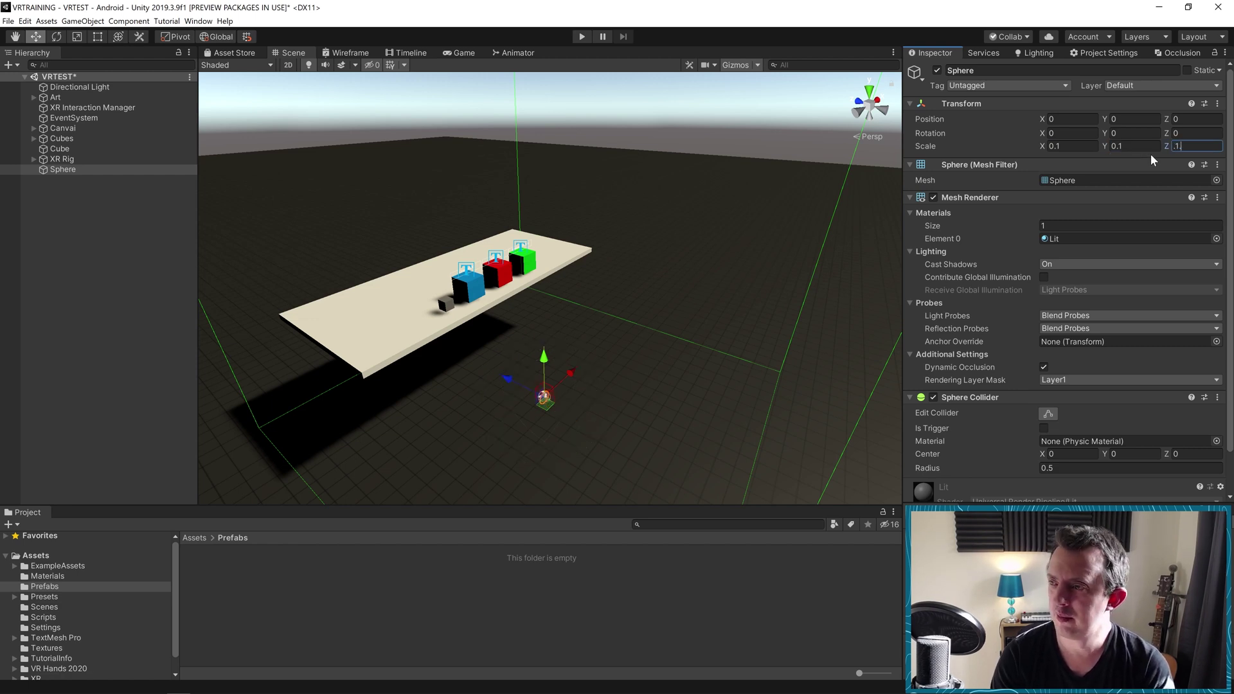
{"action": "key", "text": "Return"}
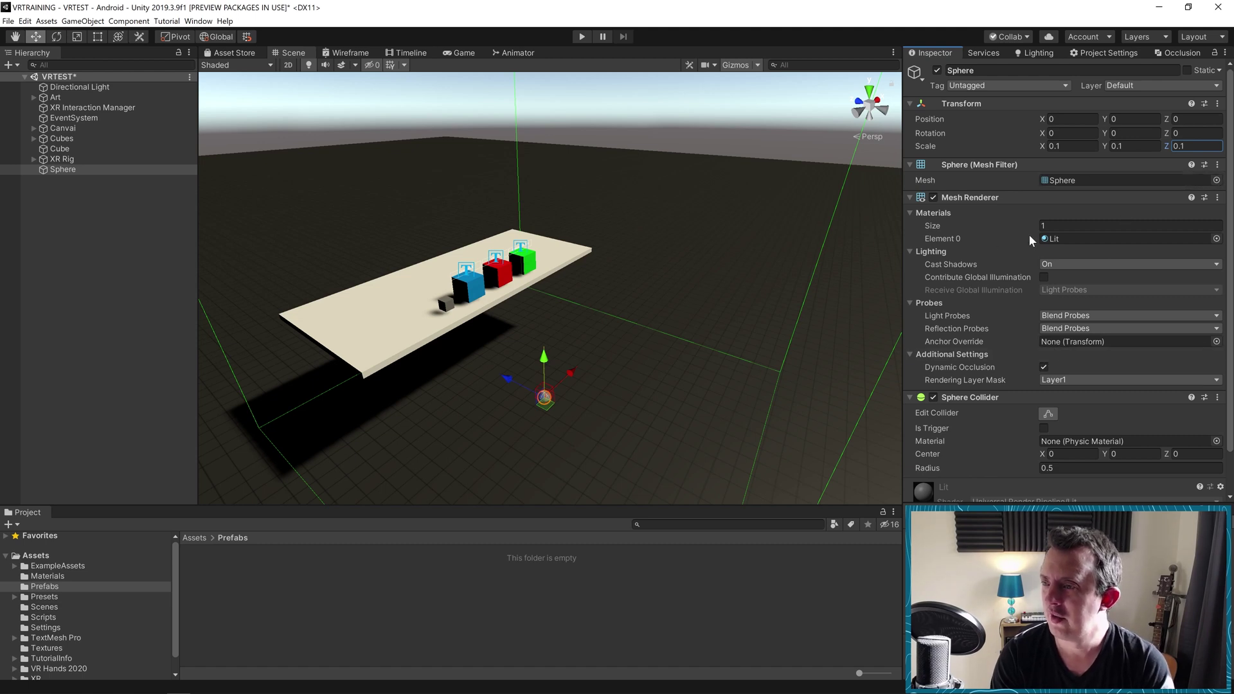
Assign the BlueEmissve material to the sphere's Element 0
{"action": "left_click", "coordinate": [1216, 239]}
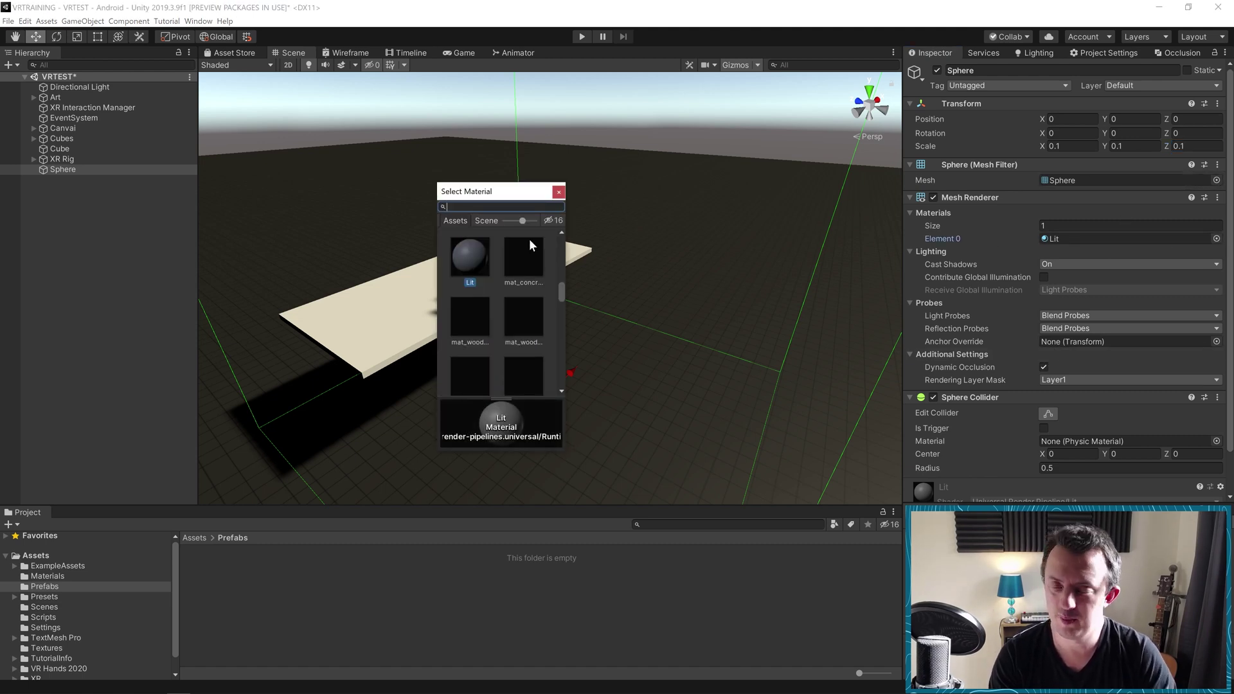
{"action": "type", "text": "blue"}
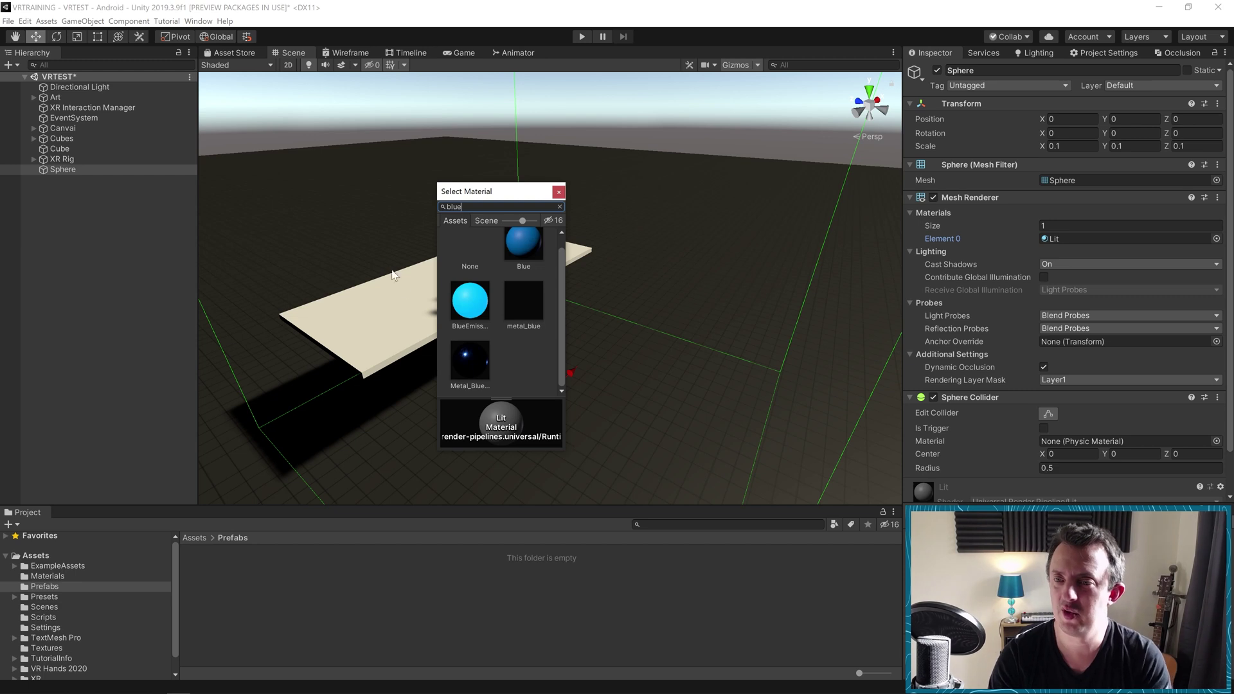
{"action": "double_click", "coordinate": [472, 317]}
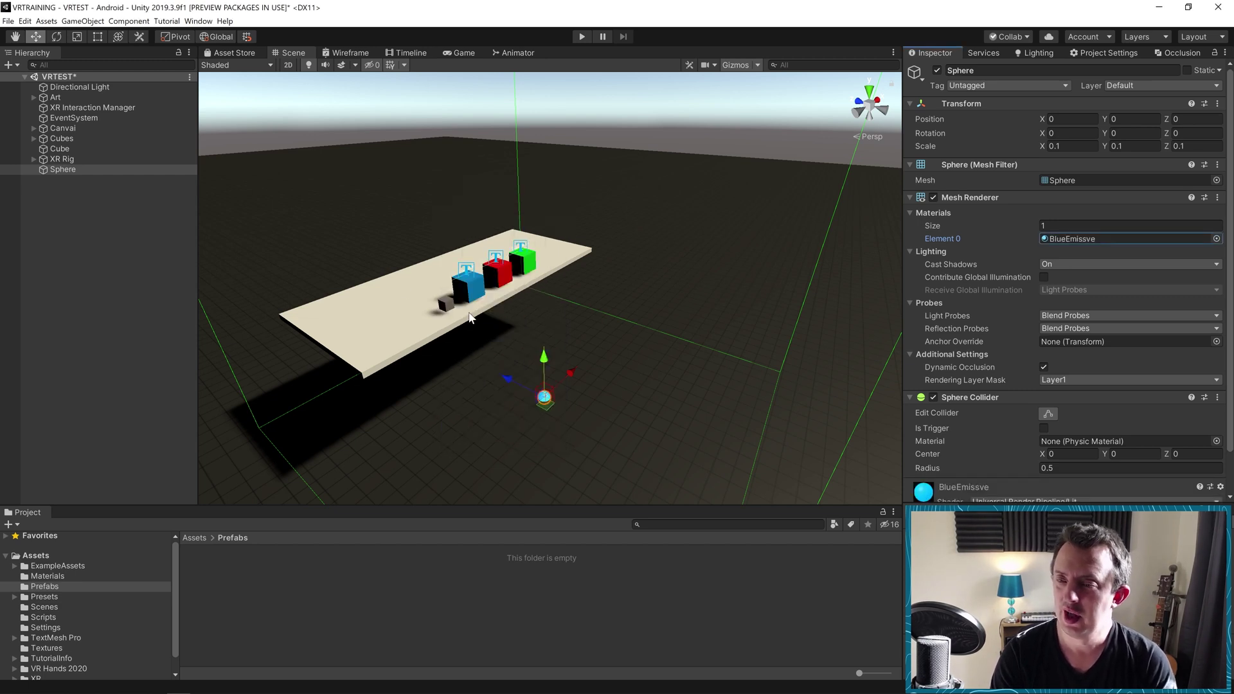
Rename the sphere TeleportationArea
{"action": "right_click", "coordinate": [68, 169]}
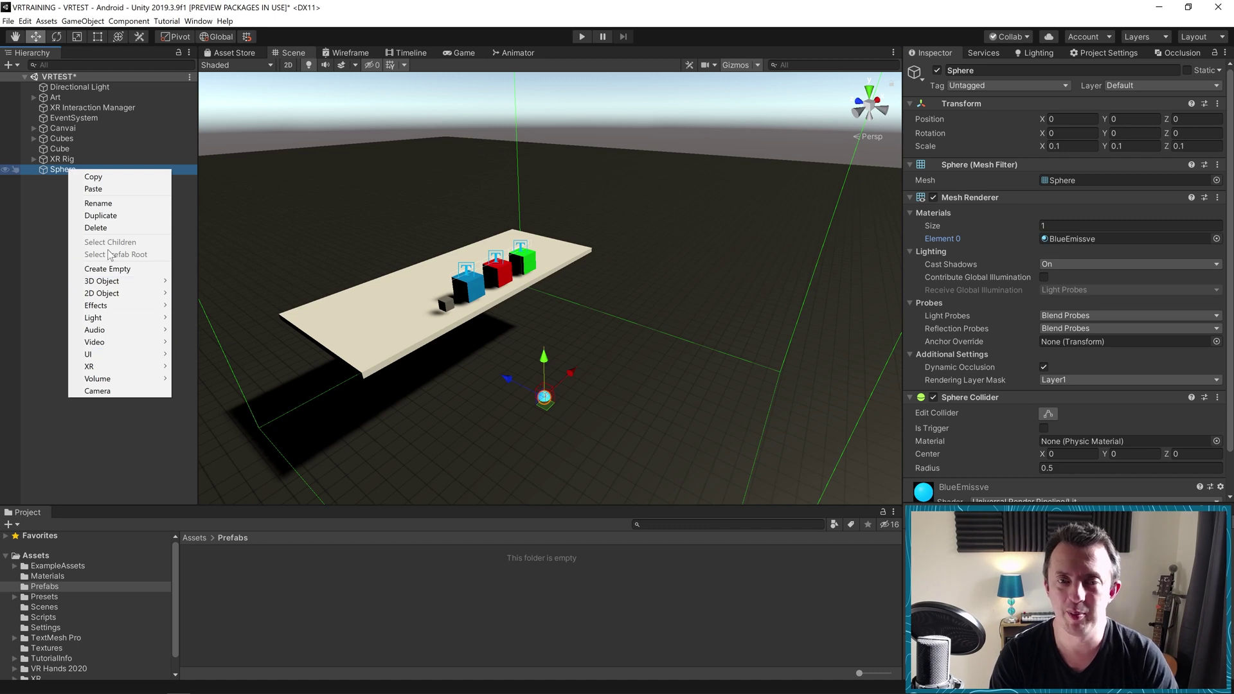
{"action": "left_click", "coordinate": [114, 204]}
{"action": "type", "text": "Teleportatio"}
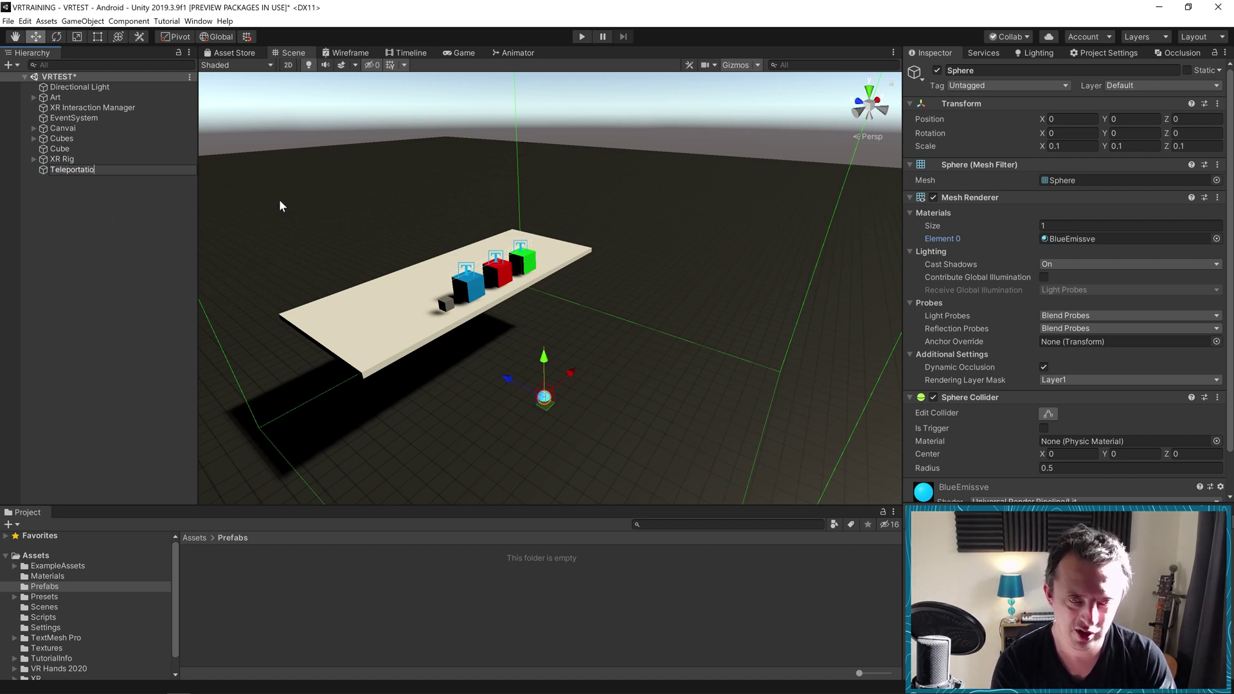
{"action": "type", "text": "nAreaC"}
{"action": "key", "text": "BackSpace"}
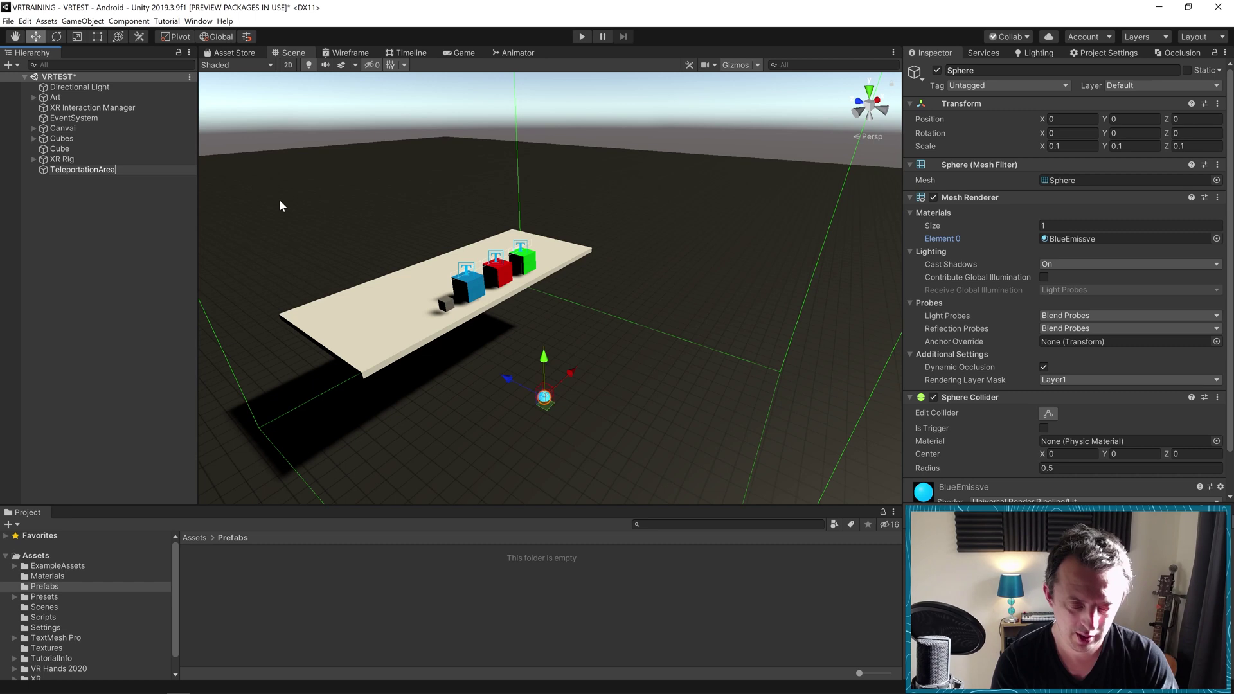
{"action": "key", "text": "Return"}
Save TeleportationArea as a prefab in the Prefabs folder and delete its instance from the scene
{"action": "left_click_drag", "start_coordinate": [98, 176], "coordinate": [40, 589]}
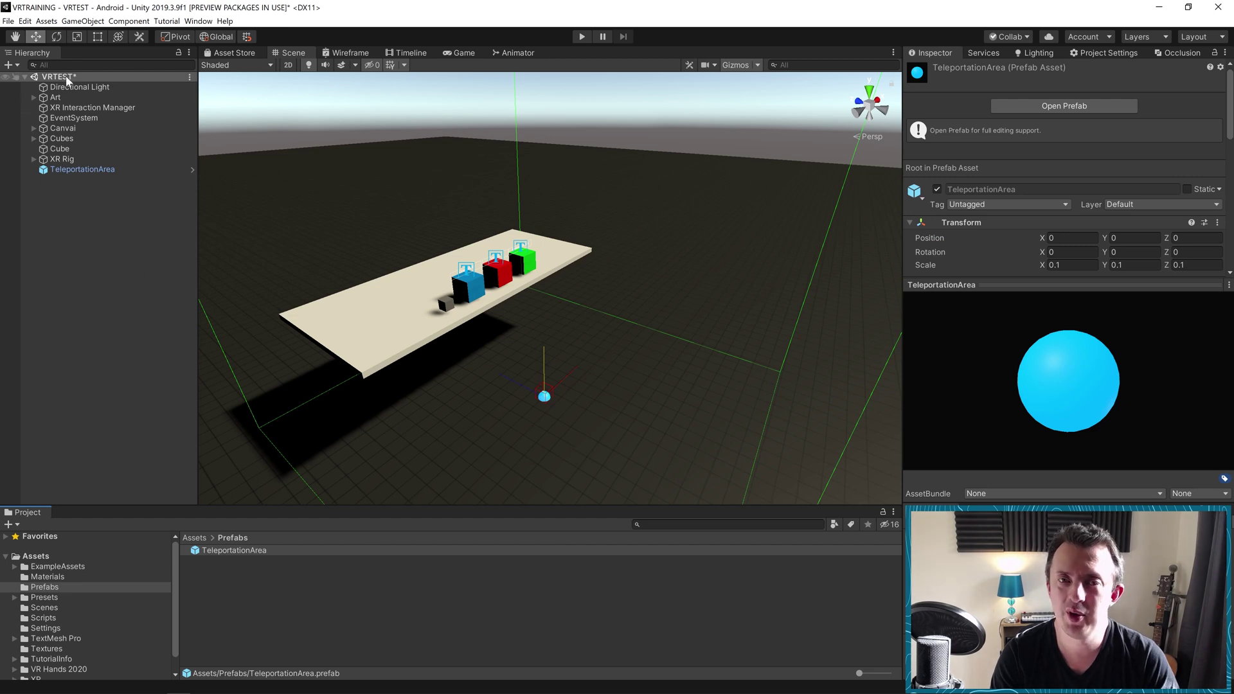
{"action": "left_click", "coordinate": [89, 171]}
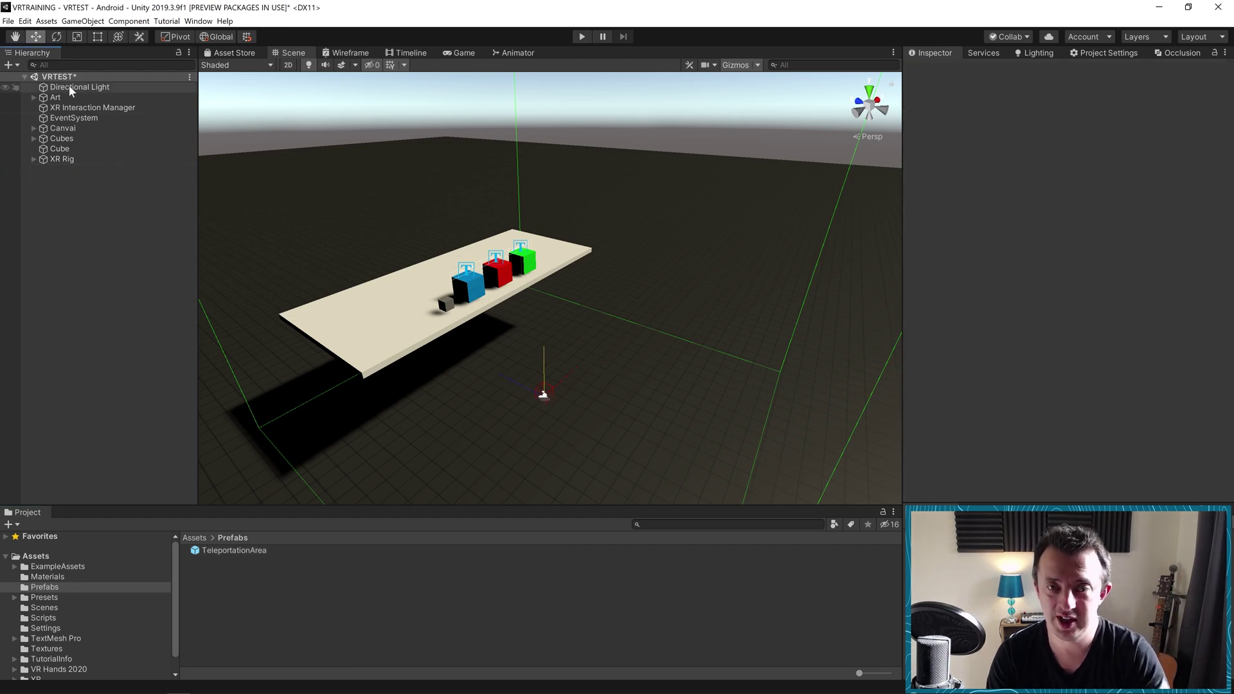
{"action": "key", "text": "ctrl+z"}
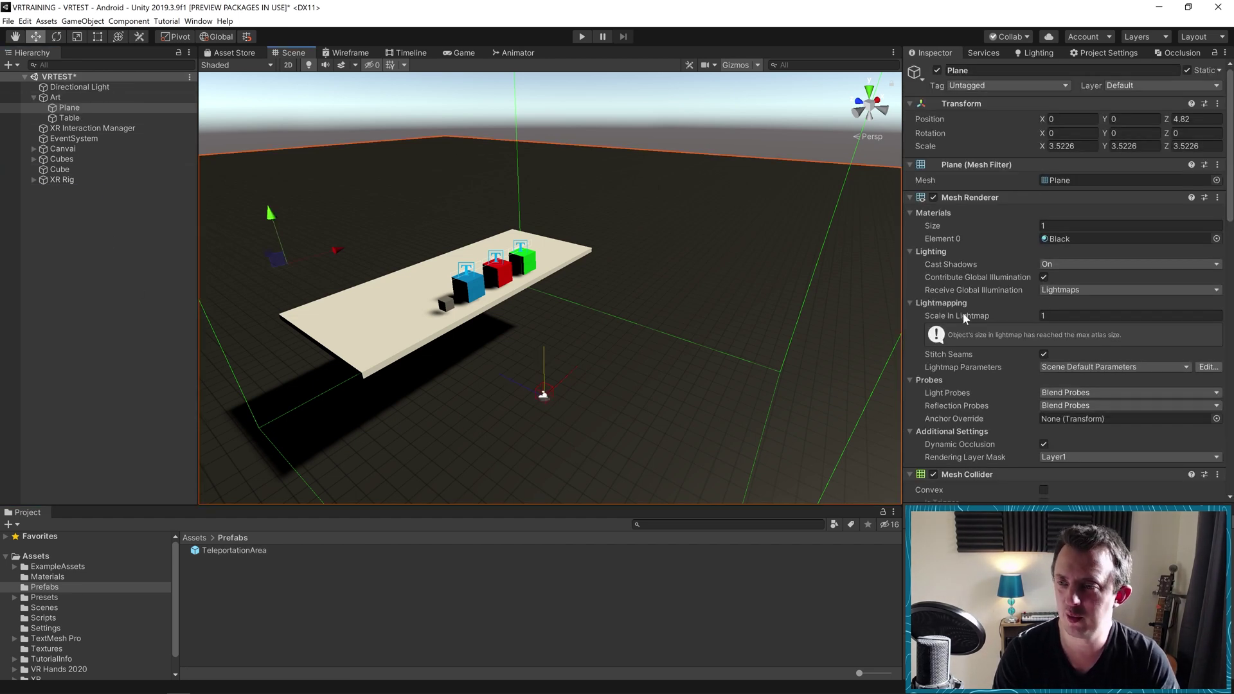
Assign the TeleportationArea prefab as the Custom Reticle of the floor plane's Teleportation Area component
{"action": "scroll", "coordinate": [974, 426], "scroll_direction": "down", "scroll_amount": 15}
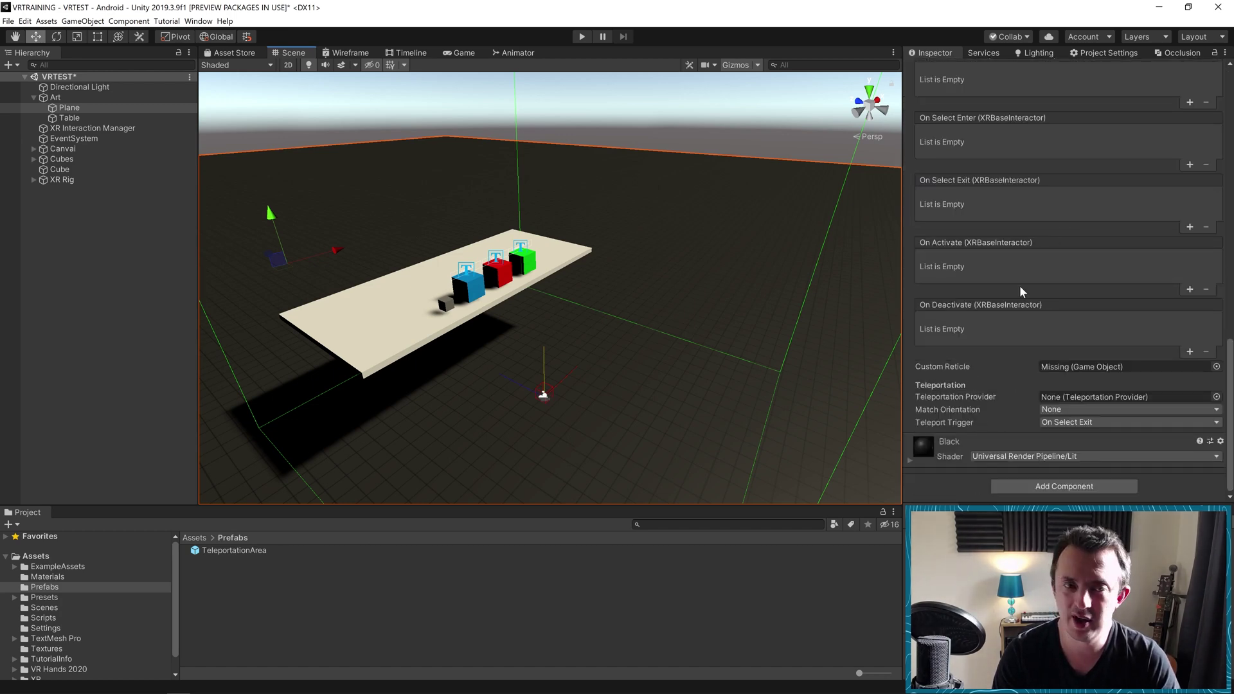
{"action": "scroll", "coordinate": [1024, 385], "scroll_direction": "up", "scroll_amount": 5}
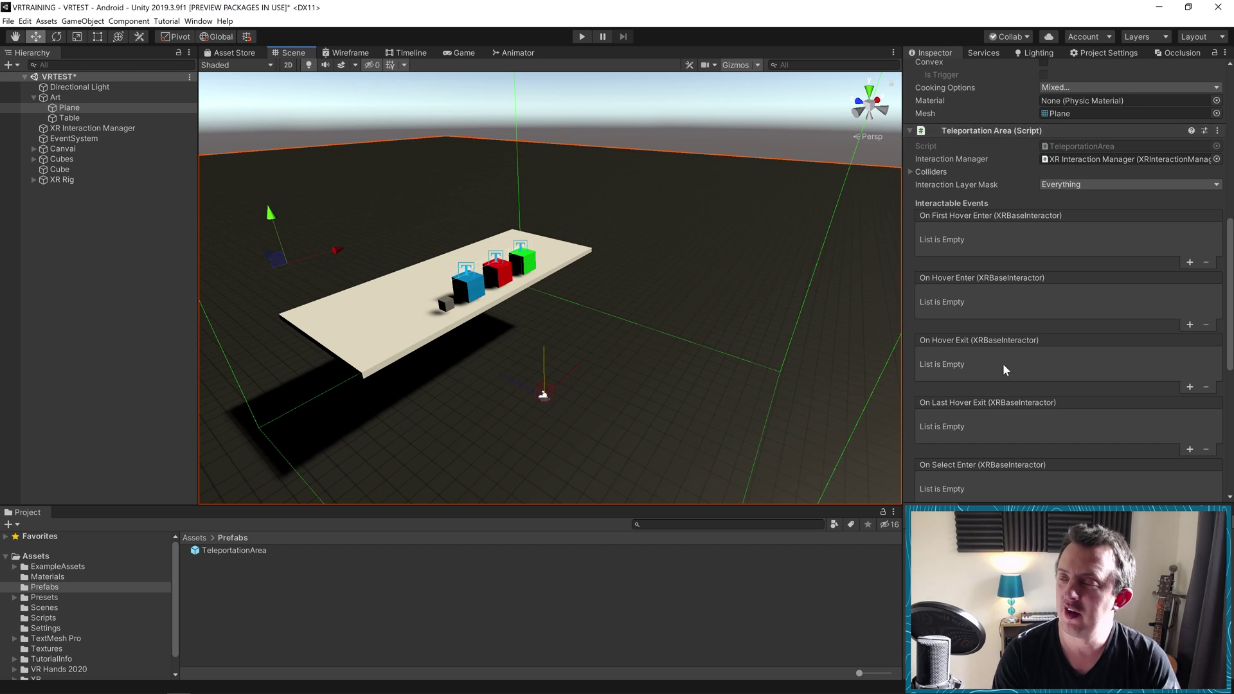
{"action": "scroll", "coordinate": [1003, 360], "scroll_direction": "down", "scroll_amount": 5}
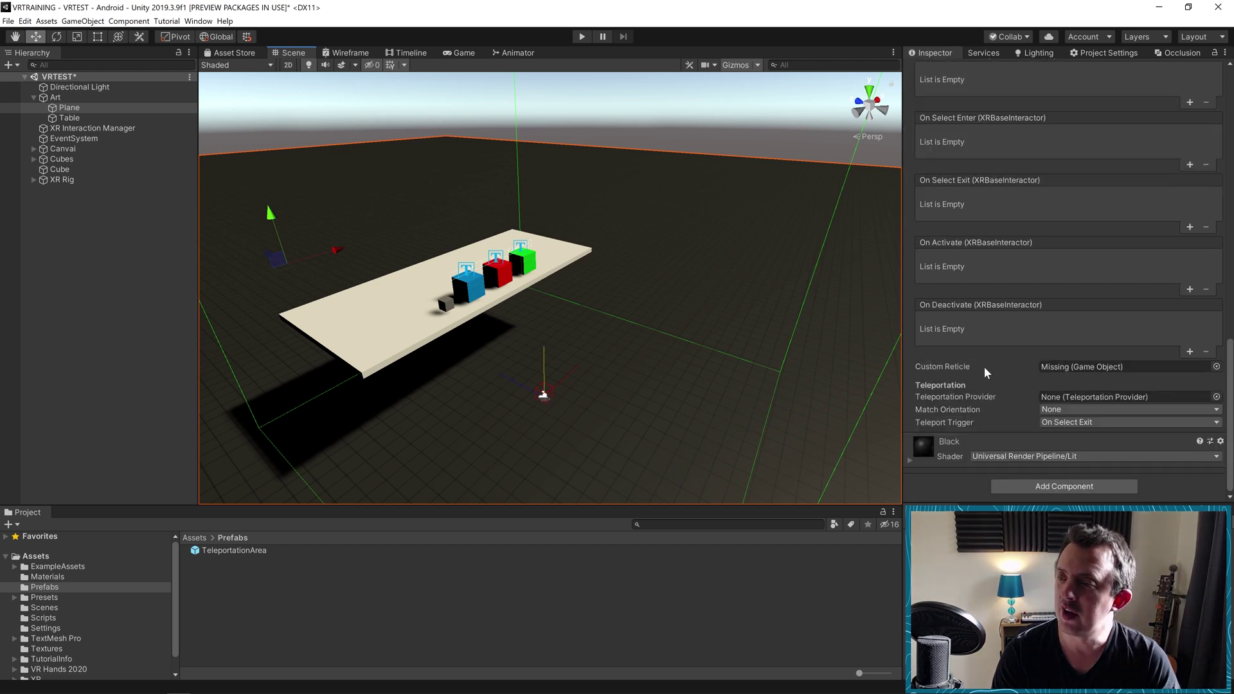
{"action": "left_click_drag", "start_coordinate": [230, 548], "coordinate": [1076, 372]}
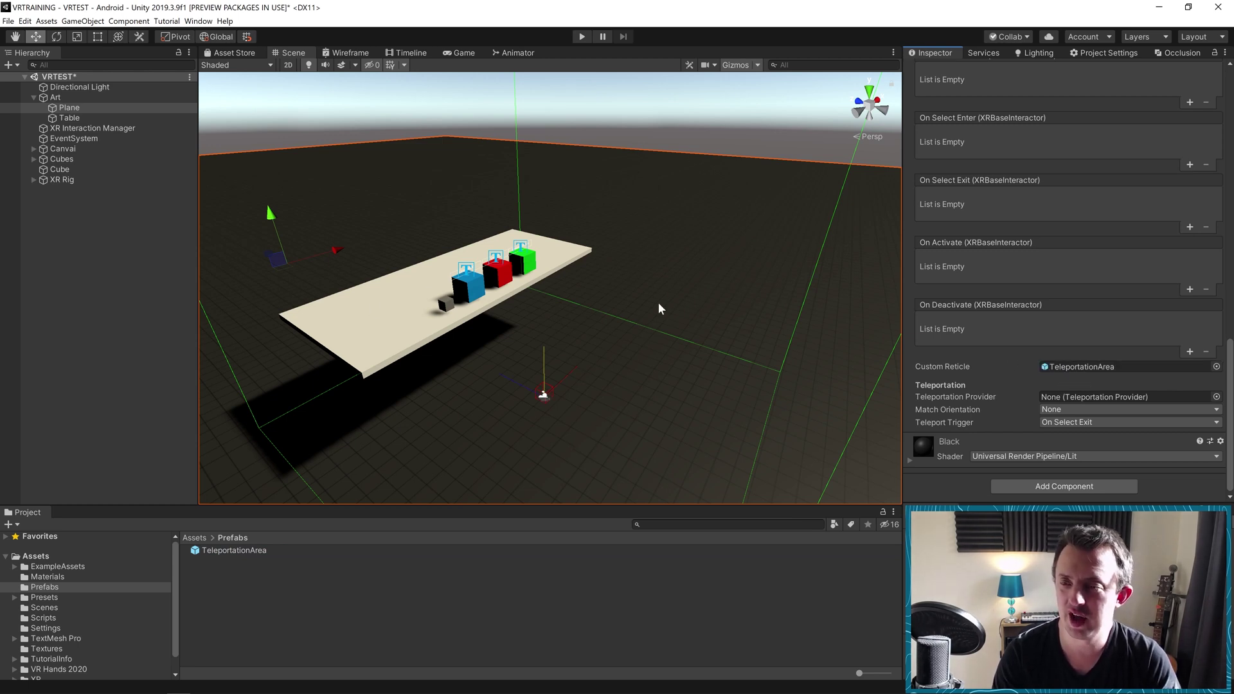
{"action": "right_click_drag", "start_coordinate": [693, 263], "coordinate": [658, 266]}
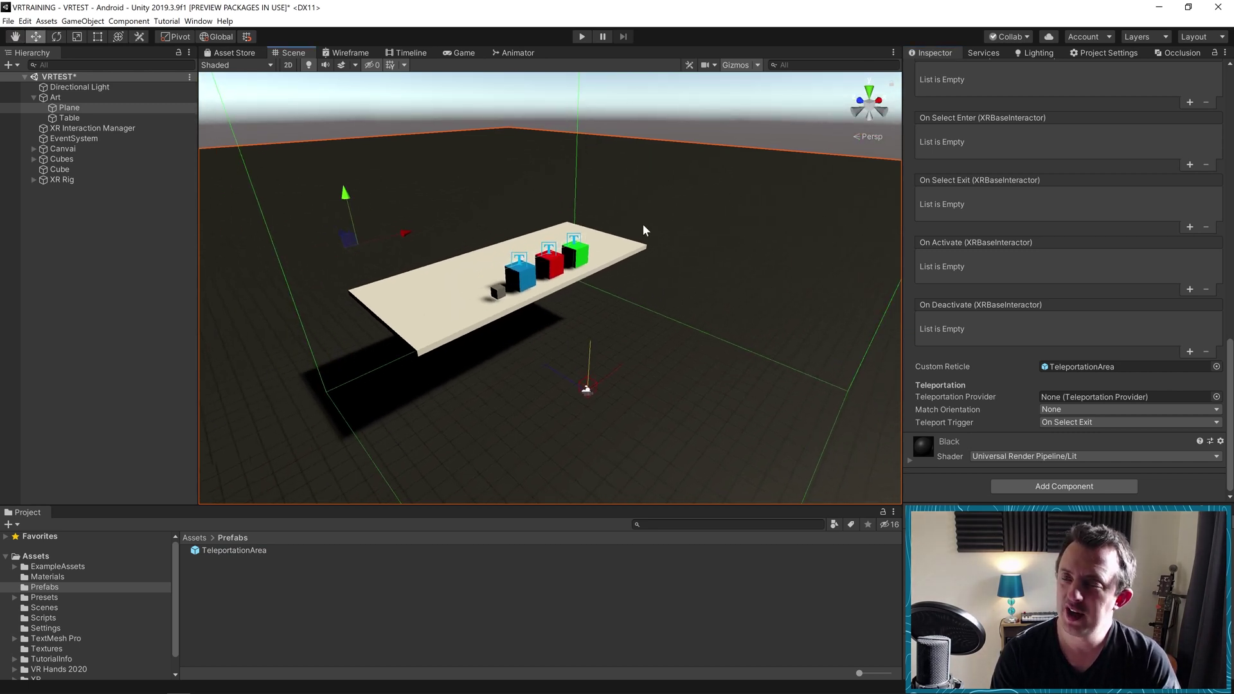
{"action": "right_click_drag", "start_coordinate": [642, 330], "coordinate": [776, 196]}
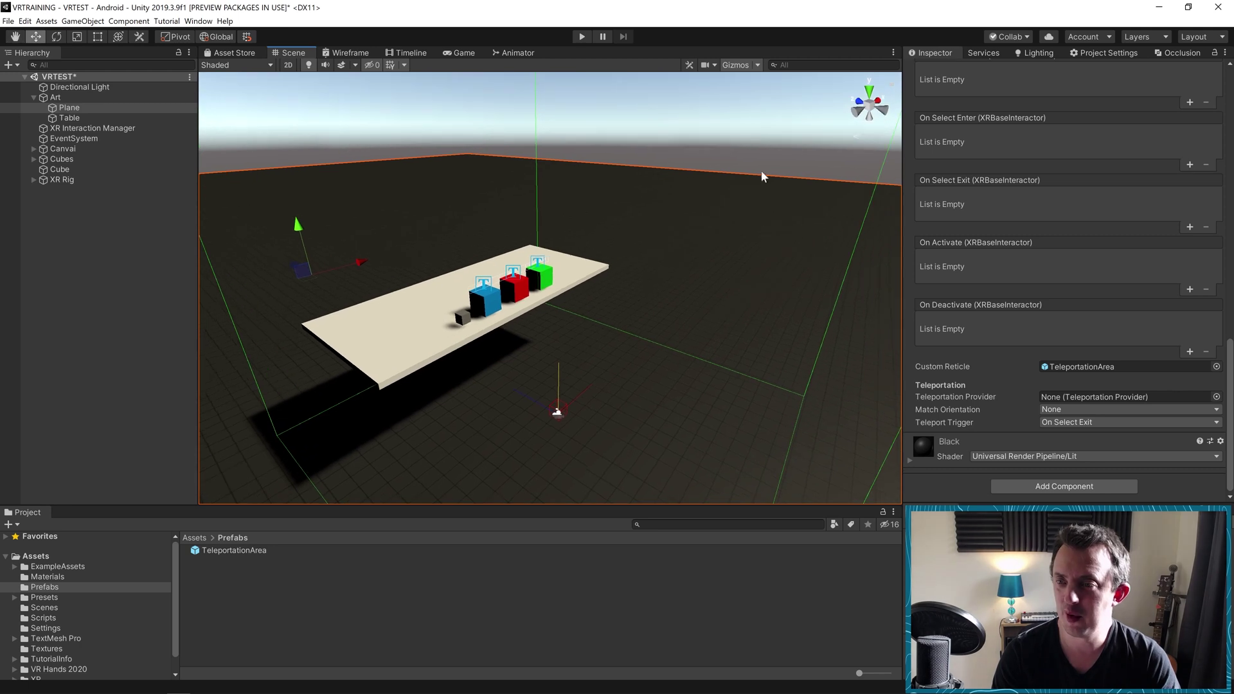
{"action": "right_click_drag", "start_coordinate": [764, 441], "coordinate": [338, 387]}
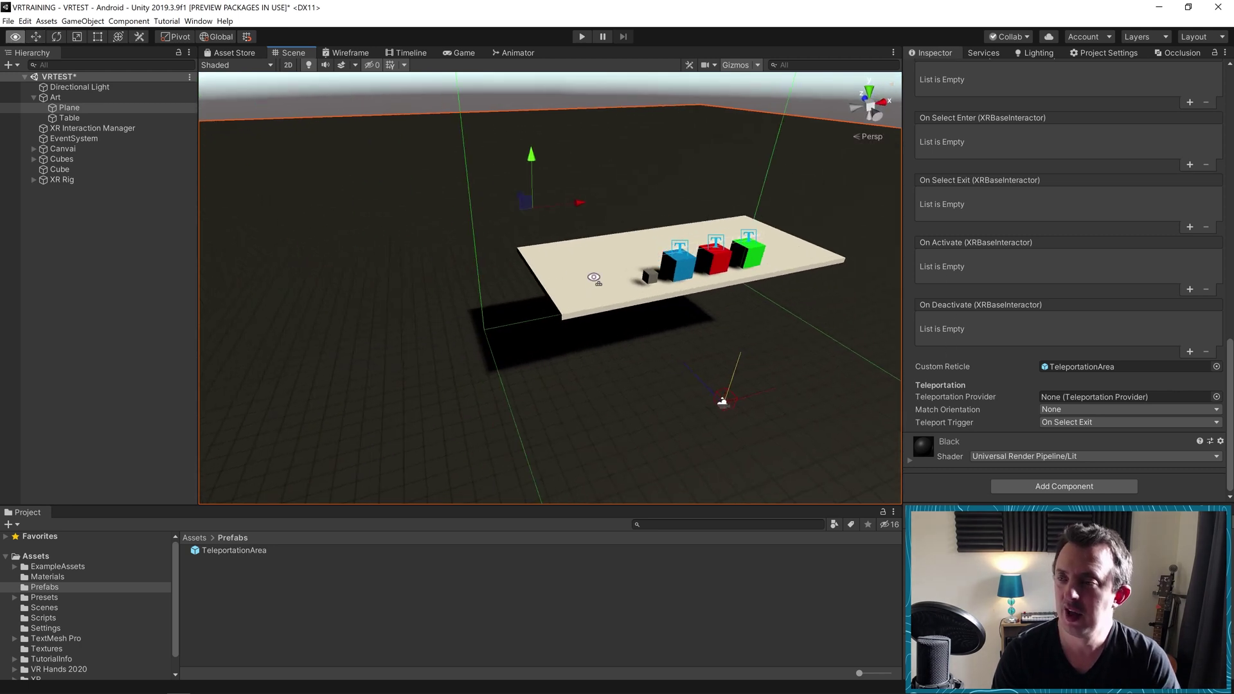
{"action": "right_click_drag", "start_coordinate": [587, 278], "coordinate": [692, 261]}
{"action": "right_click_drag", "start_coordinate": [802, 222], "coordinate": [733, 243]}
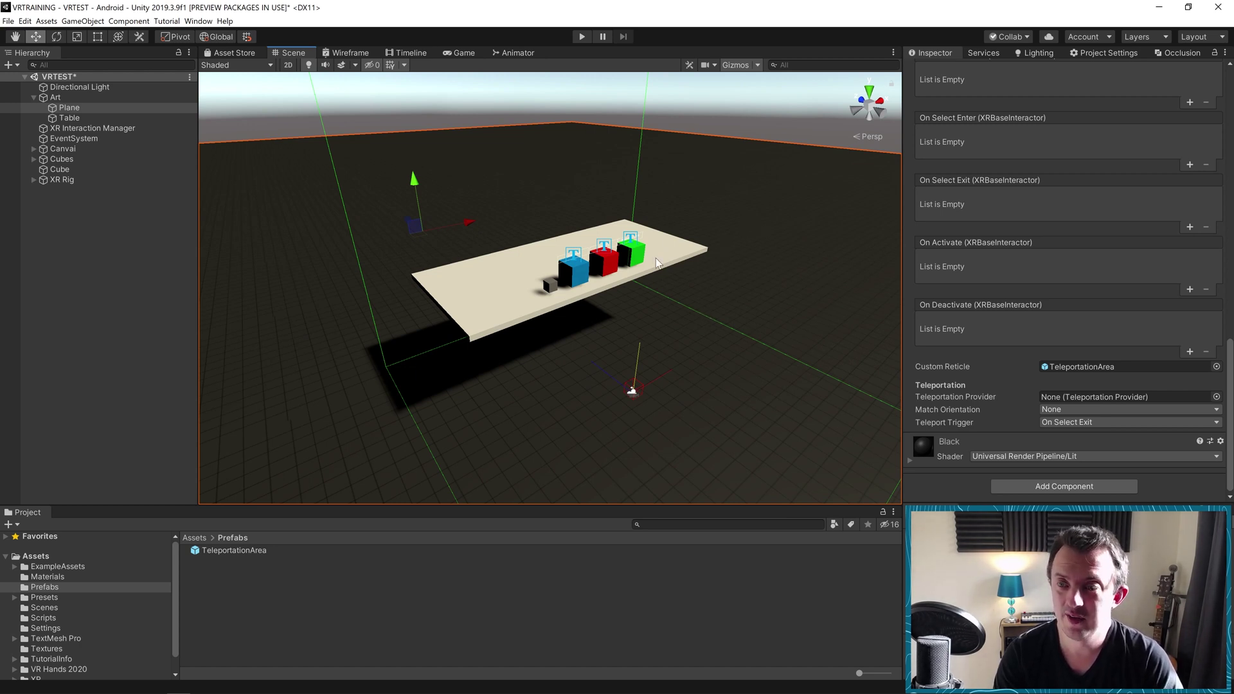
Add a cube, flatten it to a Y scale of about 0.03, and place it on the floor beside the table at about 2.26, 0.035, 0.64
{"action": "left_click", "coordinate": [163, 330]}
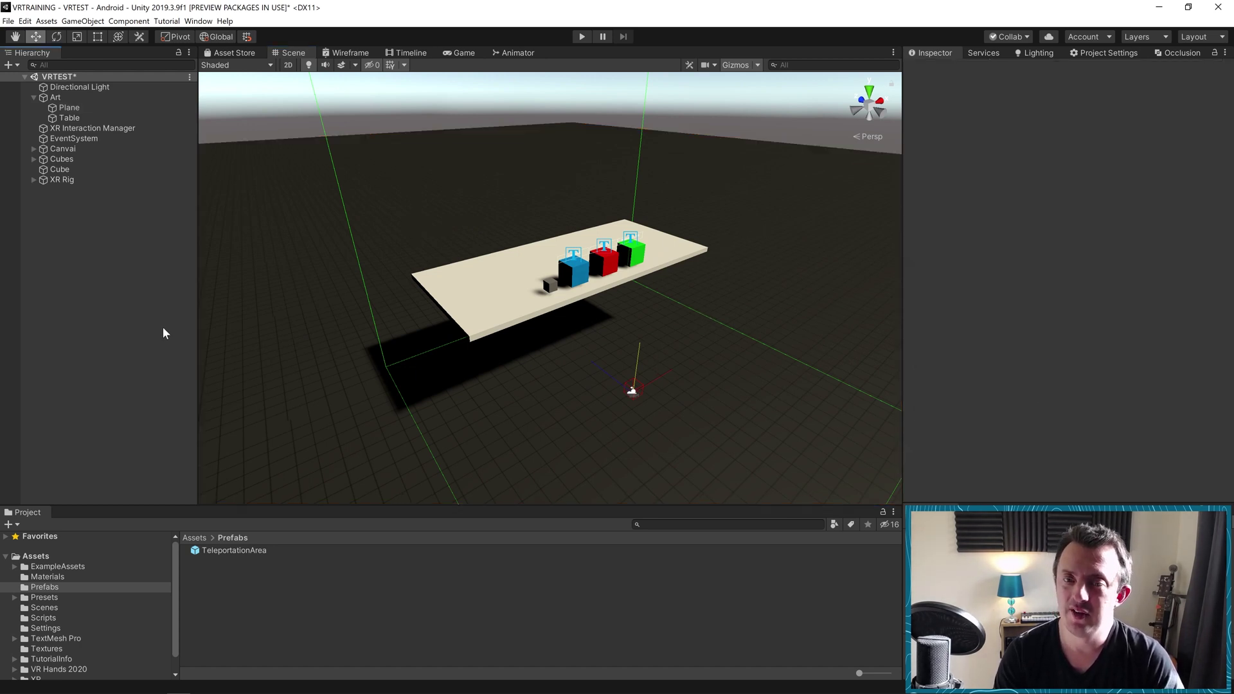
{"action": "right_click", "coordinate": [117, 322]}
{"action": "mouse_move", "coordinate": [154, 433]}
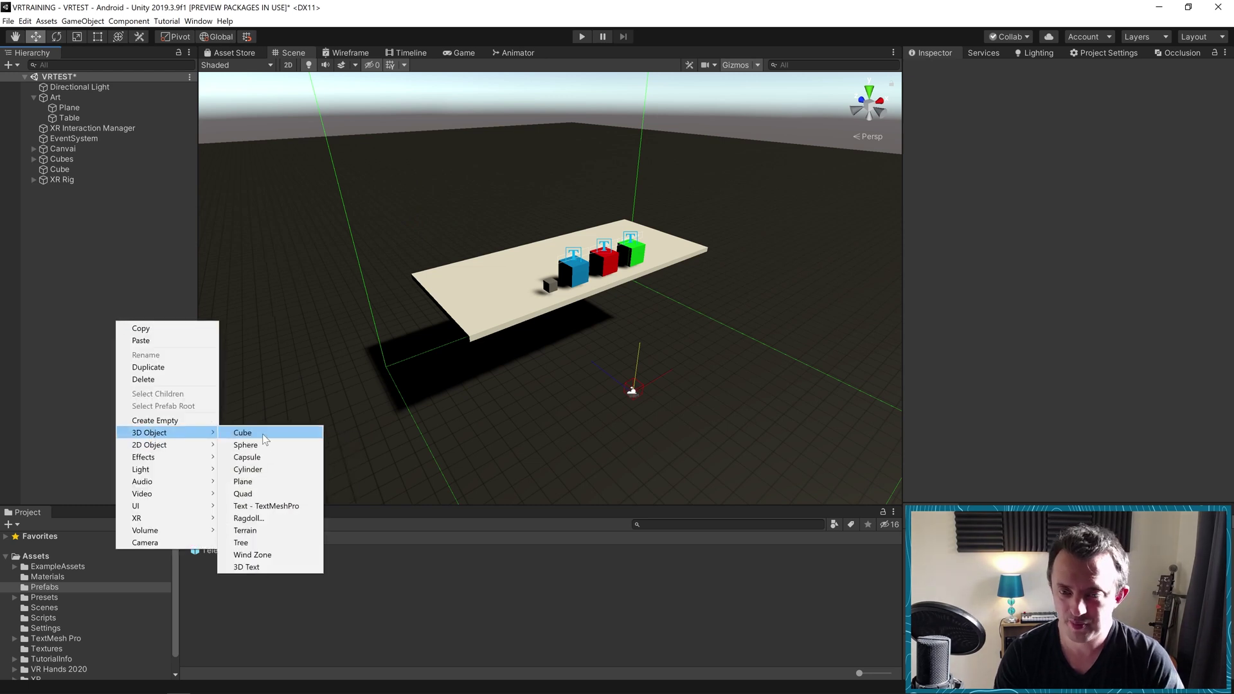
{"action": "left_click", "coordinate": [238, 433]}
{"action": "left_click_drag", "start_coordinate": [557, 294], "coordinate": [500, 377]}
{"action": "key", "text": "r"}
{"action": "key", "text": "w"}
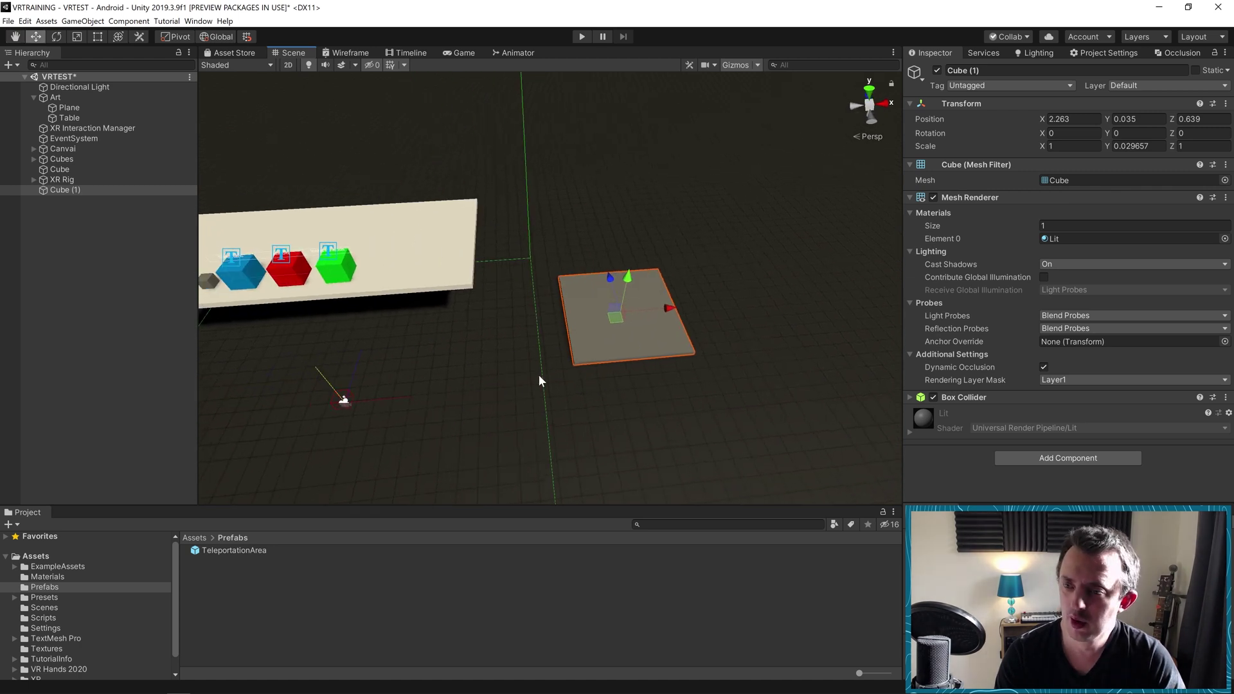
Add a Teleportation Anchor component to the flattened cube and look through its settings
{"action": "left_click", "coordinate": [1088, 459]}
{"action": "type", "text": "telep"}
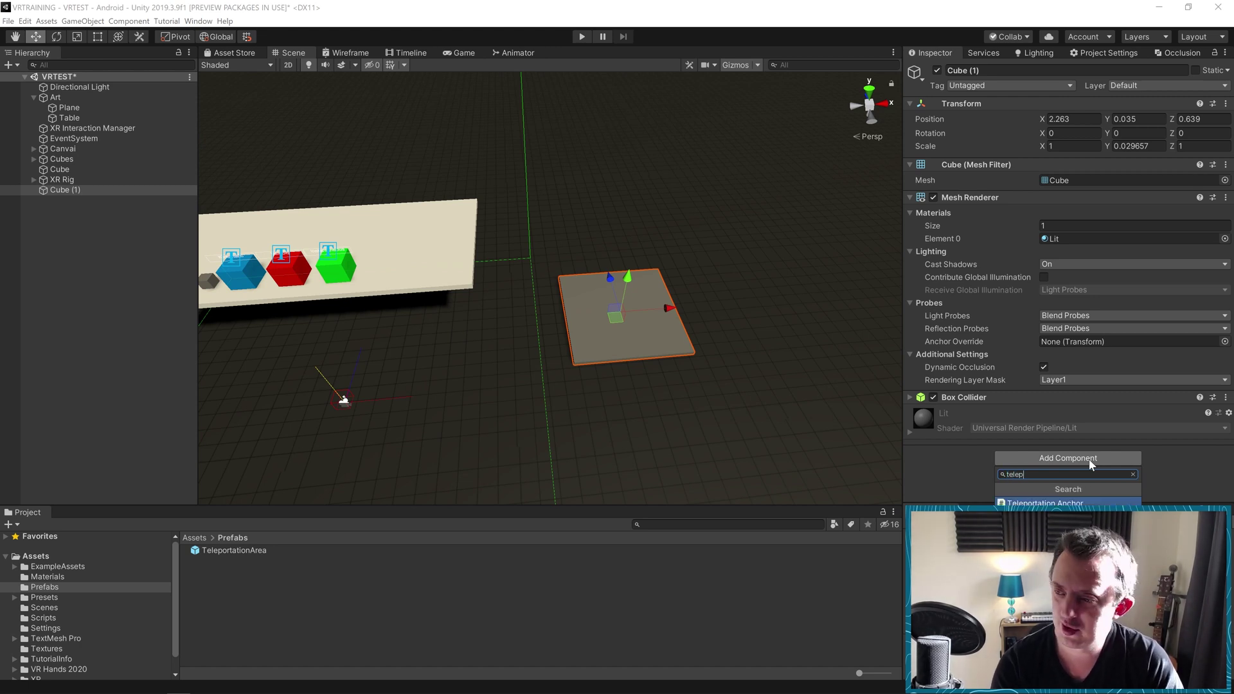
{"action": "left_click", "coordinate": [1068, 502]}
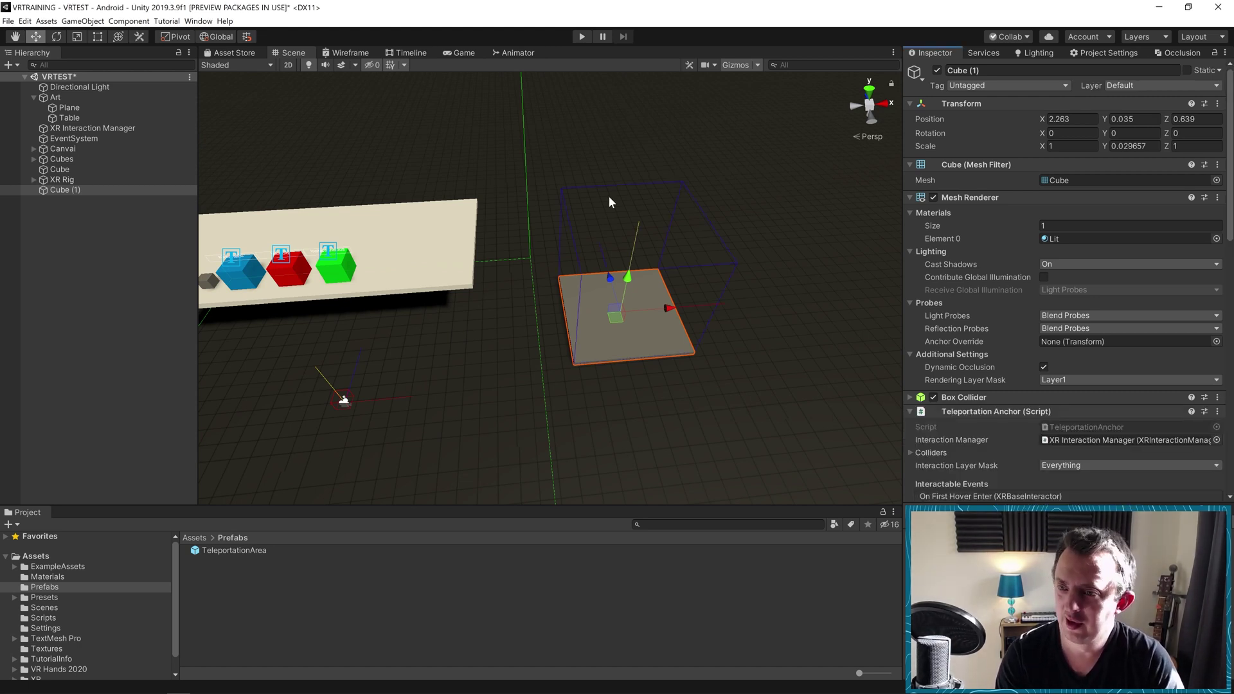
{"action": "scroll", "coordinate": [1001, 353], "scroll_direction": "down", "scroll_amount": 10}
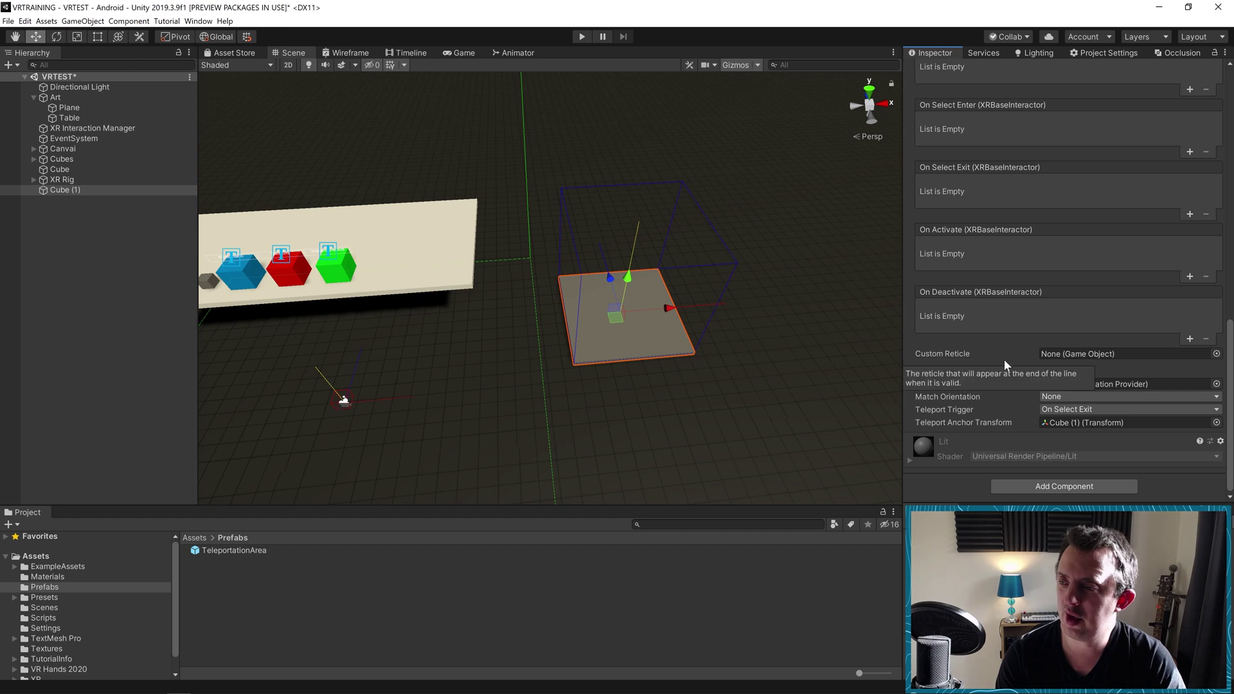
{"action": "scroll", "coordinate": [974, 341], "scroll_direction": "up", "scroll_amount": 10}
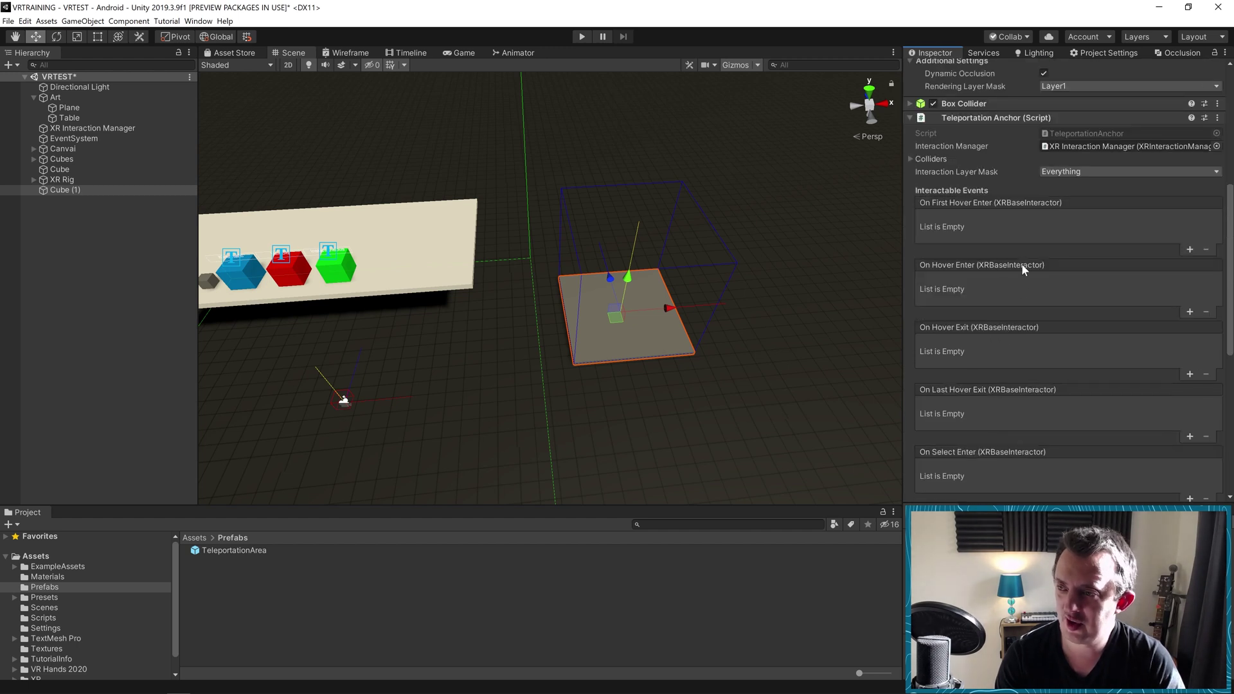
Duplicate the TeleportationArea prefab in the Prefabs folder
{"action": "scroll", "coordinate": [1022, 270], "scroll_direction": "down", "scroll_amount": 10}
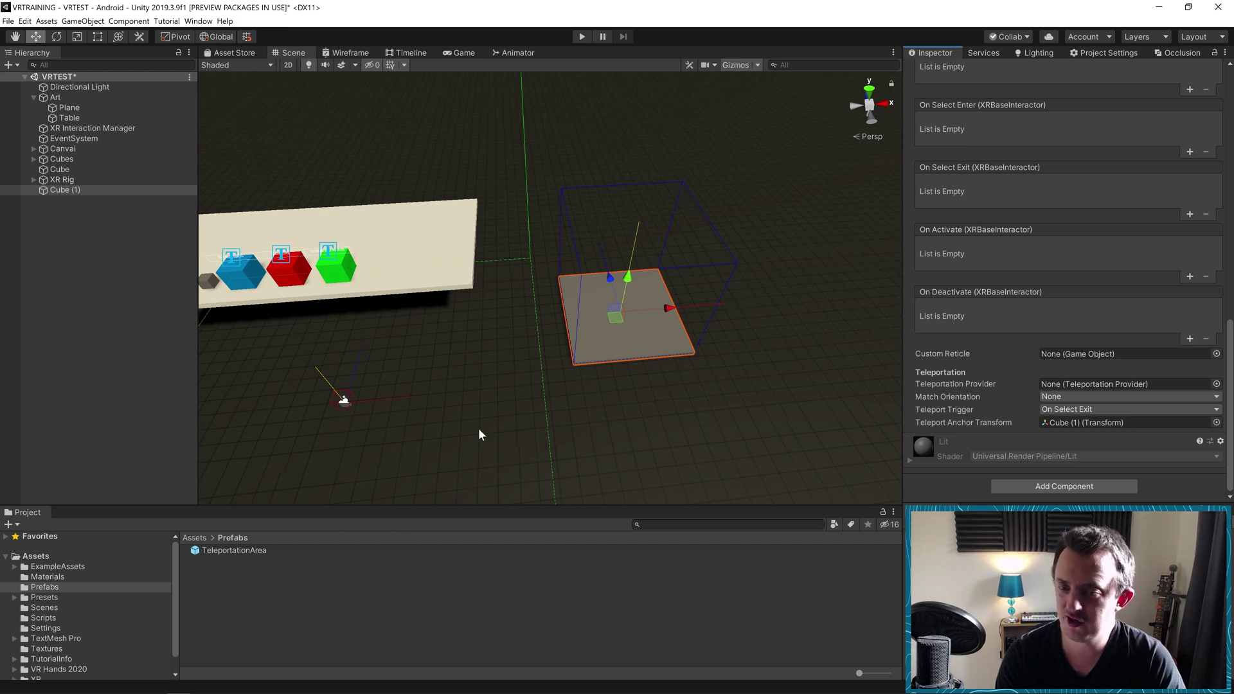
{"action": "left_click", "coordinate": [53, 589]}
{"action": "left_click", "coordinate": [229, 551]}
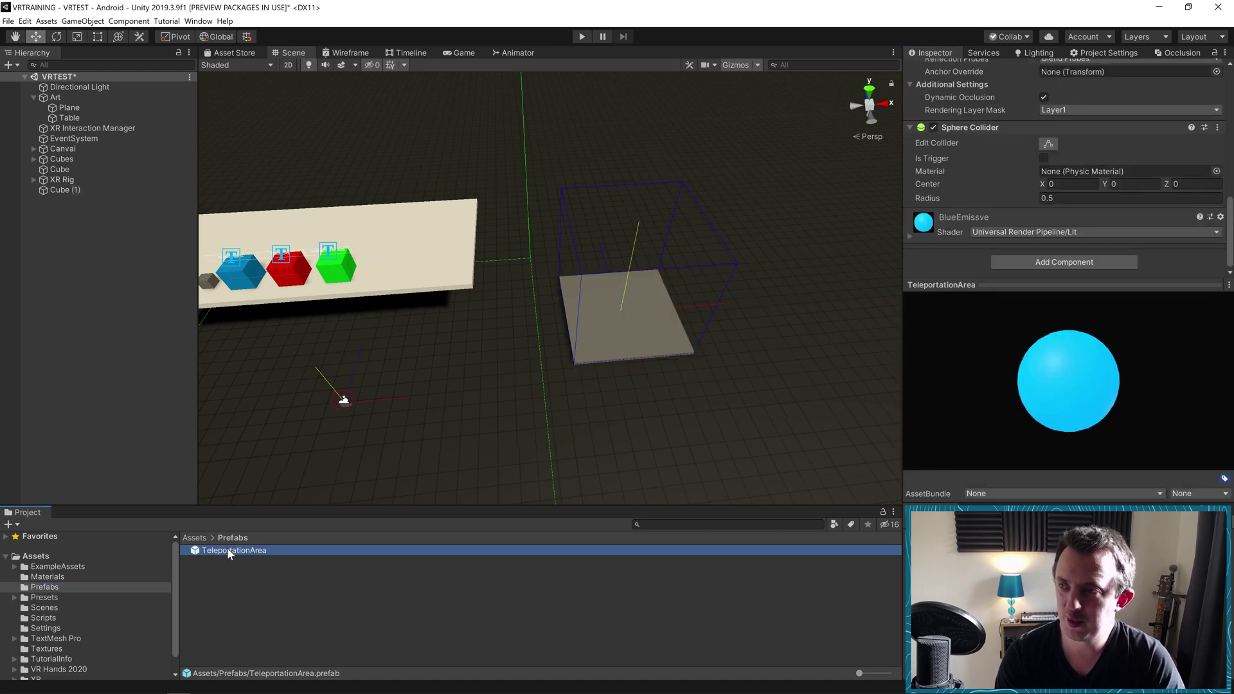
{"action": "key", "text": "ctrl+d"}
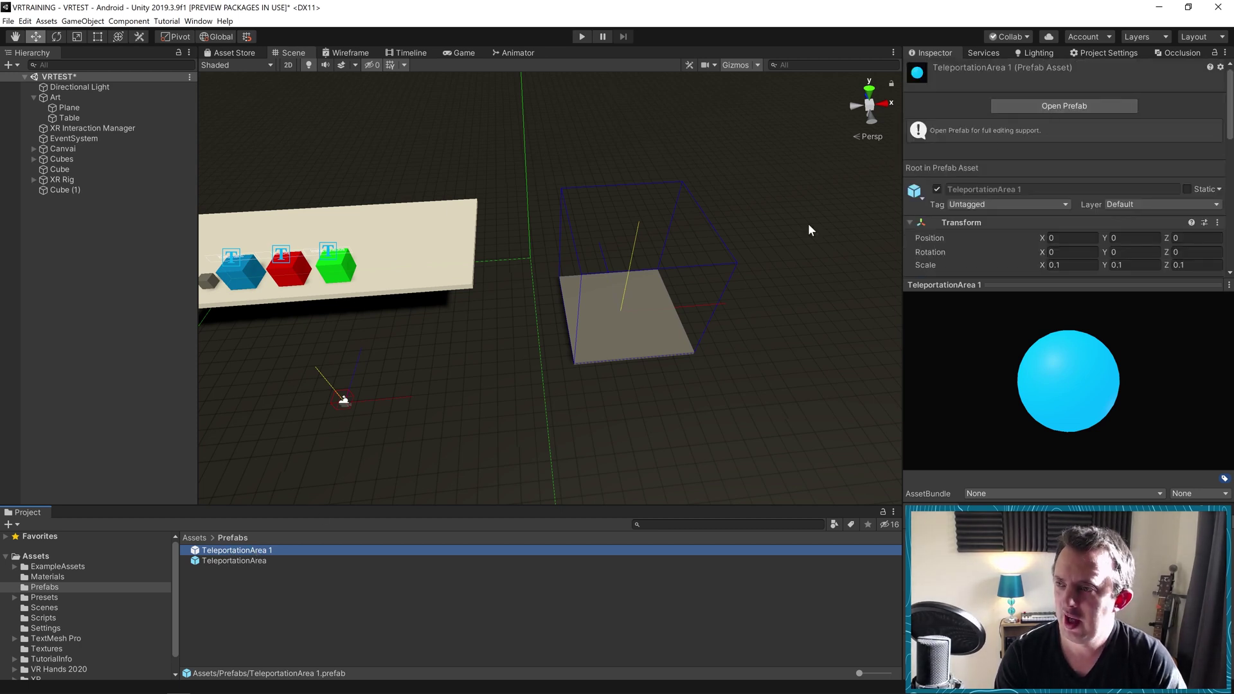
Rename the duplicated TeleportationArea prefab as TeleportationANchor
{"action": "right_click", "coordinate": [267, 554]}
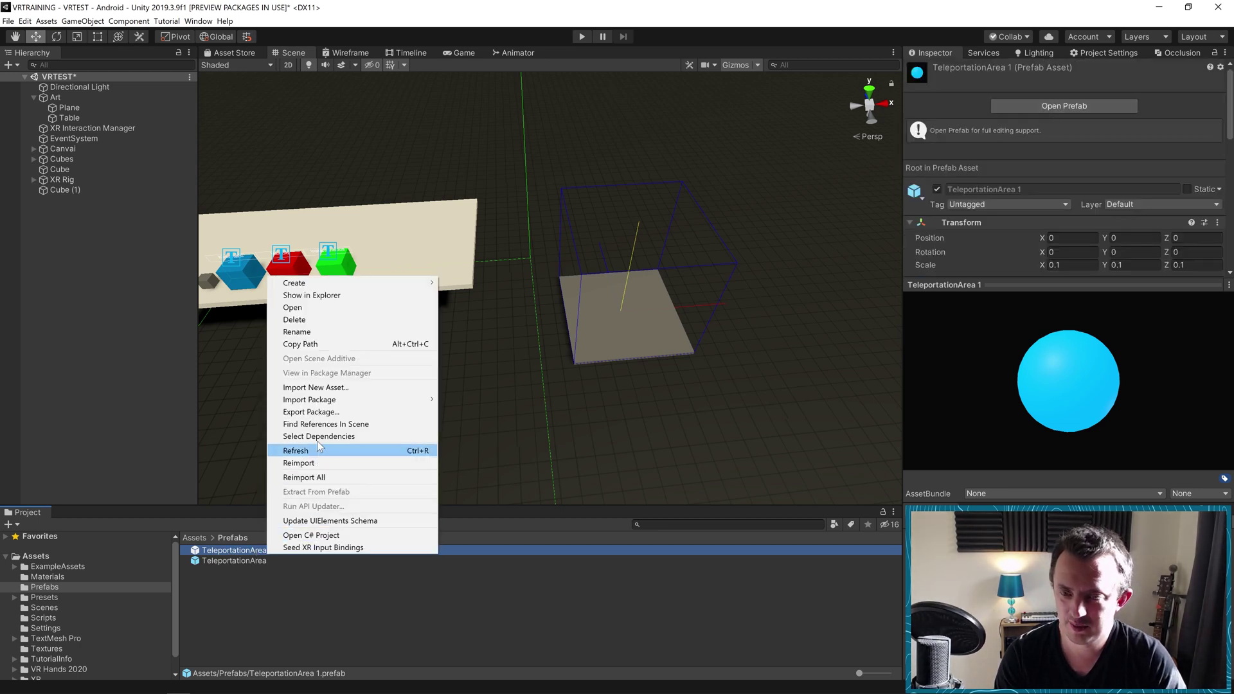
{"action": "left_click", "coordinate": [315, 331]}
{"action": "key", "text": "End"}
{"action": "key", "text": "BackSpace"}
{"action": "key", "text": "BackSpace"}
{"action": "key", "text": "BackSpace"}
{"action": "key", "text": "BackSpace"}
{"action": "key", "text": "BackSpace"}
{"action": "type", "text": "Nchor"}
{"action": "key", "text": "Return"}
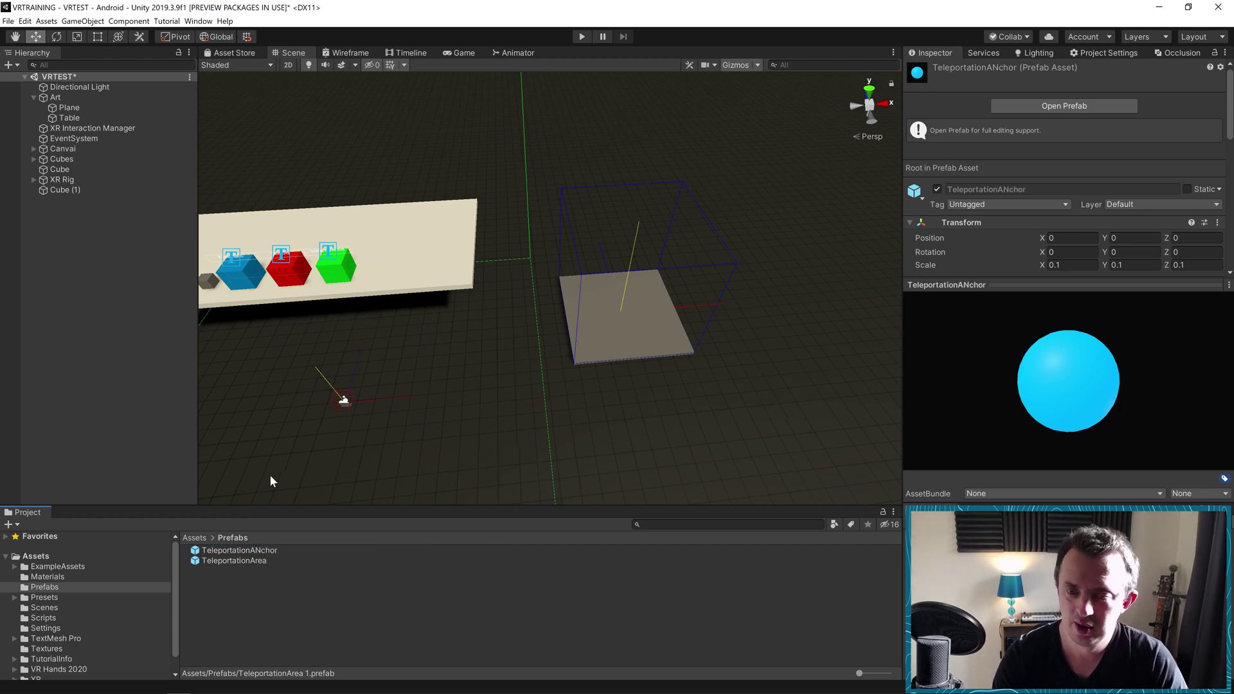
Replace the Mesh Renderer material of the TeleportationANchor prefab with the material named red
{"action": "left_click", "coordinate": [252, 550]}
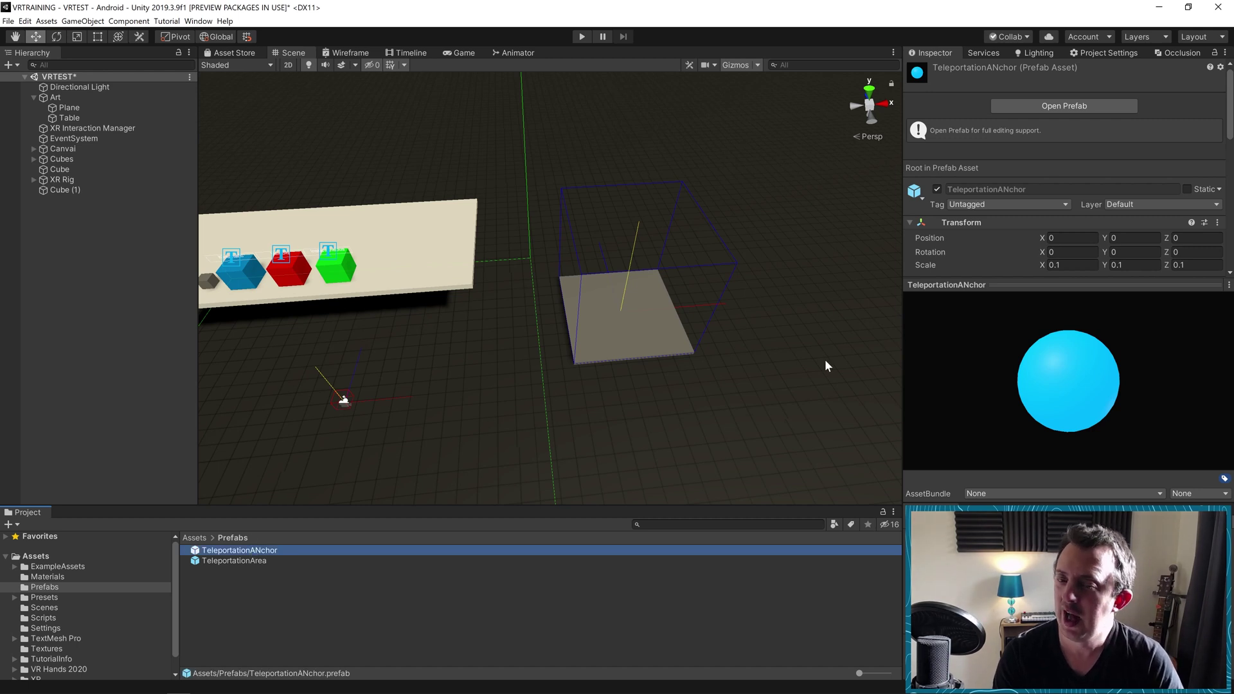
{"action": "scroll", "coordinate": [1004, 234], "scroll_direction": "down", "scroll_amount": 8}
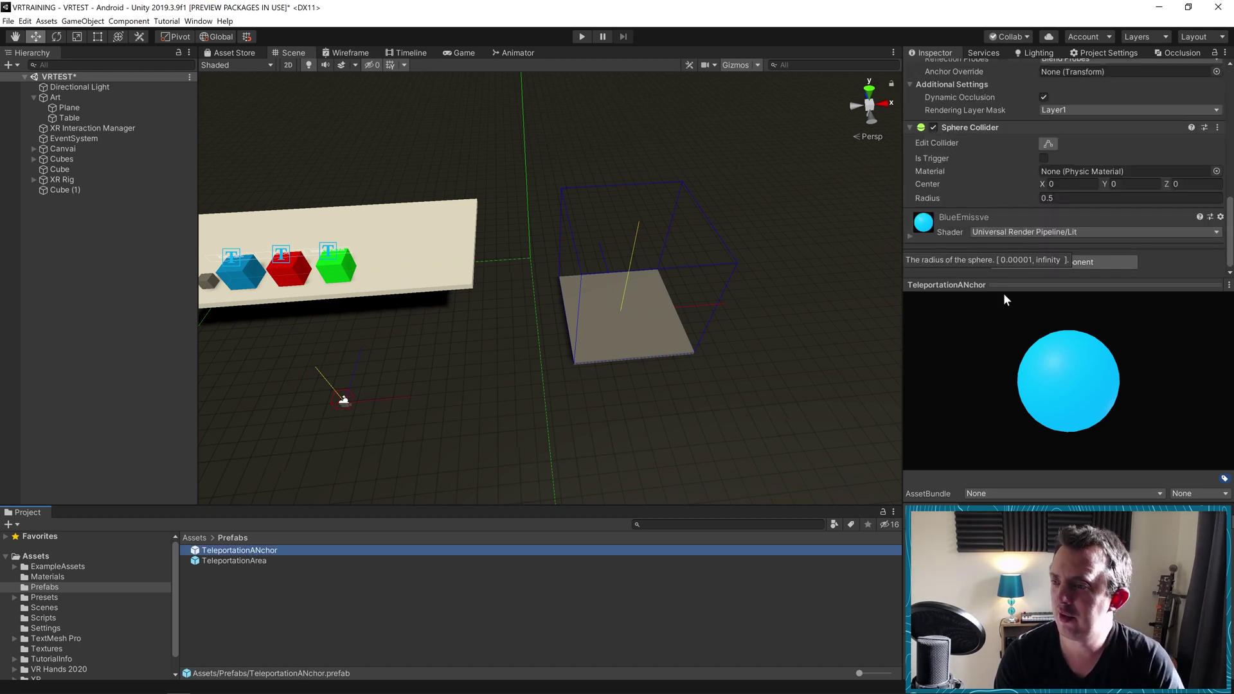
{"action": "scroll", "coordinate": [1074, 144], "scroll_direction": "up", "scroll_amount": 8}
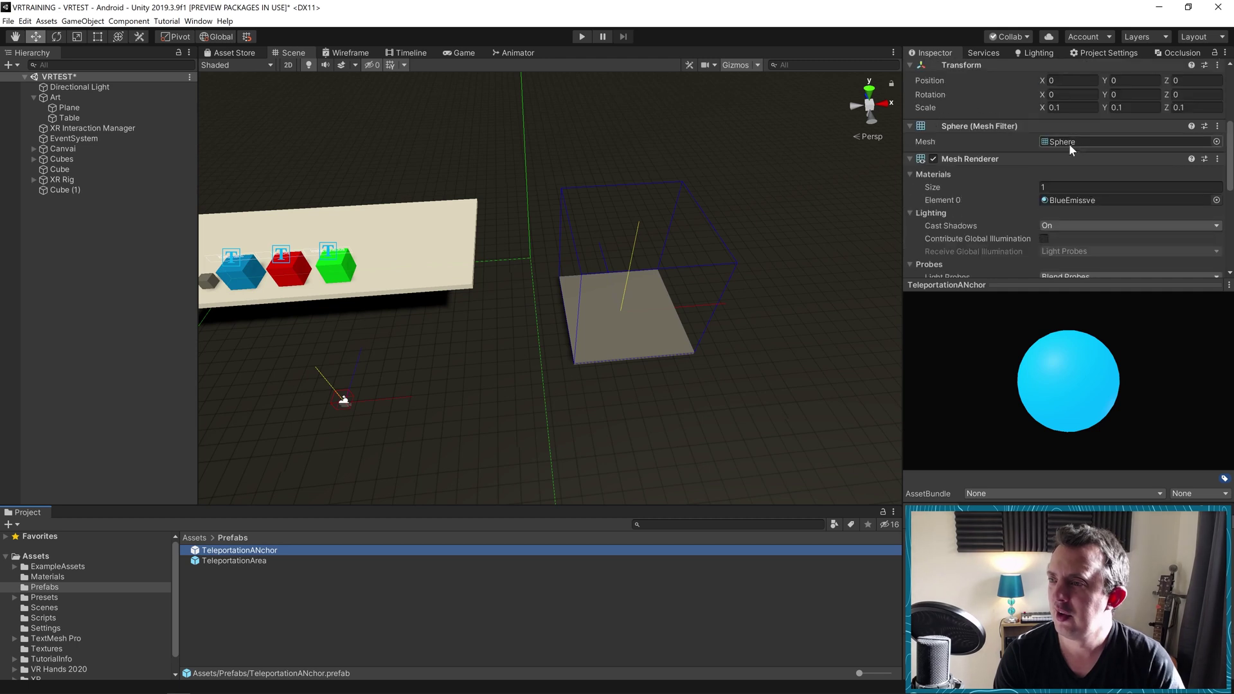
{"action": "left_click", "coordinate": [1217, 200]}
{"action": "type", "text": "reed"}
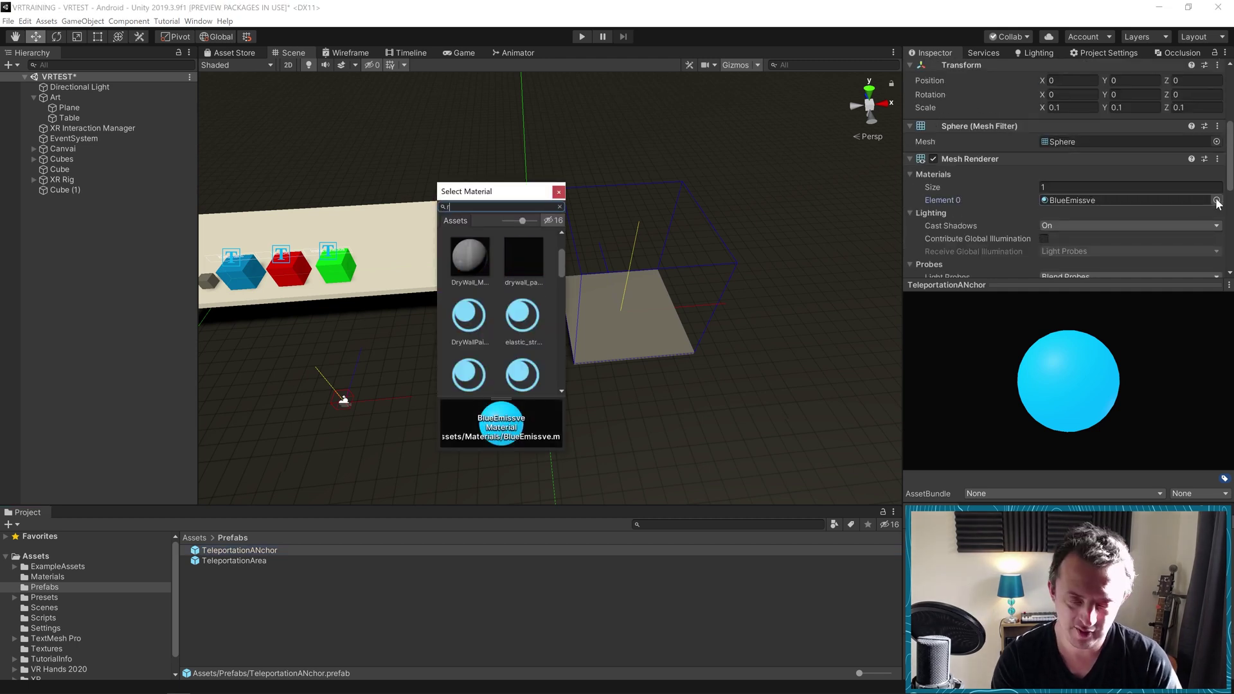
{"action": "key", "text": "BackSpace"}
{"action": "key", "text": "BackSpace"}
{"action": "type", "text": "d"}
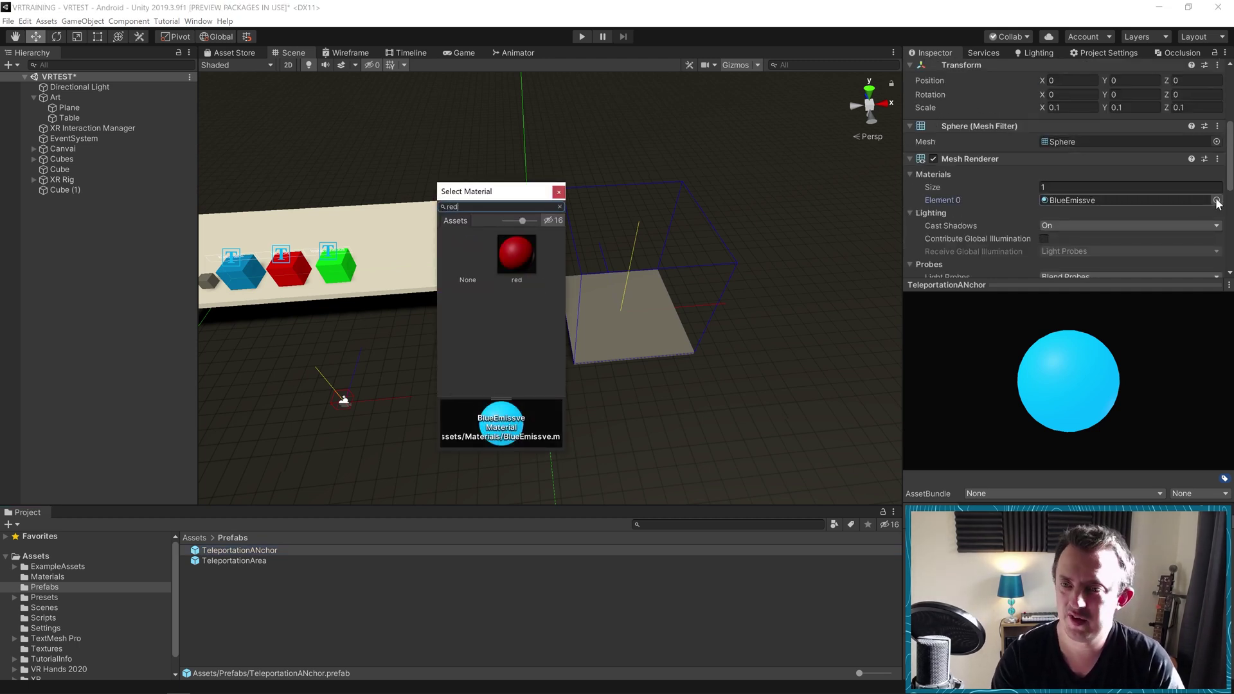
{"action": "double_click", "coordinate": [517, 254]}
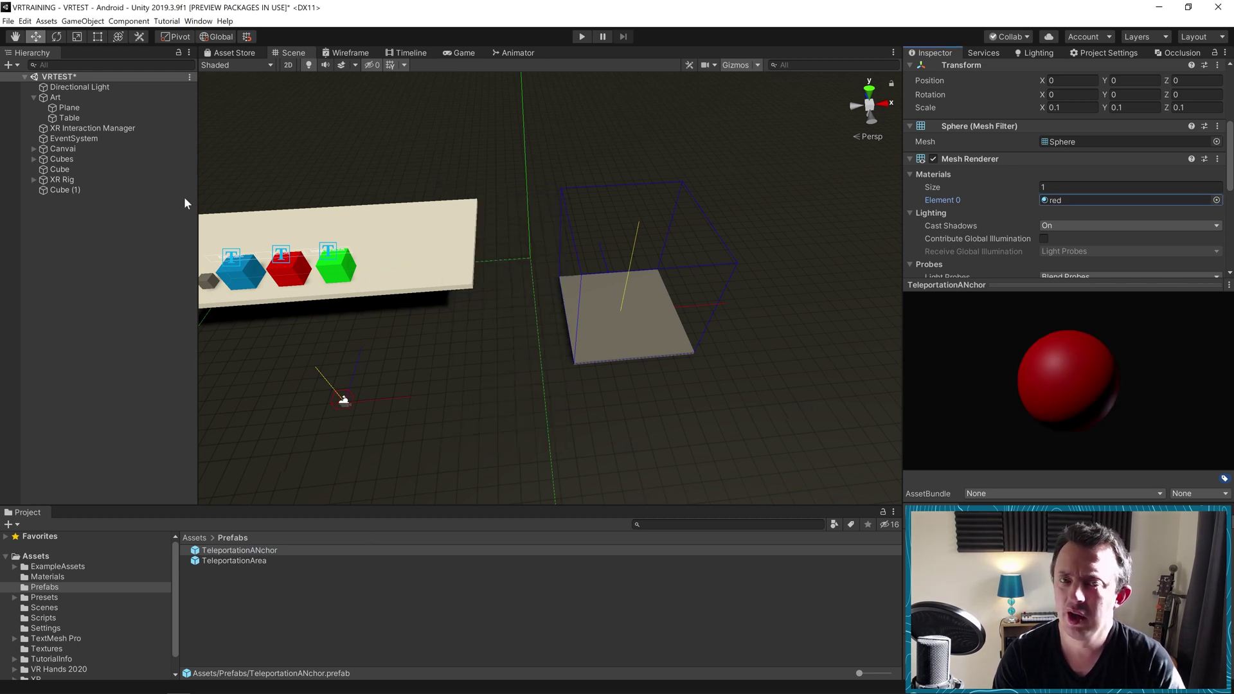
Assign the TeleportationANchor prefab as the Custom Reticle of the flattened cube's Teleportation Anchor component
{"action": "left_click", "coordinate": [61, 189]}
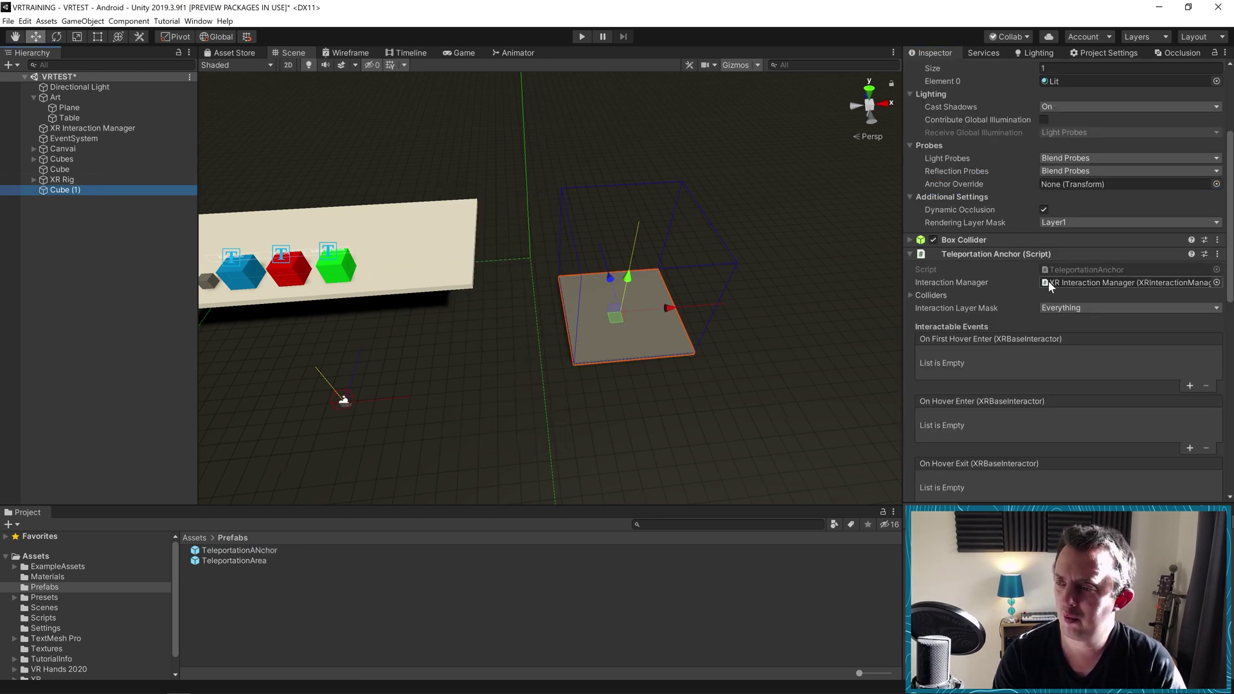
{"action": "scroll", "coordinate": [990, 283], "scroll_direction": "down", "scroll_amount": 10}
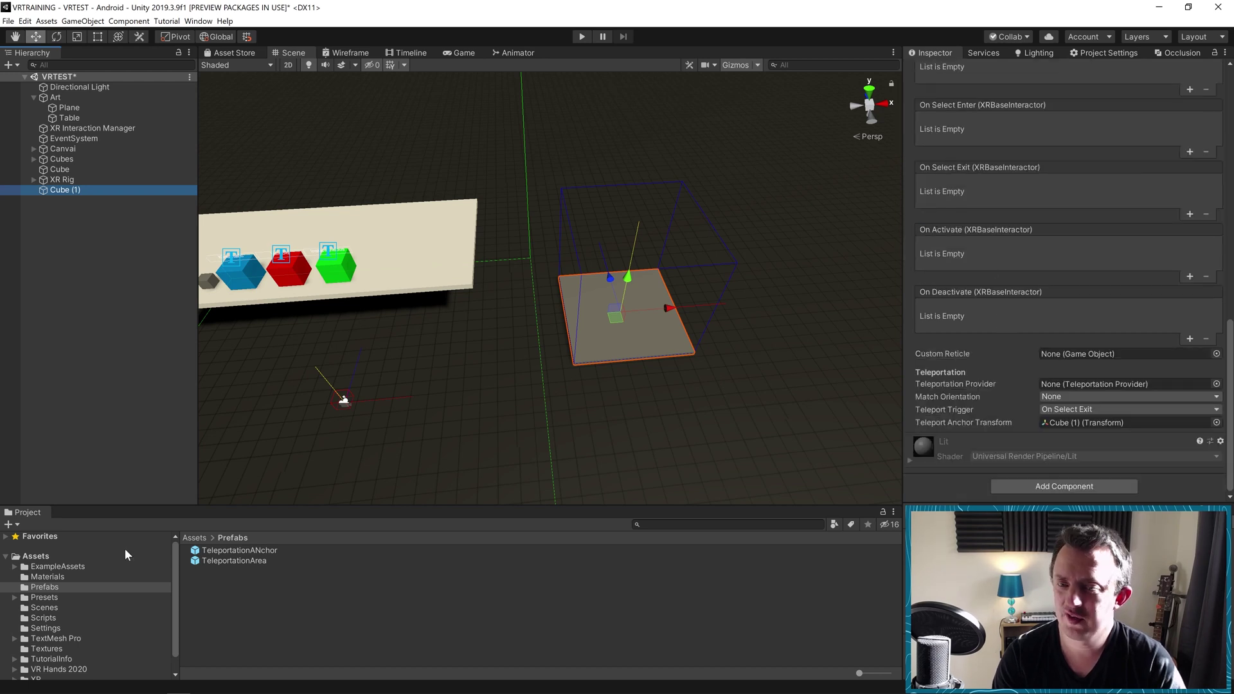
{"action": "left_click_drag", "start_coordinate": [240, 551], "coordinate": [1085, 361]}
Rotate the flattened cube slightly about its vertical axis on the floor beside the table
{"action": "left_click_drag", "start_coordinate": [600, 358], "coordinate": [434, 401], "text": "alt"}
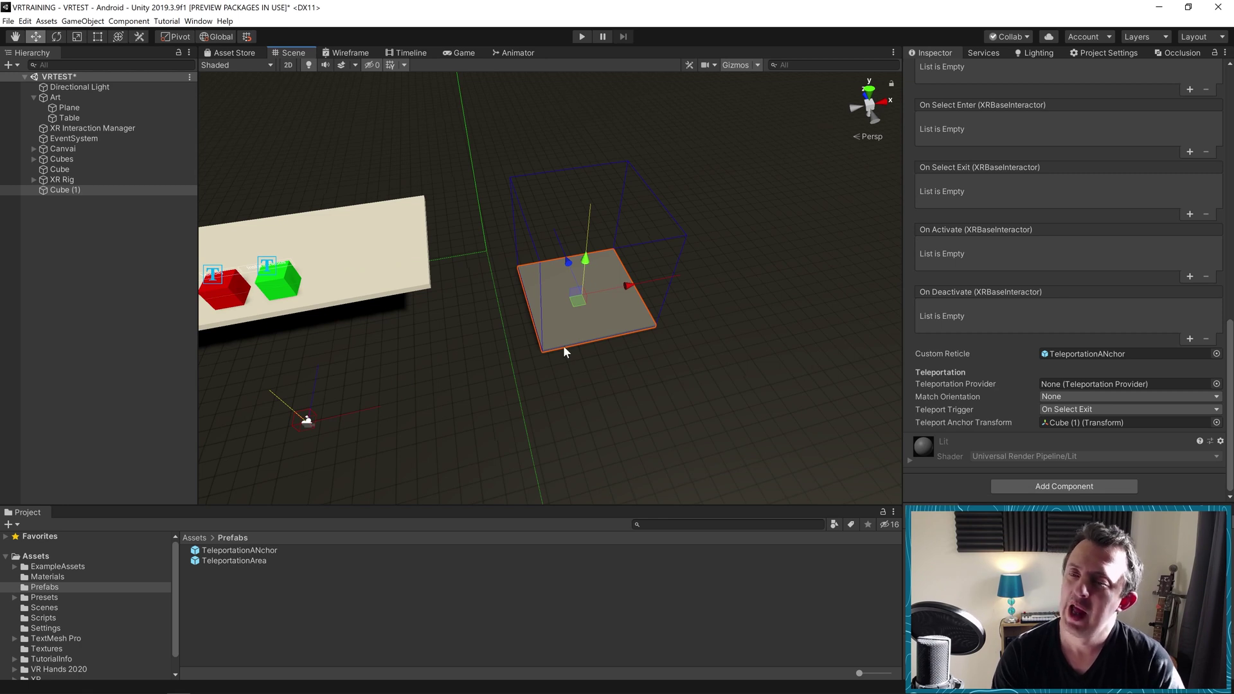
{"action": "mouse_move", "coordinate": [572, 318]}
{"action": "left_mouse_down", "text": "alt"}
{"action": "mouse_move", "coordinate": [669, 311]}
{"action": "mouse_move", "coordinate": [562, 321]}
{"action": "left_mouse_up", "text": "alt"}
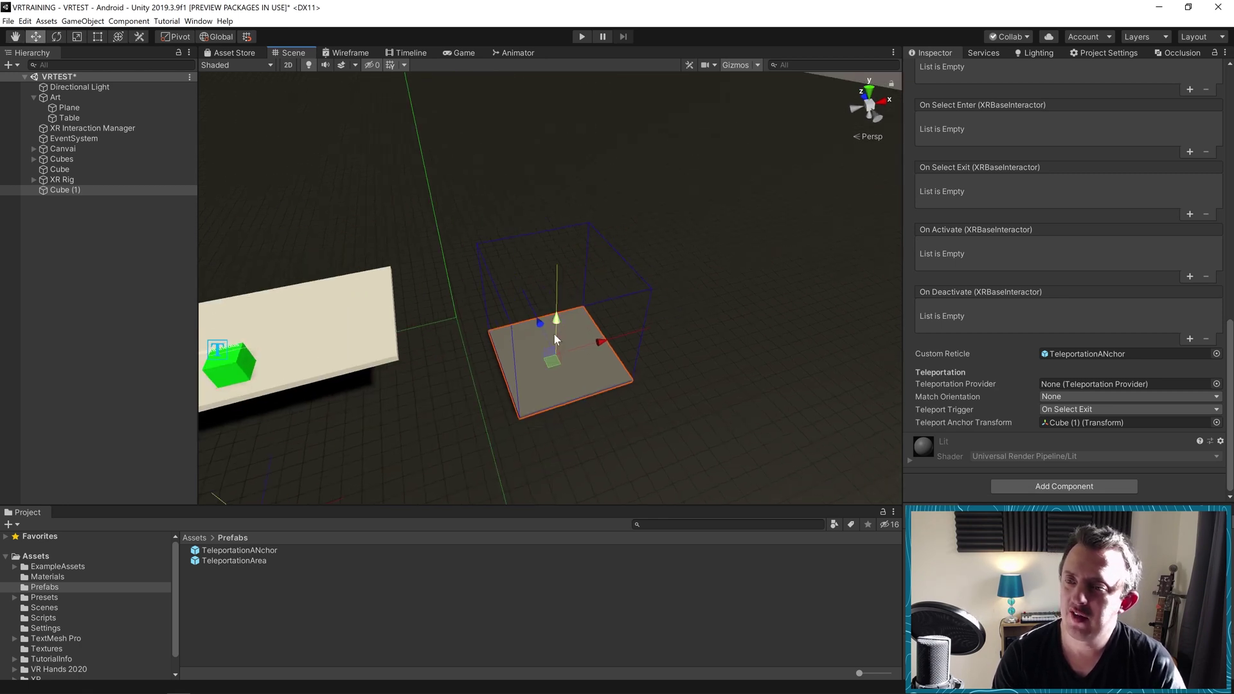
{"action": "left_click_drag", "start_coordinate": [664, 381], "coordinate": [696, 337], "text": "alt"}
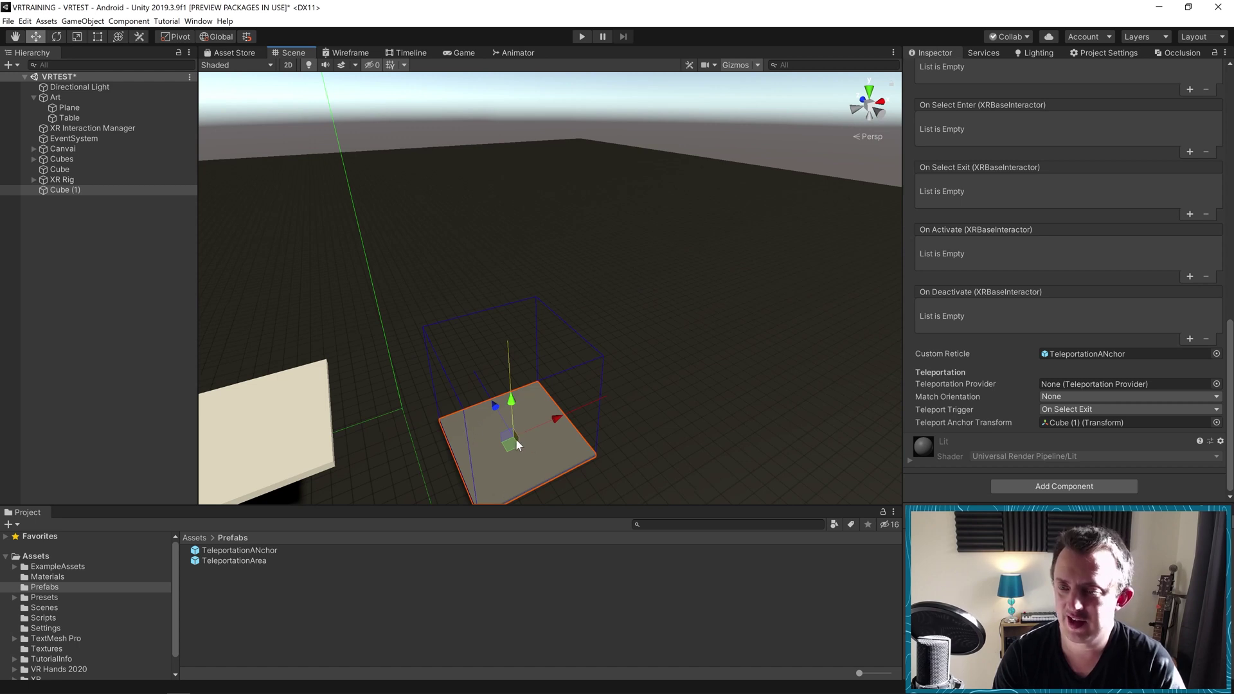
{"action": "left_click_drag", "start_coordinate": [711, 332], "coordinate": [646, 375], "text": "alt"}
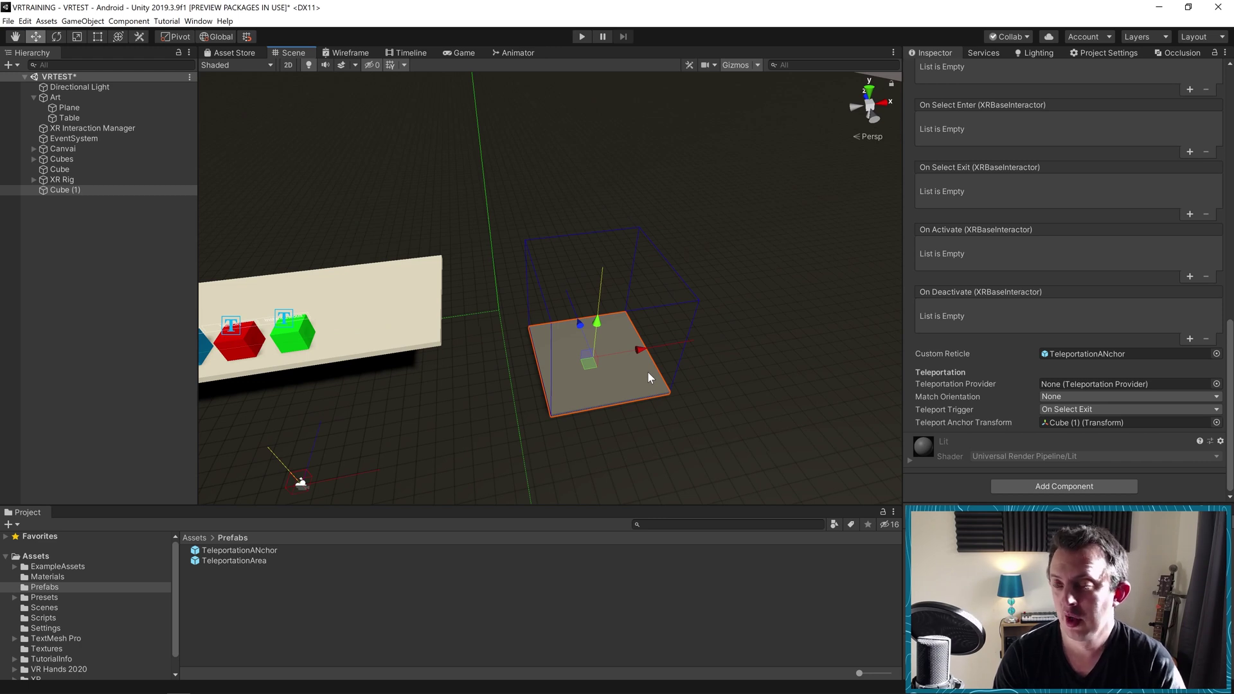
{"action": "left_click_drag", "start_coordinate": [647, 372], "coordinate": [531, 310], "text": "alt"}
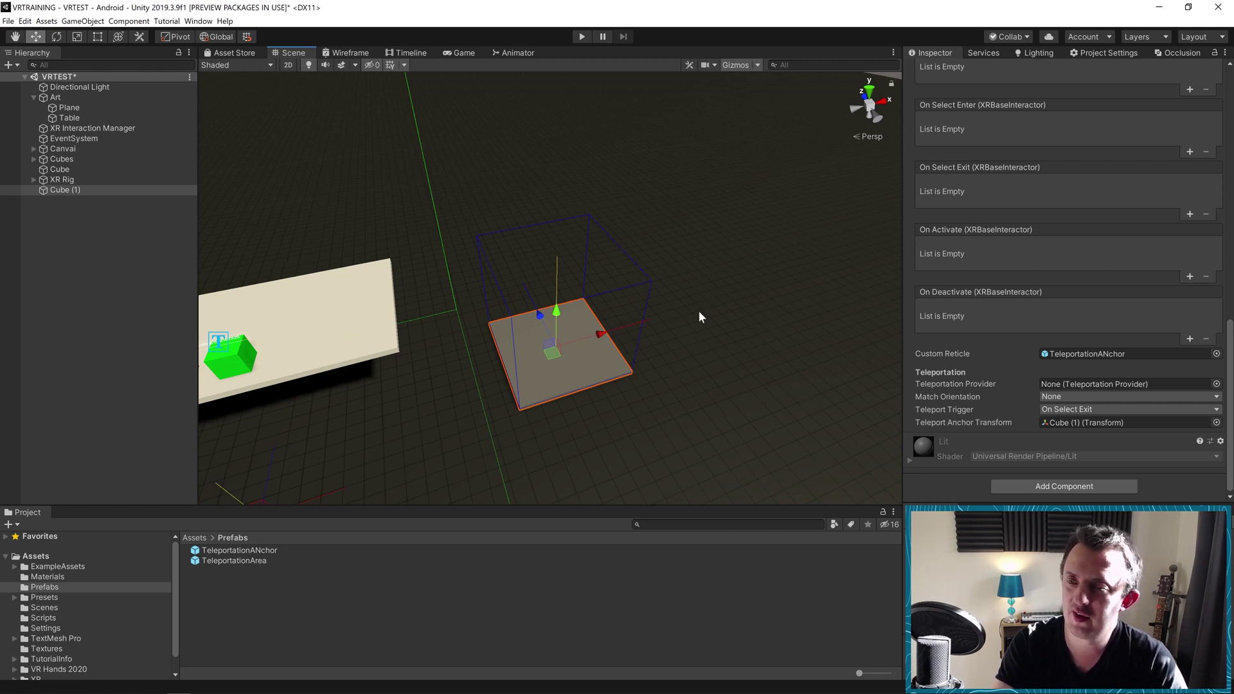
{"action": "key", "text": "e"}
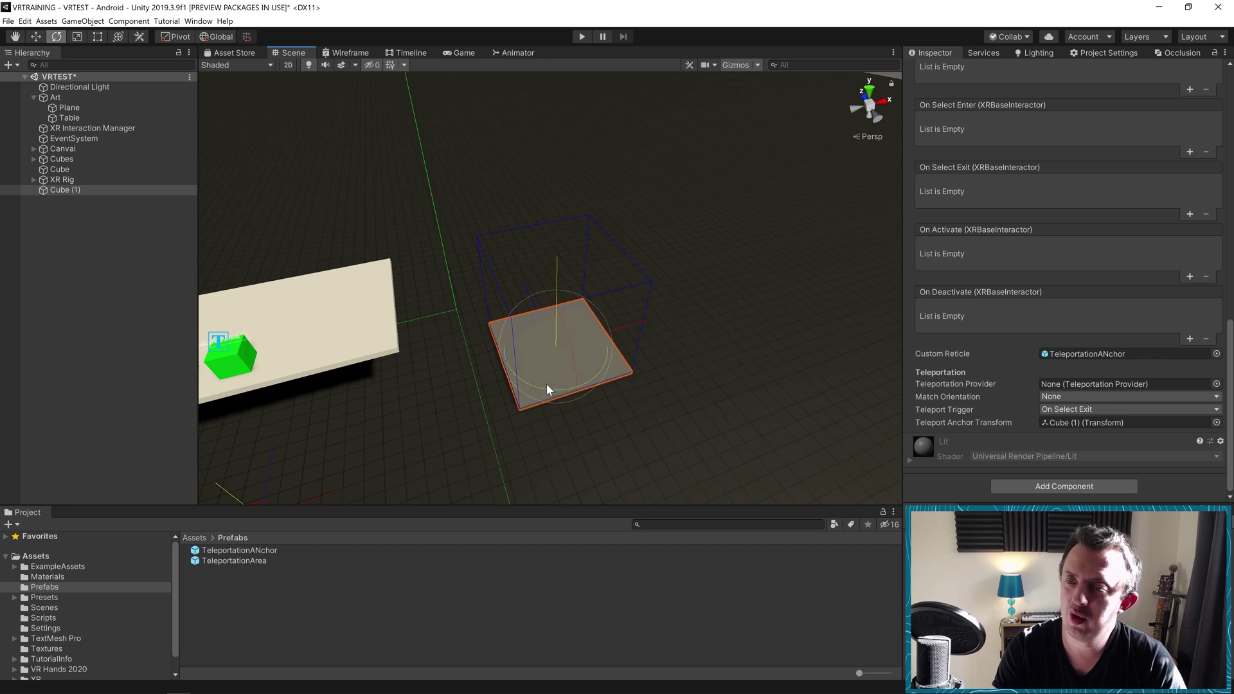
{"action": "mouse_move", "coordinate": [532, 384]}
{"action": "left_mouse_down"}
{"action": "mouse_move", "coordinate": [684, 402]}
{"action": "mouse_move", "coordinate": [539, 376]}
{"action": "mouse_move", "coordinate": [545, 385]}
{"action": "left_mouse_up"}
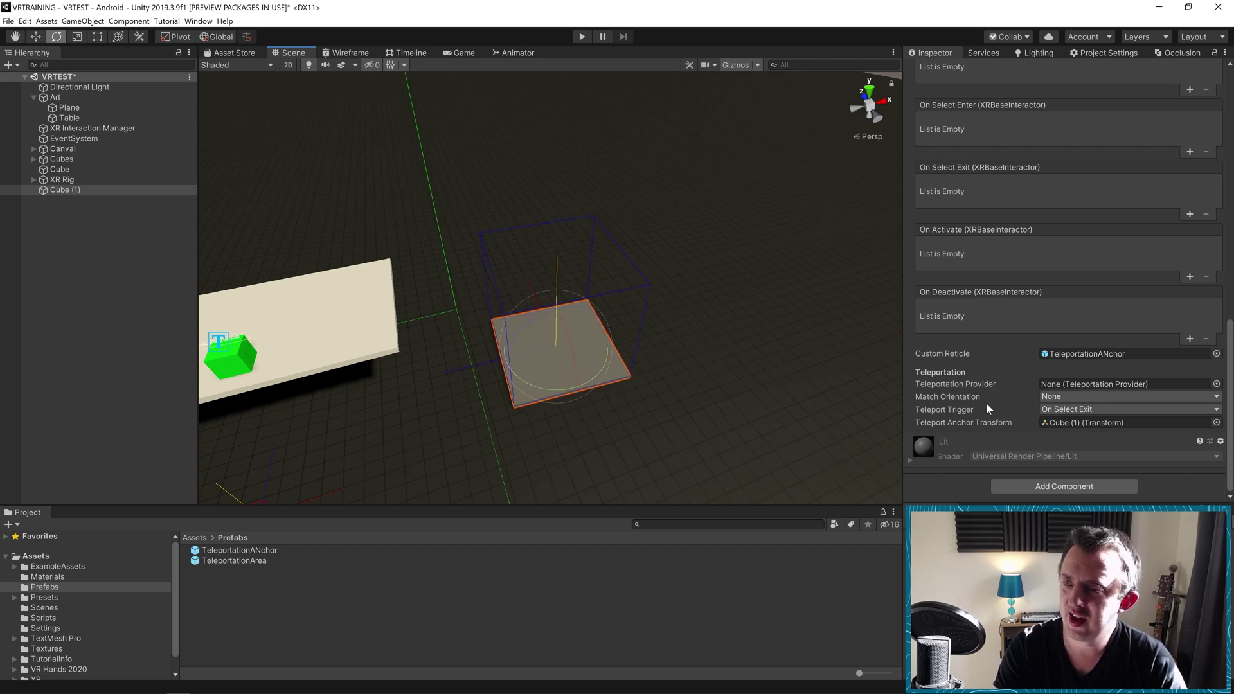
Set Match Orientation to Camera in the flattened cube's Teleportation Anchor component
{"action": "left_click", "coordinate": [1057, 397]}
{"action": "left_click", "coordinate": [1064, 423]}
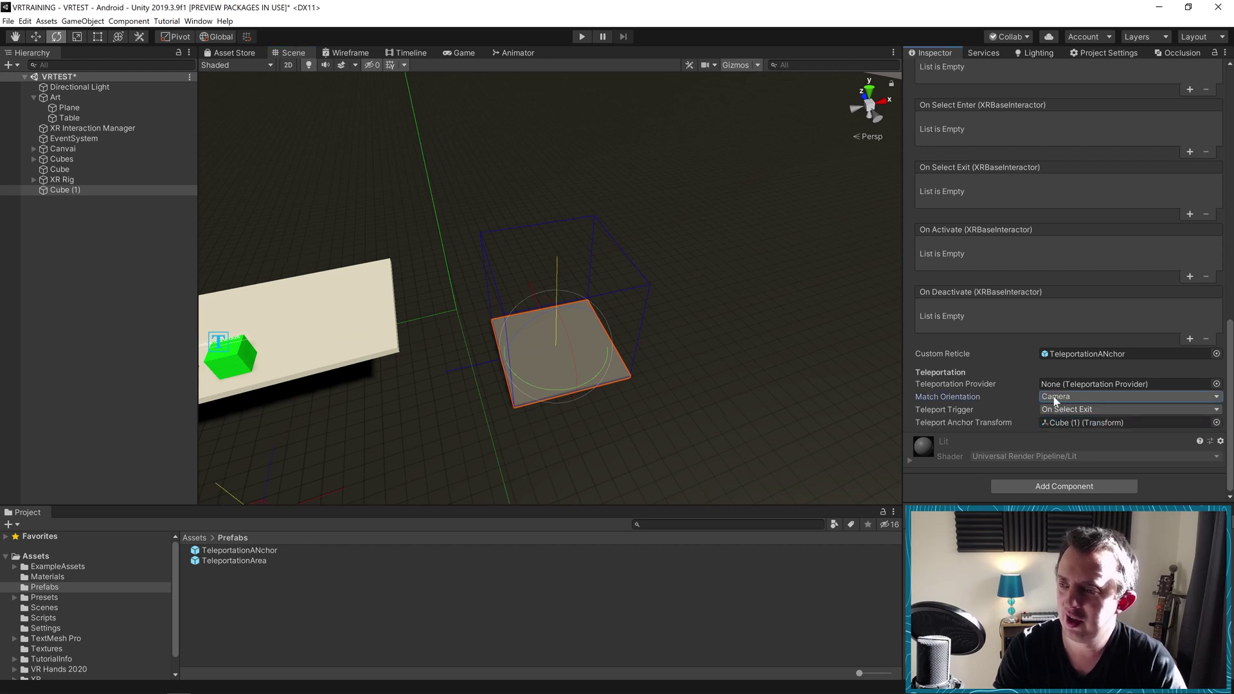
{"action": "mouse_move", "coordinate": [970, 396]}
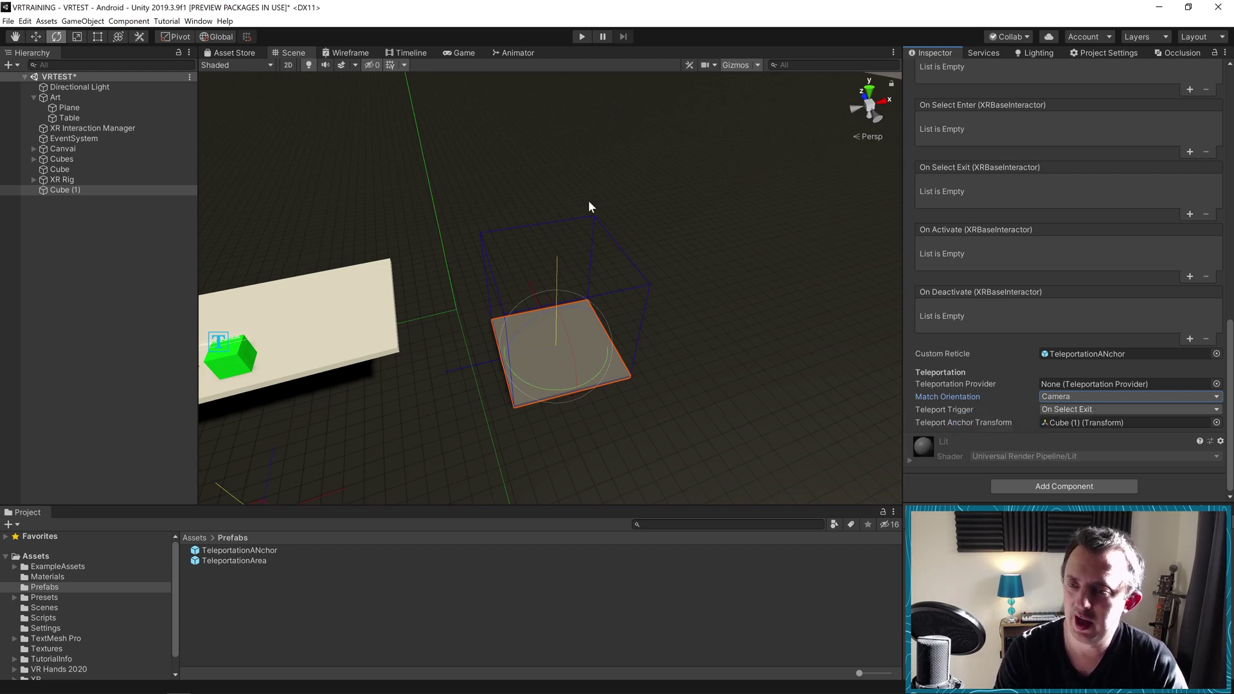
{"action": "scroll", "coordinate": [588, 206], "scroll_direction": "down", "scroll_amount": 5}
{"action": "left_click_drag", "start_coordinate": [573, 211], "coordinate": [660, 306], "text": "alt"}
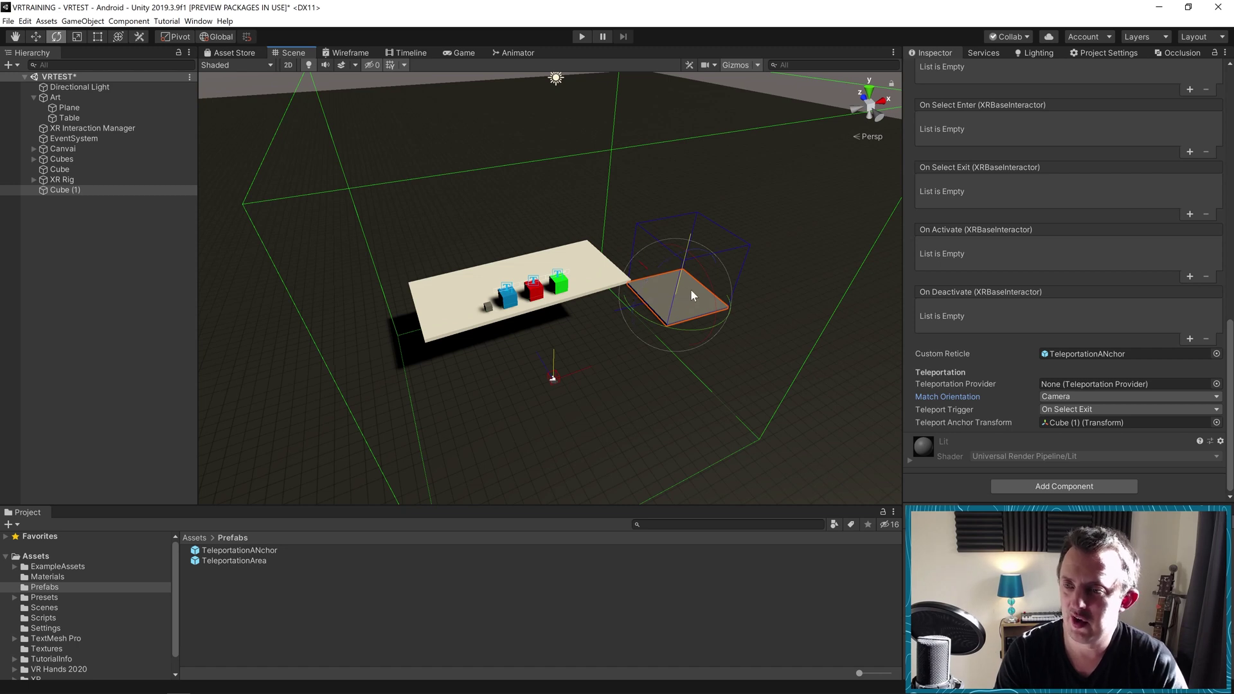
{"action": "left_click_drag", "start_coordinate": [530, 422], "coordinate": [551, 364], "text": "alt"}
{"action": "left_click_drag", "start_coordinate": [299, 241], "coordinate": [340, 207], "text": "alt"}
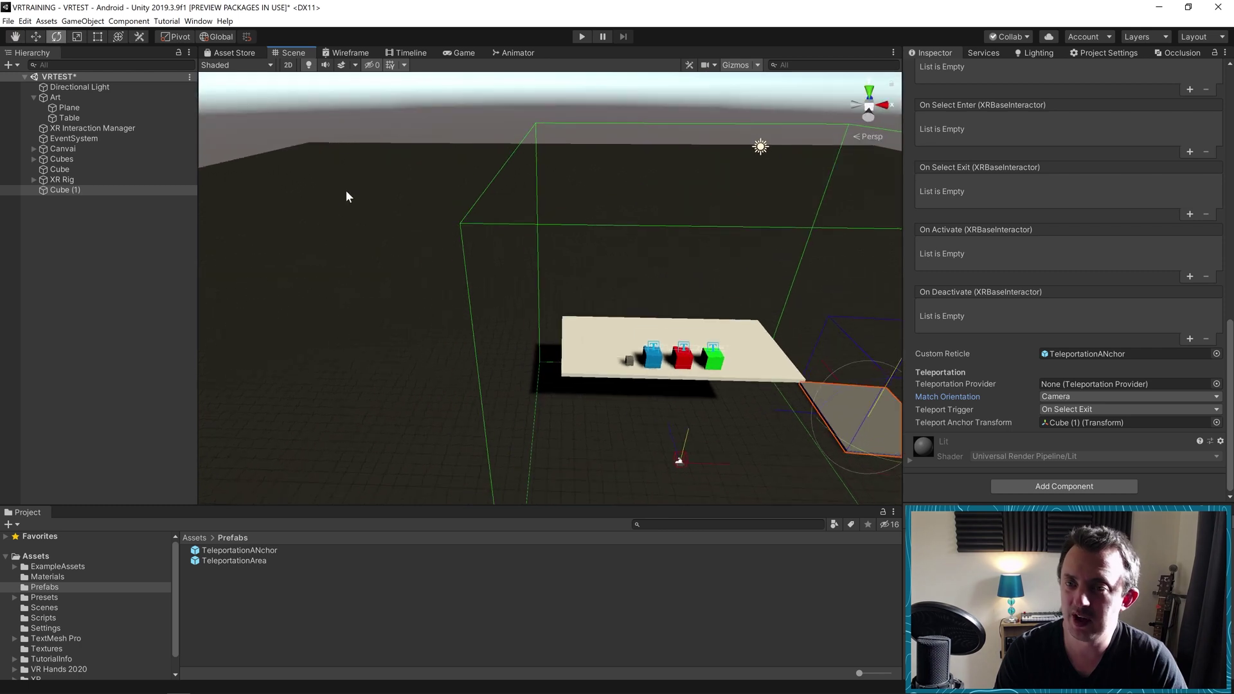
{"action": "left_click_drag", "start_coordinate": [595, 240], "coordinate": [398, 257], "text": "alt"}
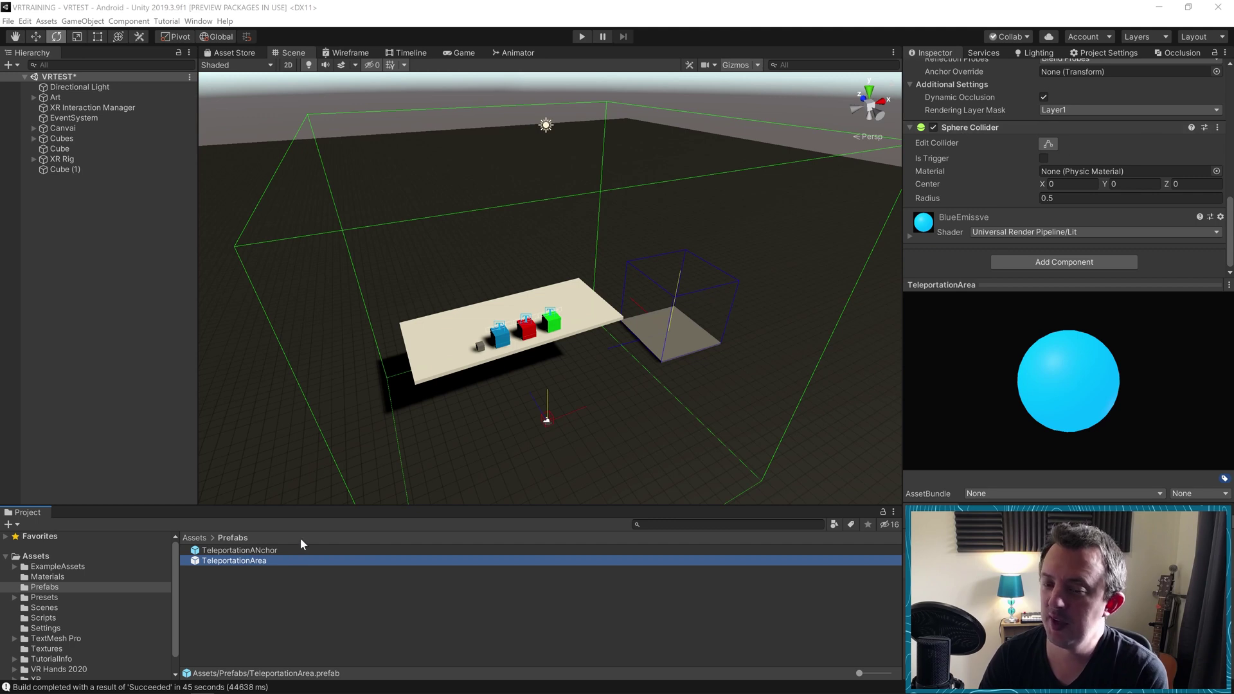
Remove the Sphere Collider component from both the TeleportationArea and TeleportationANchor prefabs
{"action": "left_click", "coordinate": [1217, 127]}
{"action": "left_click", "coordinate": [1154, 179]}
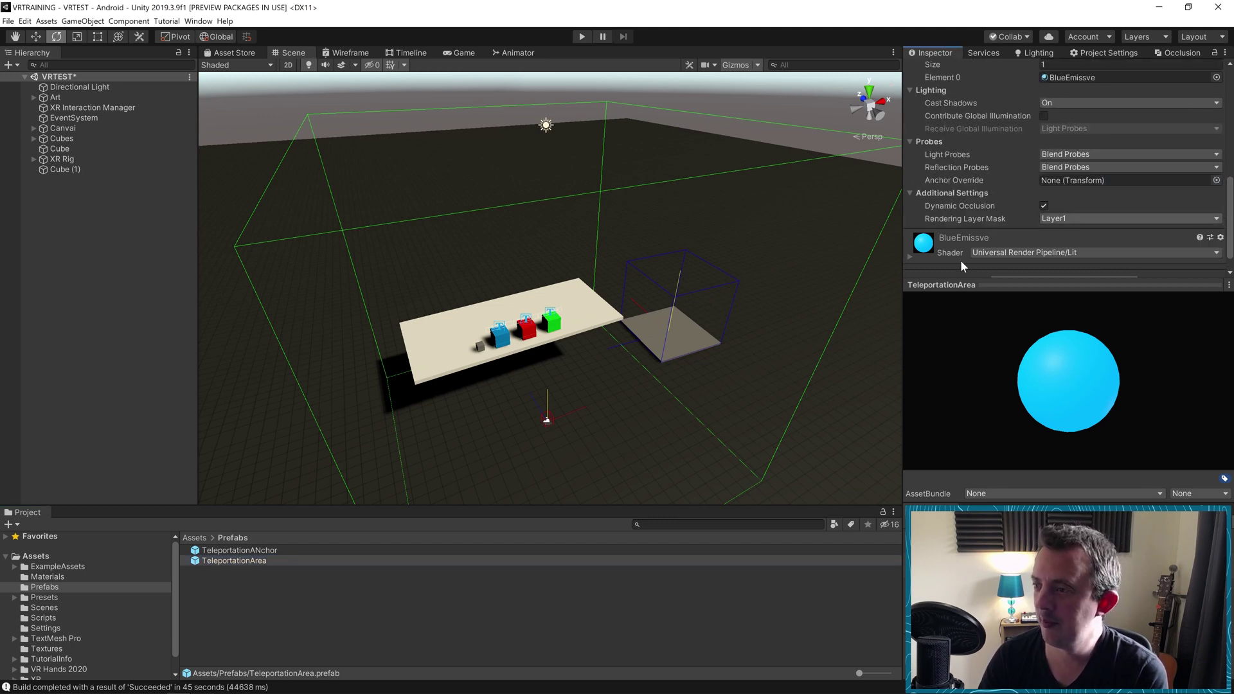
{"action": "left_click", "coordinate": [257, 550]}
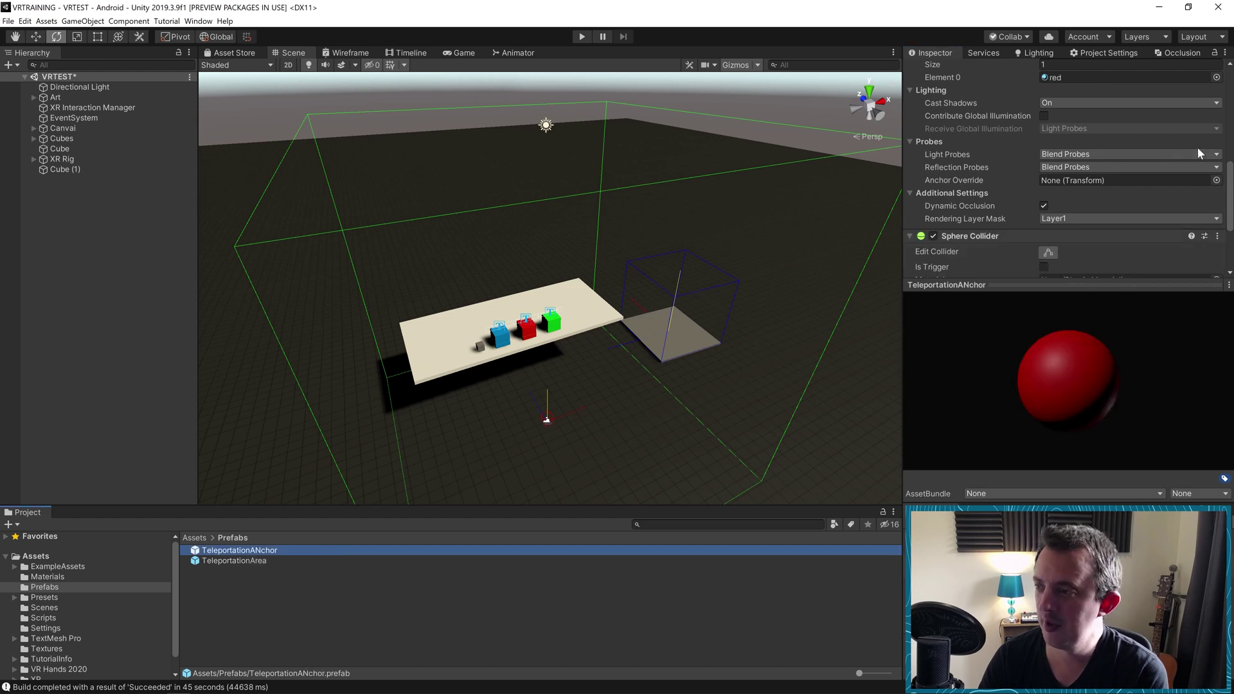
{"action": "left_click", "coordinate": [1217, 236]}
{"action": "left_click", "coordinate": [1153, 288]}
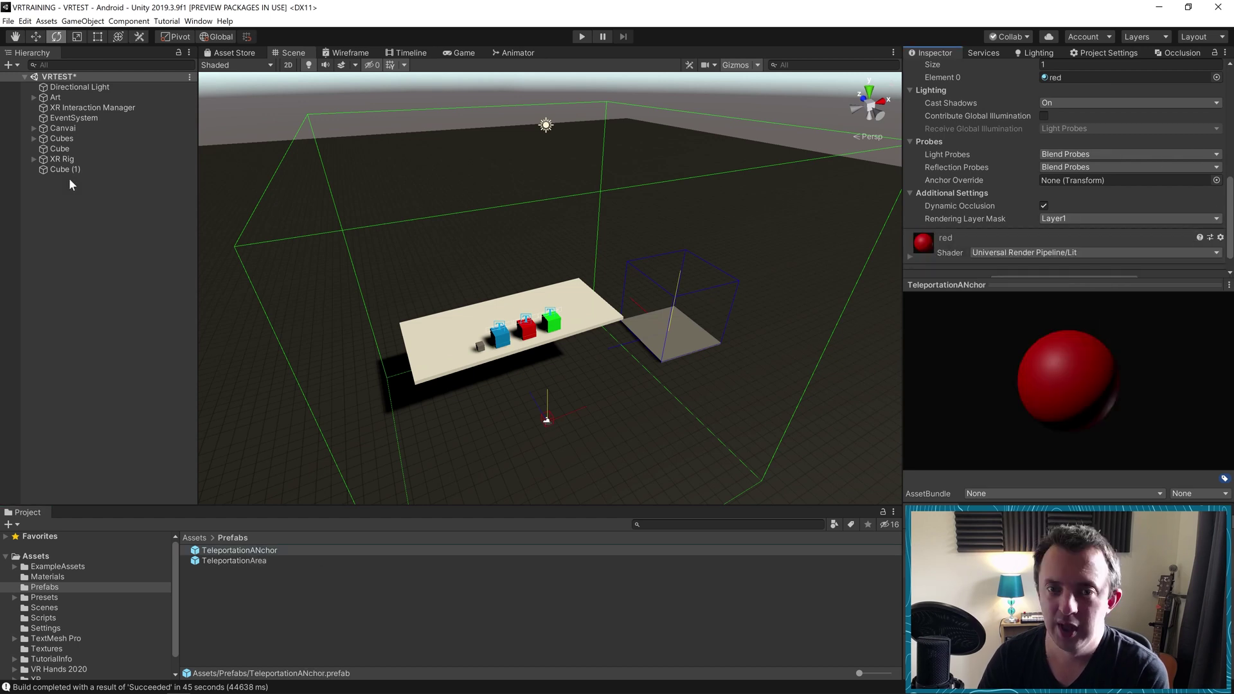
Set the overridden Line Length to 1 in the LeftHand Controller's XR Interactor Line Visual component
{"action": "left_click", "coordinate": [33, 158]}
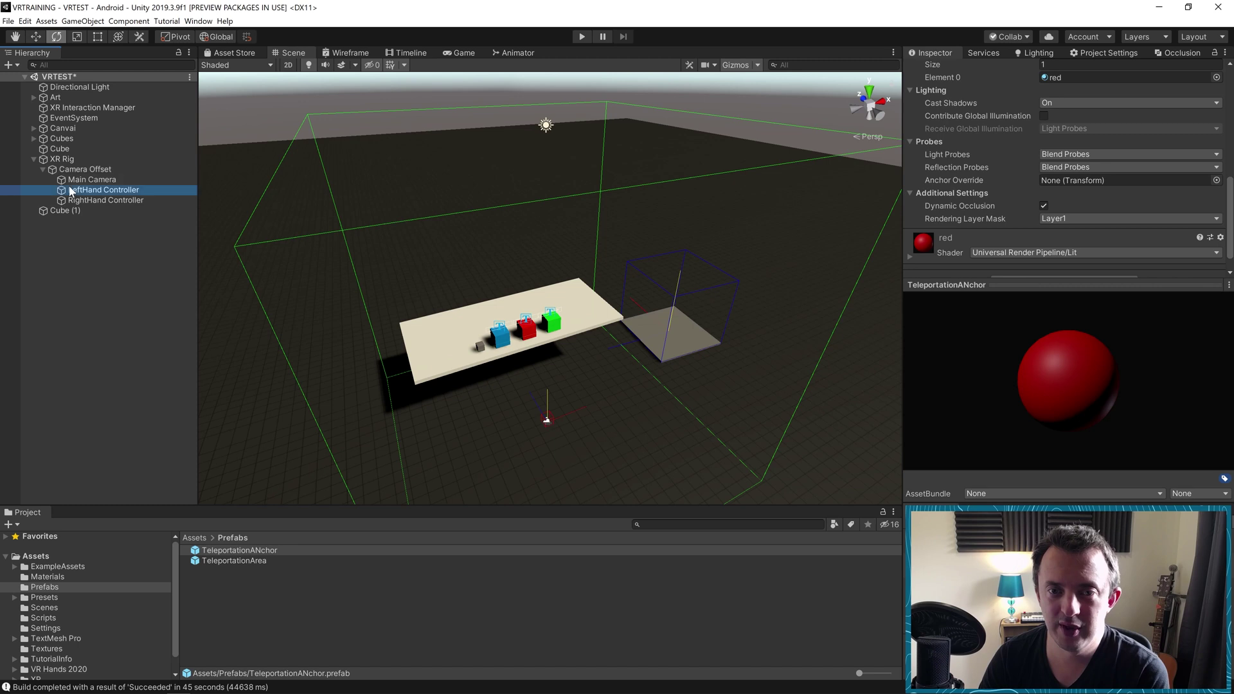
{"action": "left_click_drag", "start_coordinate": [1227, 218], "coordinate": [1228, 287]}
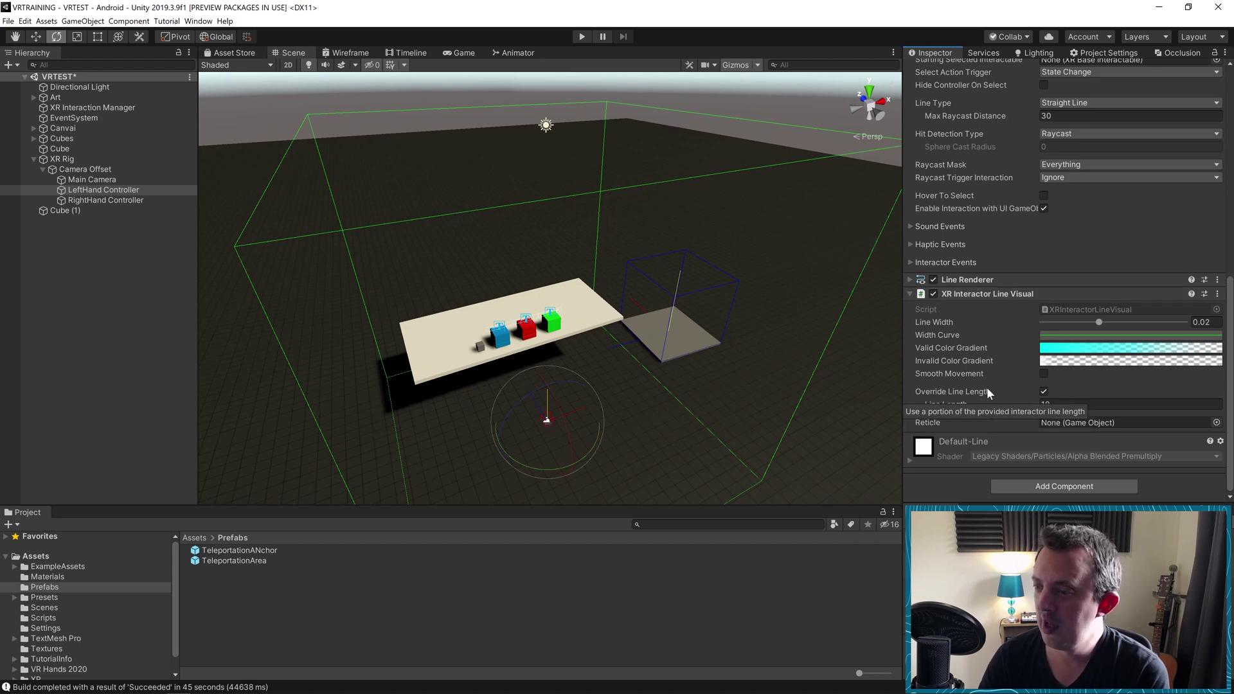
{"action": "left_click", "coordinate": [1020, 403]}
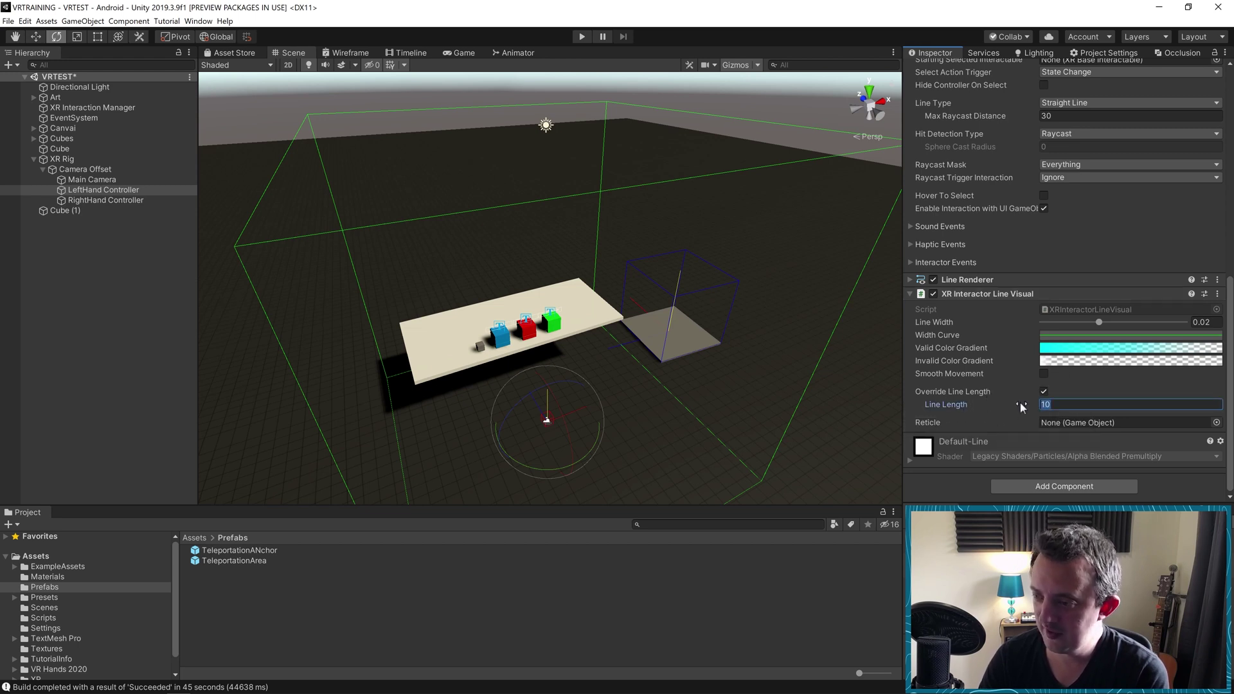
{"action": "type", "text": "1"}
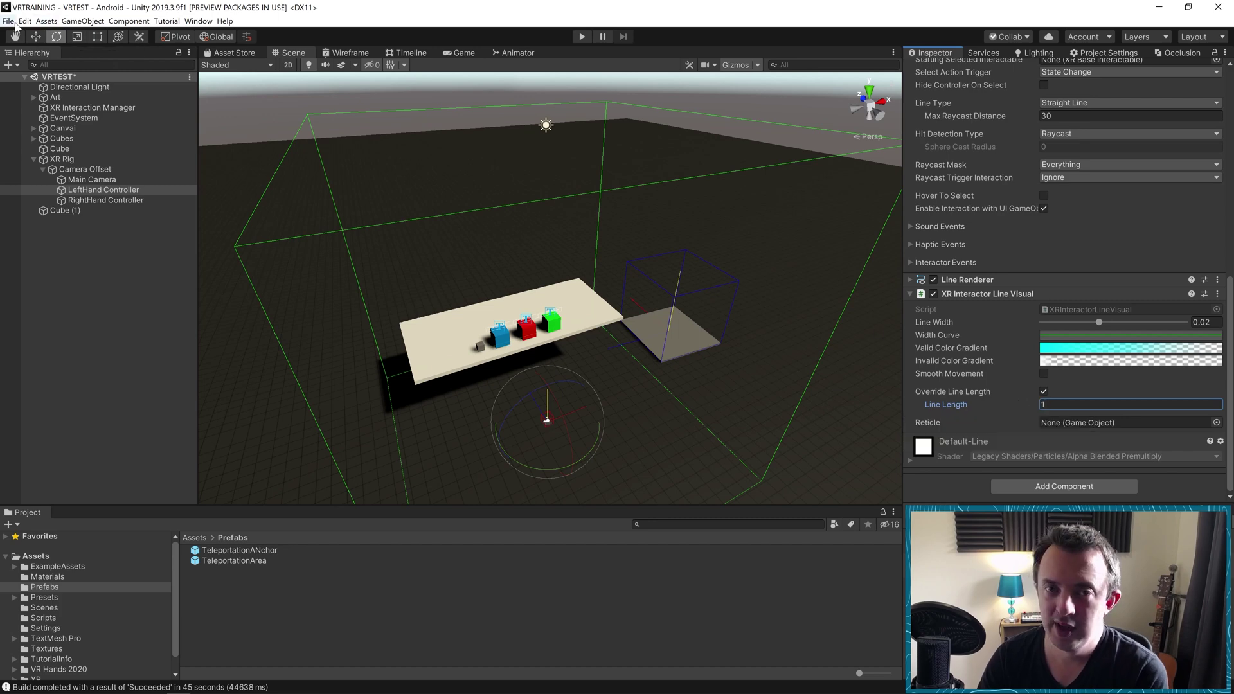
Build and run the VRTEST scene with the updated teleportation setup
{"action": "left_click", "coordinate": [9, 21]}
{"action": "left_click", "coordinate": [33, 135]}
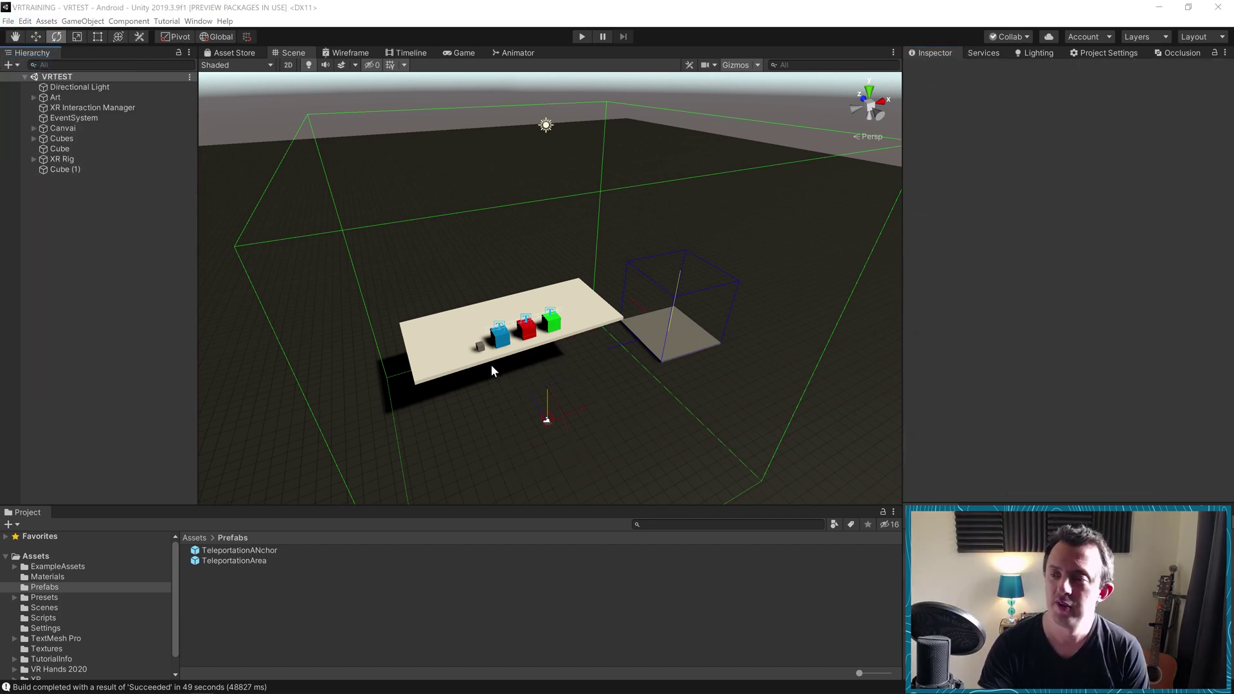